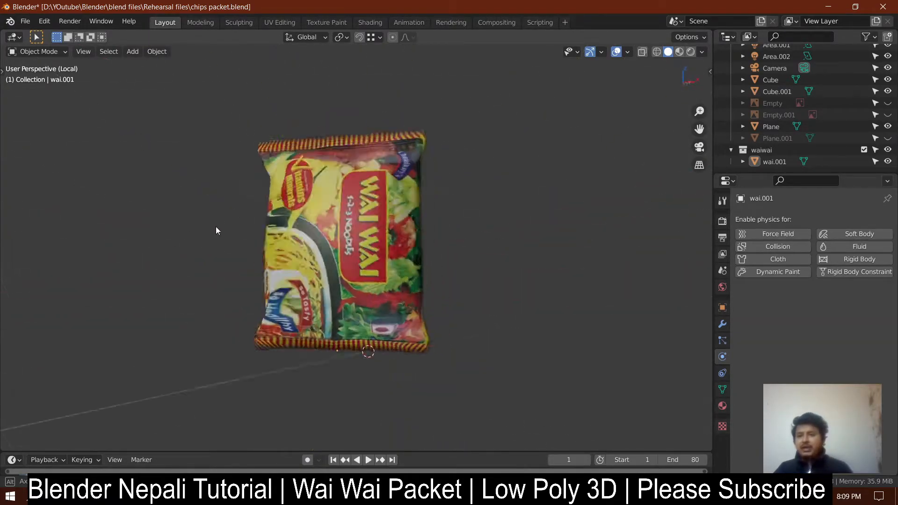
Step: Minimize the finished packet scene and launch a new Blender session from the desktop
left_click(819, 5)
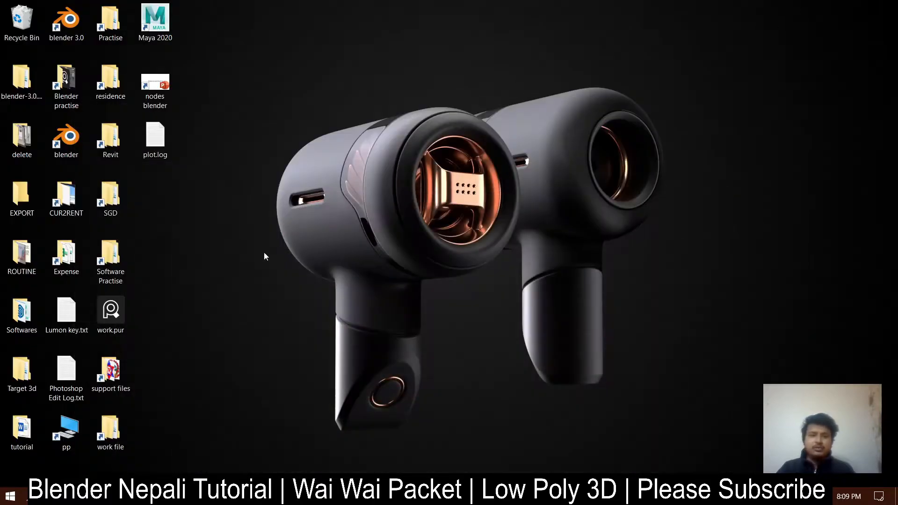
double_click(65, 140)
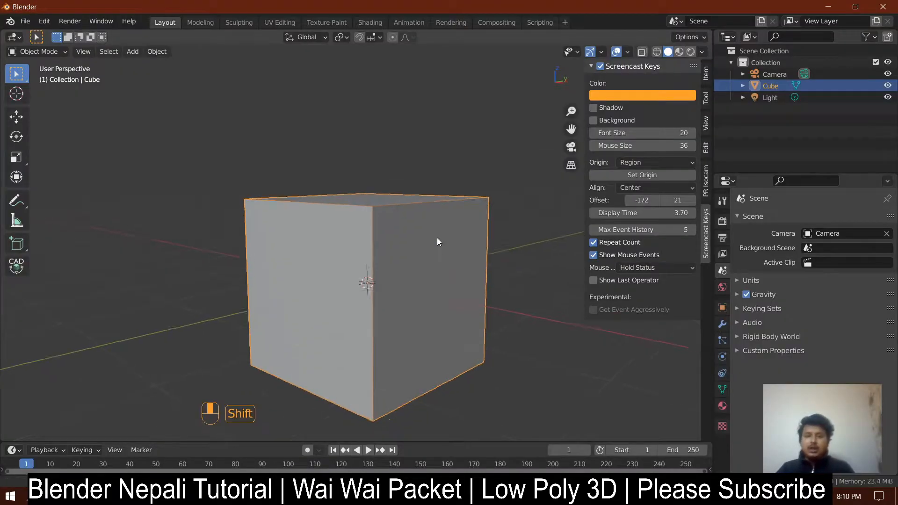
middle_click_drag(437, 237, 484, 248)
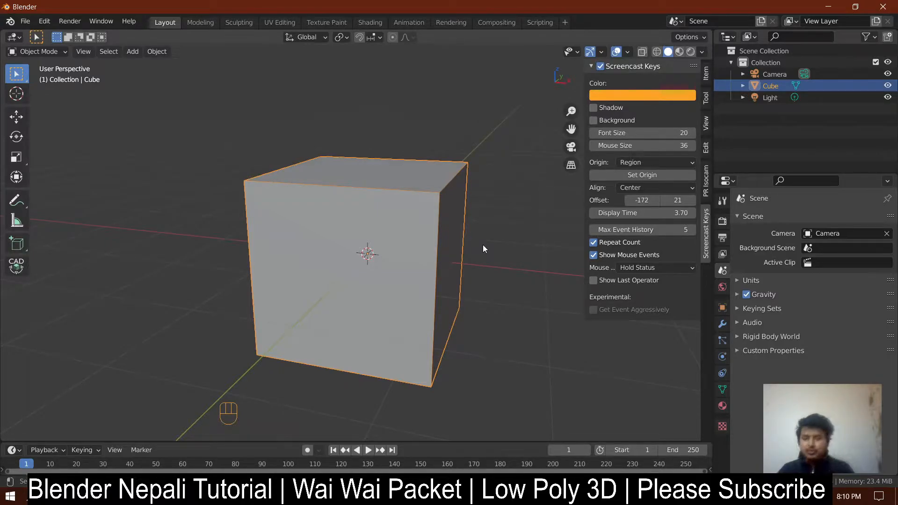
Step: Switch to the front orthographic view and hide the viewport sidebar
key("KP_1")
key("m")
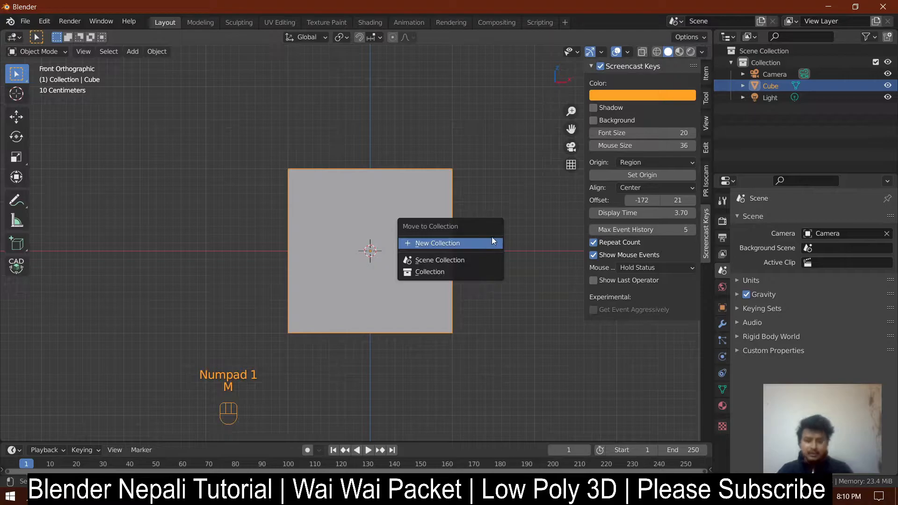
left_click(492, 237)
key("Escape")
key("Escape")
key("n")
Step: Add the noodle packet picture wai.jpg as a reference image in the front view
key("shift+a")
mouse_move(371, 248)
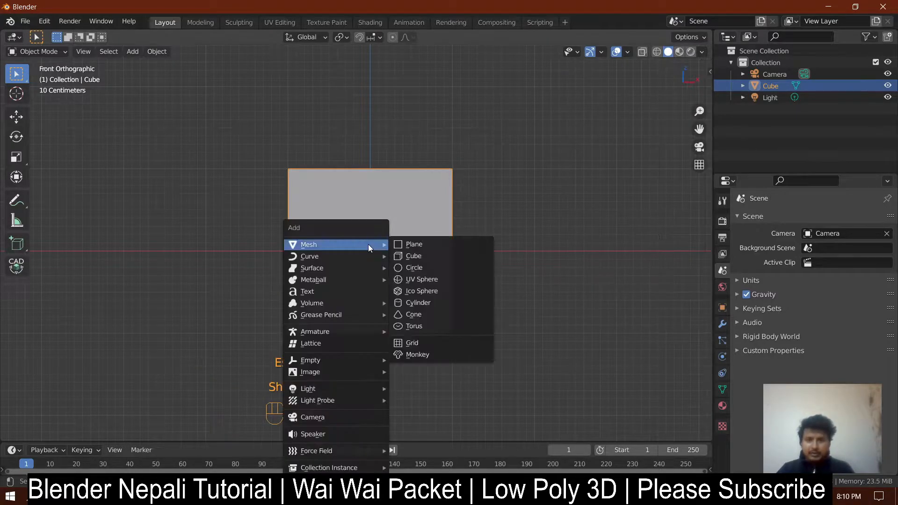
mouse_move(323, 357)
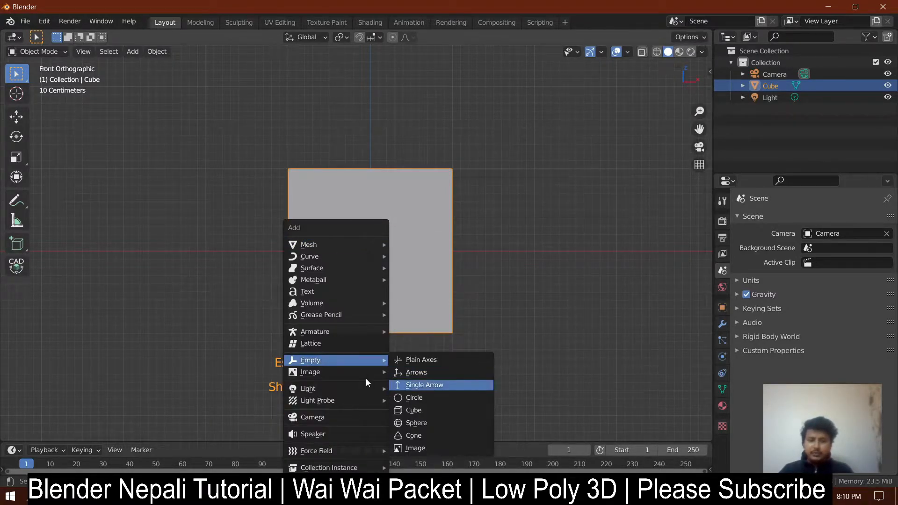
mouse_move(371, 373)
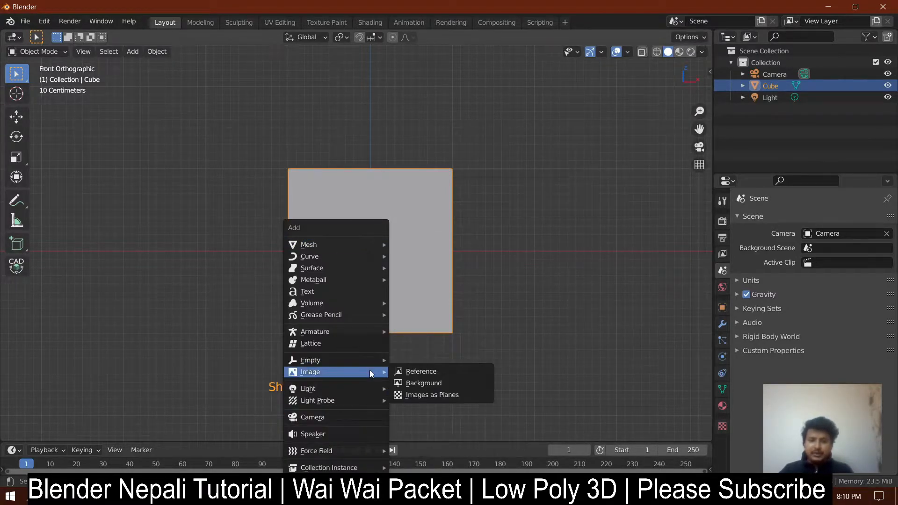
left_click(421, 371)
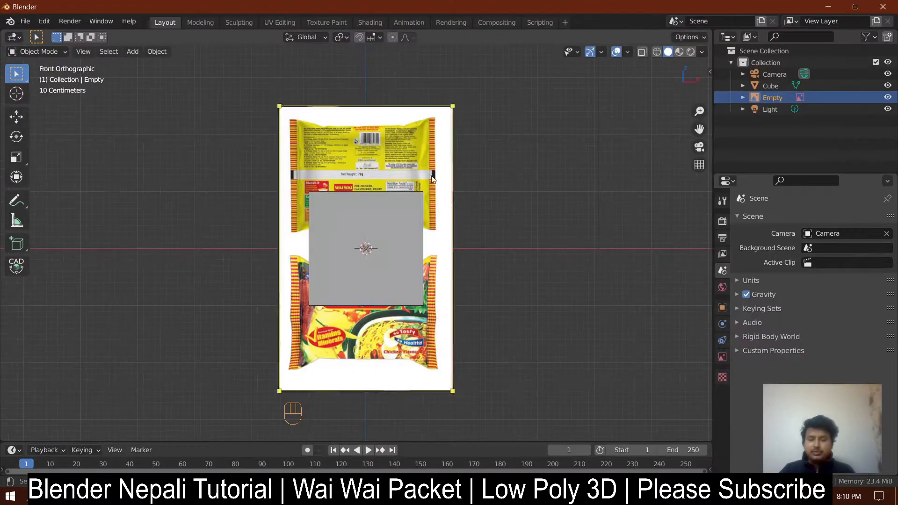
Step: Rotate the reference image 90 degrees upright and shift it about 1.24 m in X and 0.31 m in Z
key("r")
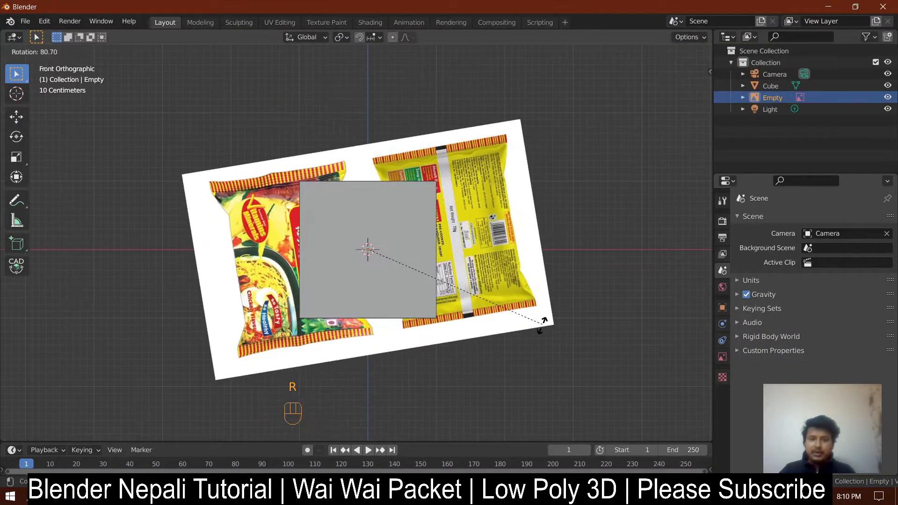
left_click(535, 353, "ctrl")
key("g")
key("x")
left_click(563, 307)
key("g")
key("z")
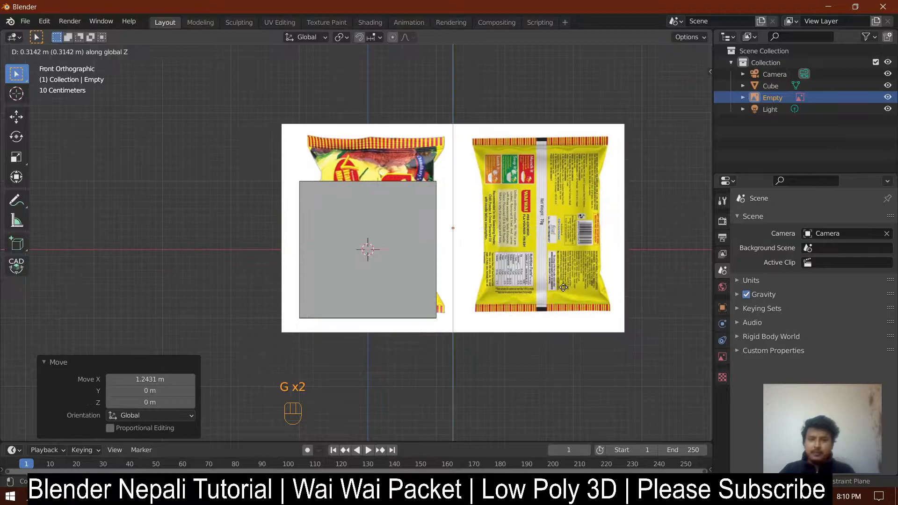
left_click(563, 287)
Step: Move the reference image about 3.26 m along Y so it stands behind the cube
scroll(563, 287, "up", 1)
middle_click_drag(520, 243, 499, 300)
scroll(500, 300, "down", 3)
key("g")
key("y")
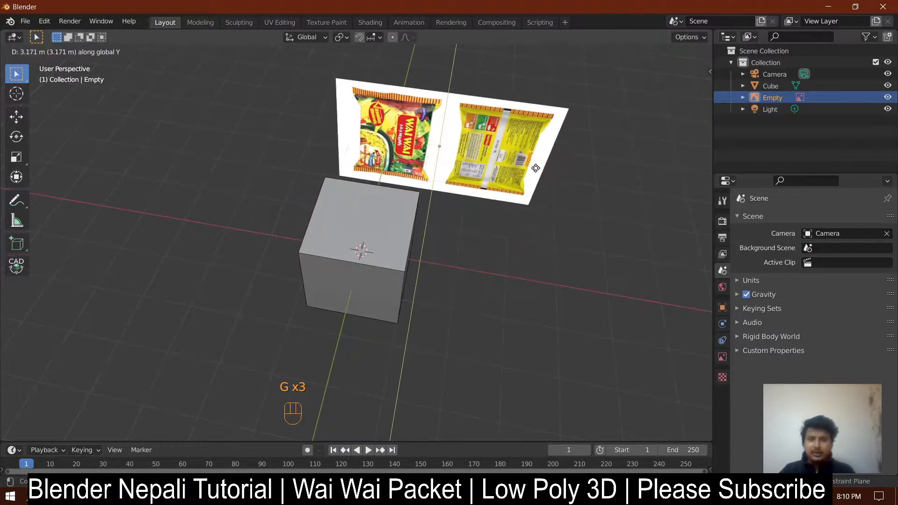
left_click(536, 168)
middle_click_drag(505, 216, 465, 161)
key("KP_1")
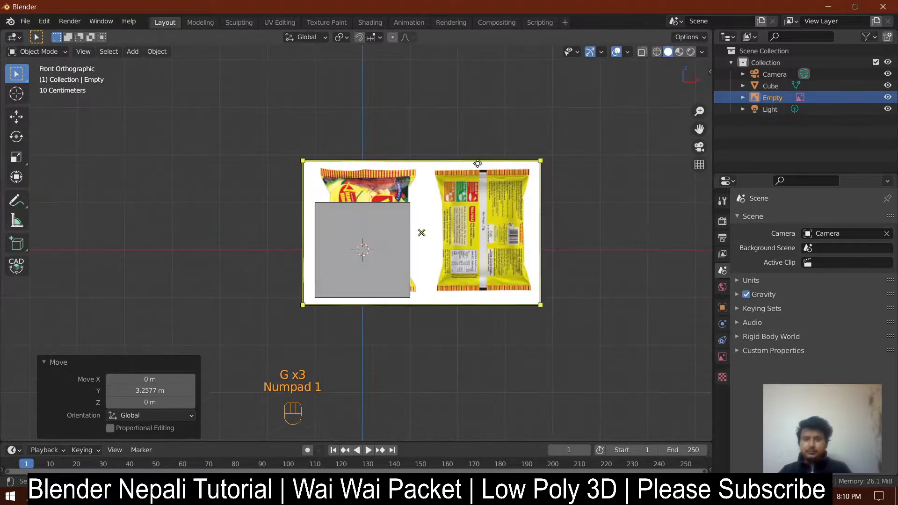
scroll(481, 167, "up", 3)
middle_click_drag(528, 201, 486, 193, "shift")
Step: Enable opacity for the reference image and lower it to about 0.10
left_click(532, 83)
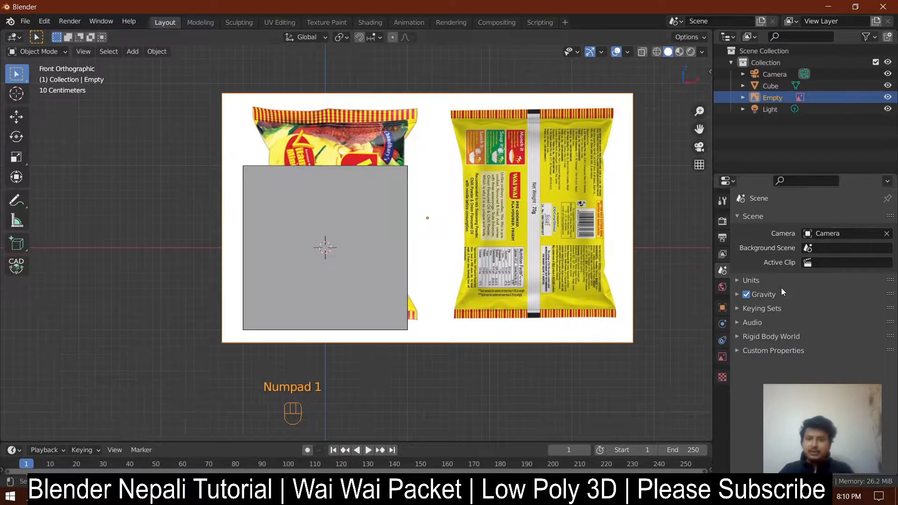
left_click(722, 358)
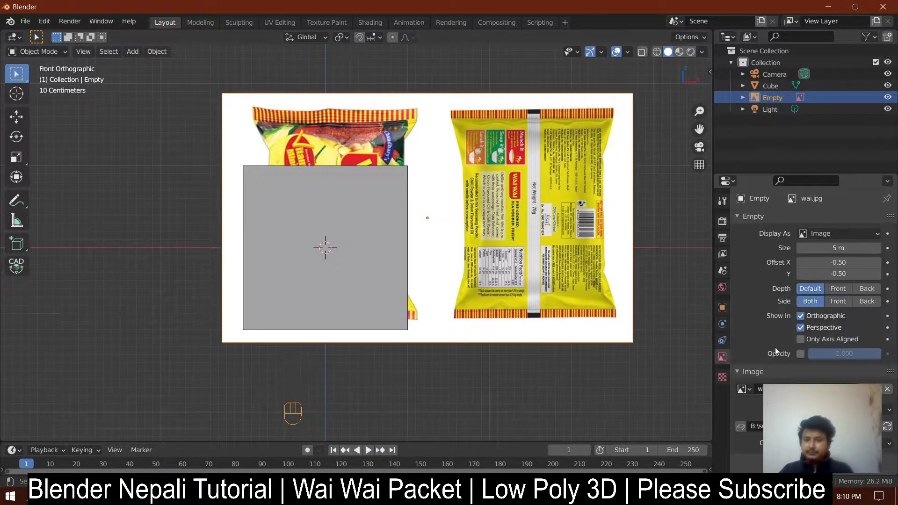
left_click(801, 354)
left_click_drag(862, 356, 838, 356)
left_click_drag(760, 174, 760, 118)
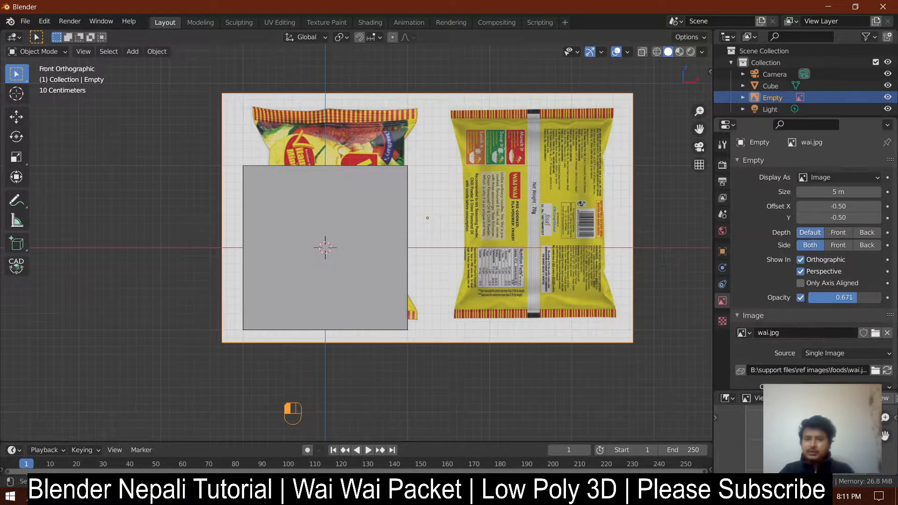
left_click_drag(857, 298, 816, 298)
Step: Shift the reference image about -0.11 m along X to align the front packet with the cube
key("g")
left_click(529, 156)
middle_click_drag(529, 156, 551, 184)
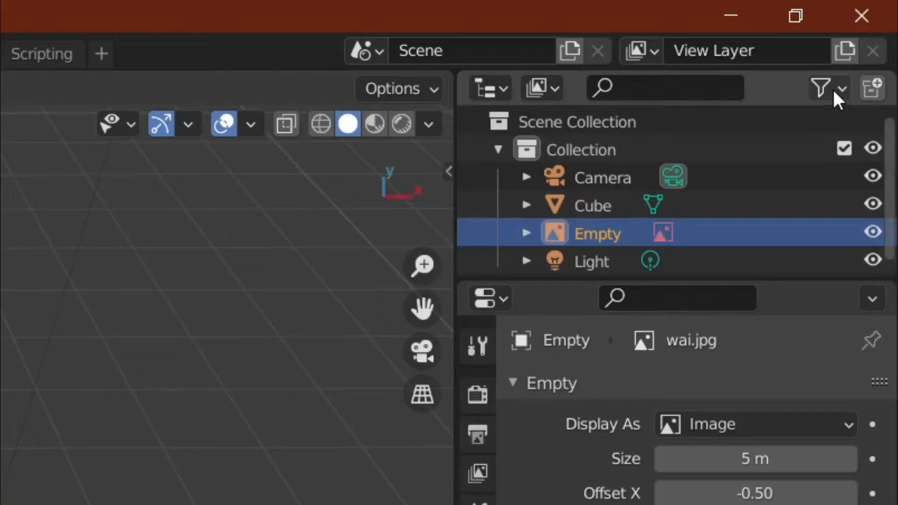
Step: Show the selectability toggles in the outliner and make the reference image unselectable
left_click(866, 38)
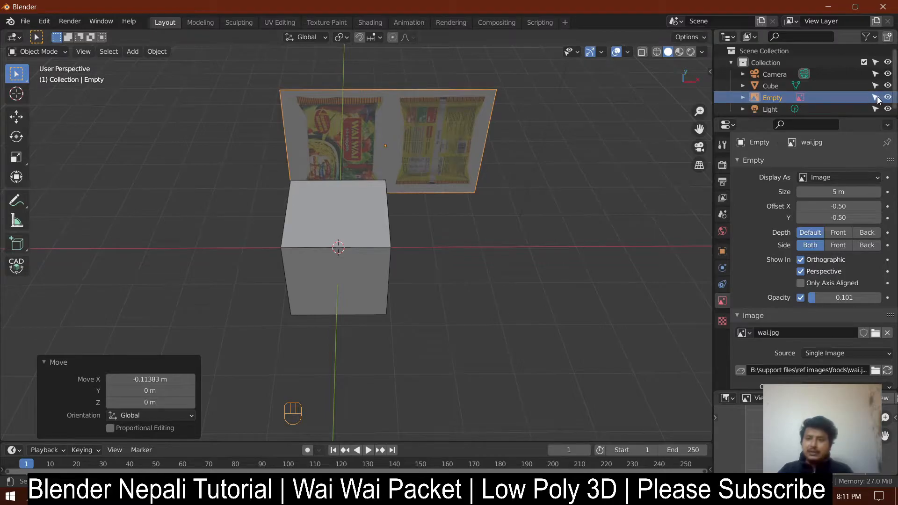
left_click(844, 233)
left_click_drag(479, 69, 393, 126)
middle_click_drag(393, 126, 345, 250)
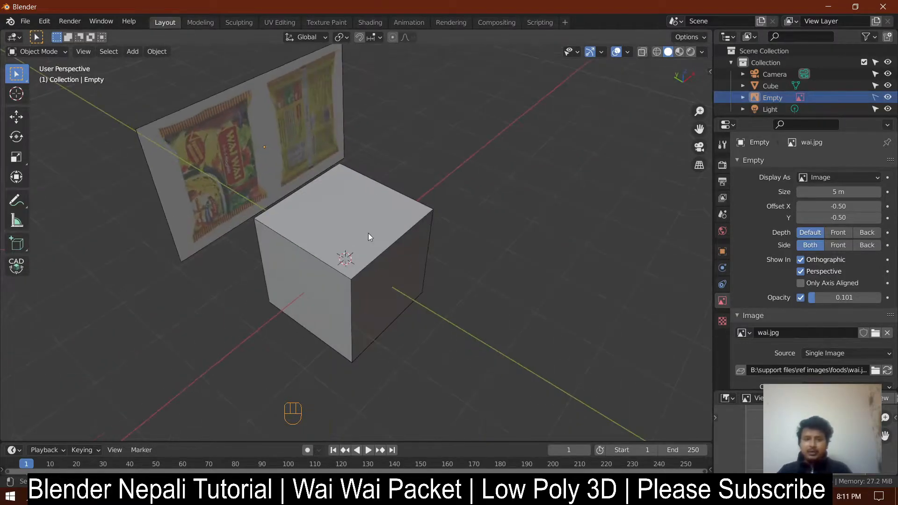
Step: Scale the cube along Y to about 0.193 to make a thin slab
left_click(345, 250)
key("s")
key("y")
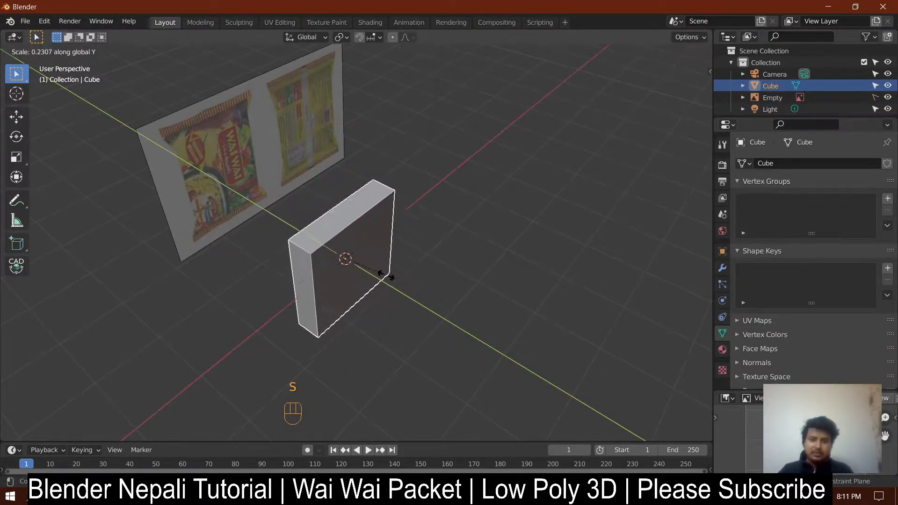
left_click(383, 274)
Step: In Edit Mode with wireframe display, move the cube's bottom vertices about 0.13 m in Z to the packet's lower edge
key("KP_1")
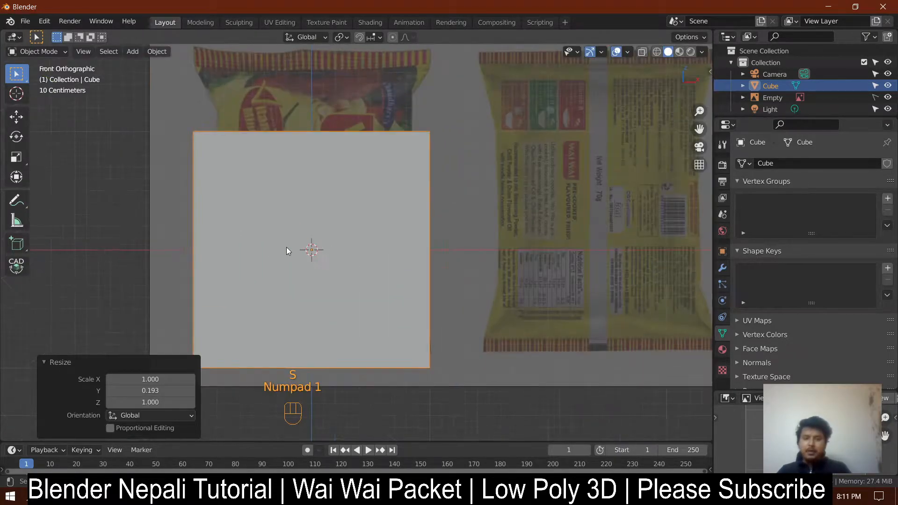
key("Tab")
key("shift+z")
middle_click_drag(310, 251, 396, 253, "shift")
key("1")
left_click_drag(152, 309, 555, 426)
key("g")
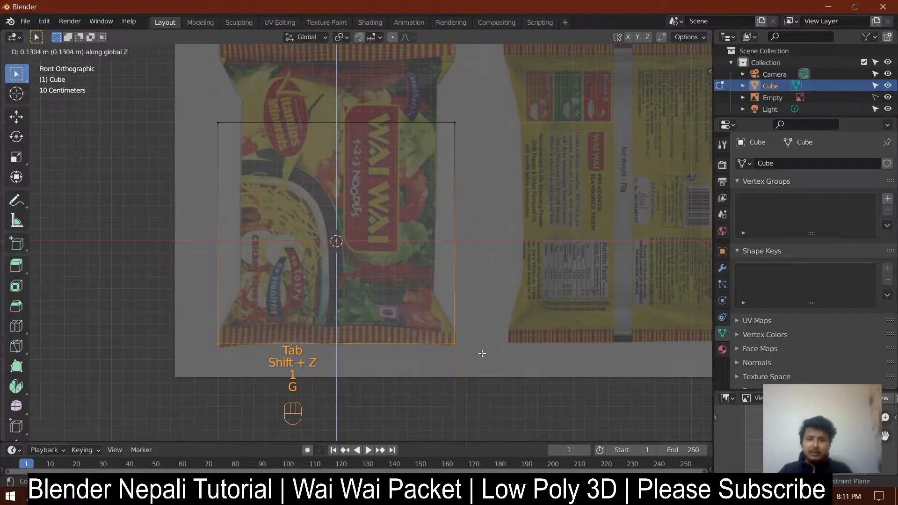
left_click(482, 354)
Step: Move the cube's top vertices up about 0.70 m in Z to the packet's upper edge
middle_click_drag(136, 171, 160, 231, "shift")
left_click_drag(157, 133, 587, 231)
key("g")
middle_click(584, 213)
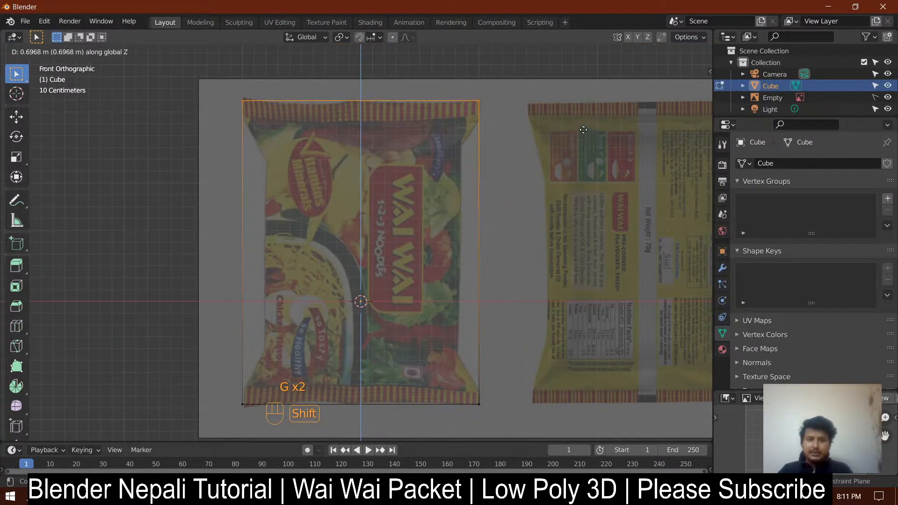
left_click(584, 130)
Step: Add a horizontal loop cut and slide it to where the packet's upper corners finish tapering
middle_click_drag(457, 172, 463, 183, "shift")
left_click(472, 165)
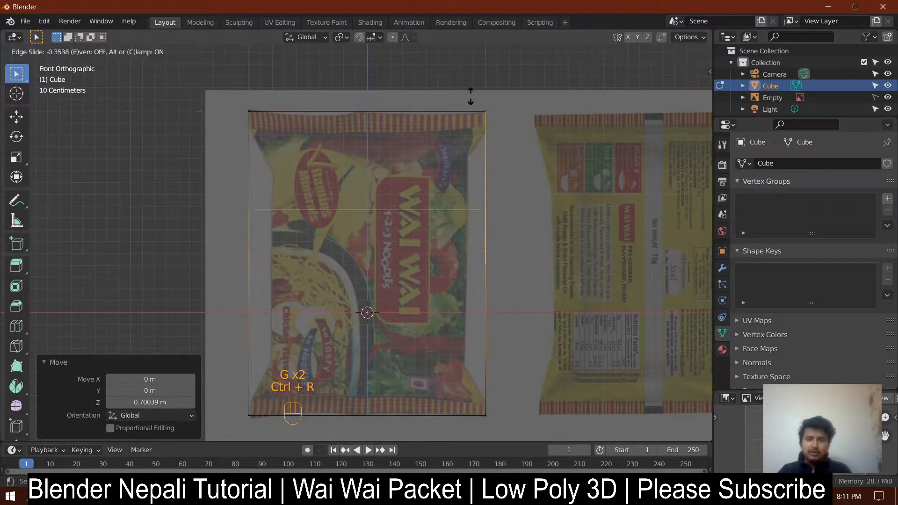
left_click(476, 52)
scroll(464, 106, "up", 2)
key("g")
key("g")
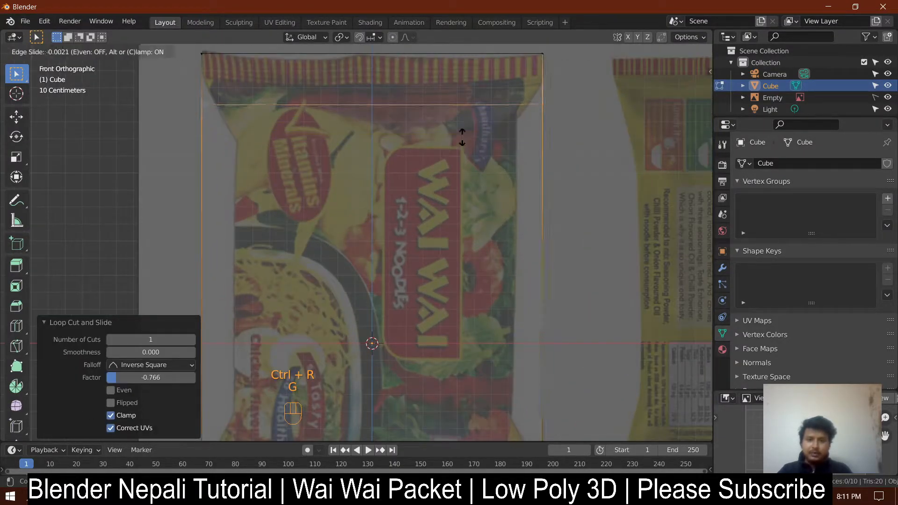
left_click(467, 302)
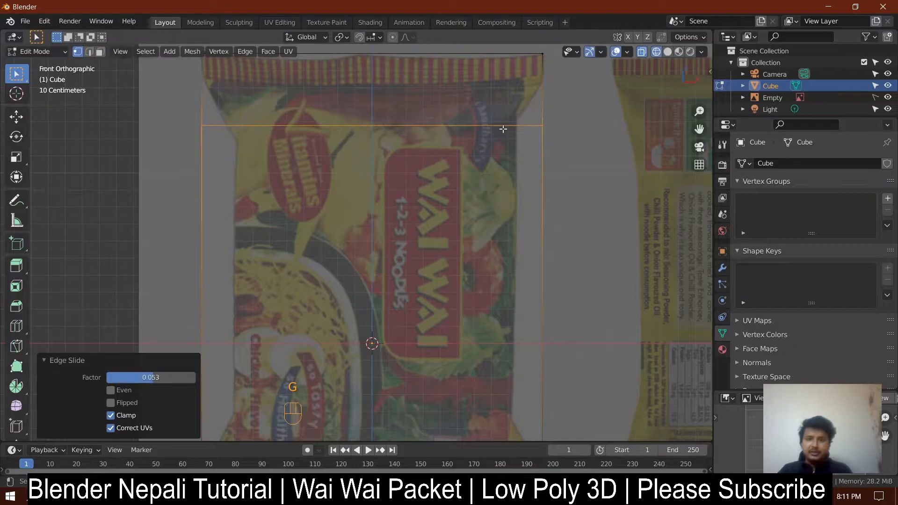
scroll(210, 140, "down", 2)
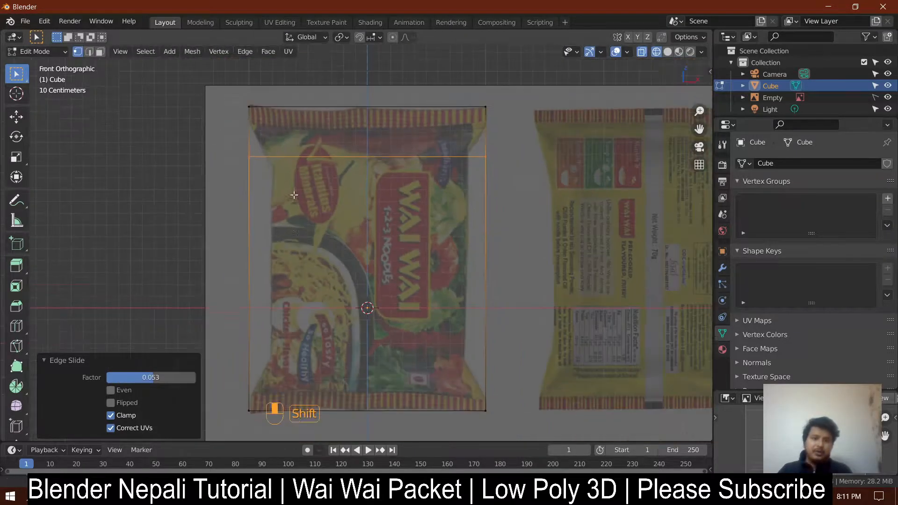
Step: Add a horizontal loop cut and slide it to where the packet's lower corners begin to flare
middle_click_drag(295, 225, 289, 150, "shift")
key("ctrl+r")
left_click(244, 253)
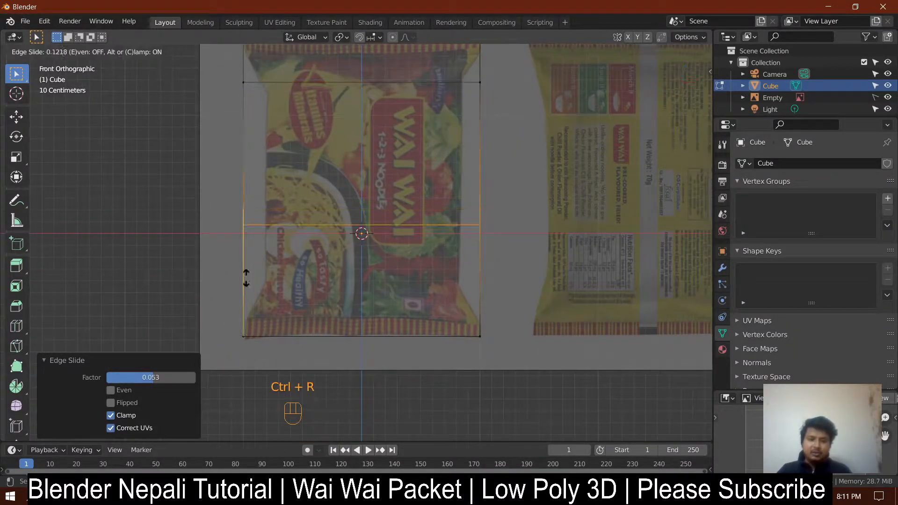
left_click(300, 313)
middle_click_drag(301, 312, 318, 297, "shift")
Step: Add another horizontal loop cut at the inner edge of the packet's striped bottom seal
scroll(317, 297, "up", 2)
key("ctrl+r")
left_click(227, 312)
left_click(231, 324)
middle_click_drag(285, 273, 286, 375, "shift")
Step: Add a centred horizontal loop cut across the tall middle section of the packet mesh
scroll(287, 375, "down", 1)
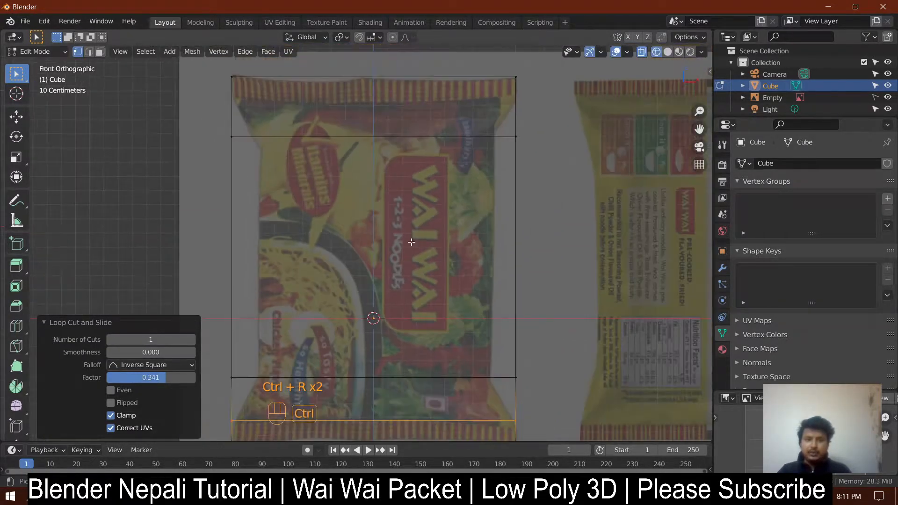
left_click(503, 190)
right_click(503, 190)
middle_click_drag(442, 216, 557, 228, "shift")
scroll(477, 187, "down", 1)
Step: Add a centred loop cut that halves the slab's thickness and return to solid shading
middle_click_drag(377, 224, 393, 233, "shift")
key("ctrl+r")
left_click(376, 97)
right_click(376, 103)
mouse_move(374, 104)
middle_mouse_down()
mouse_move(369, 150)
mouse_move(380, 222)
mouse_move(347, 162)
middle_mouse_up()
scroll(374, 154, "up", 2)
key("shift+z")
scroll(381, 159, "up", 1)
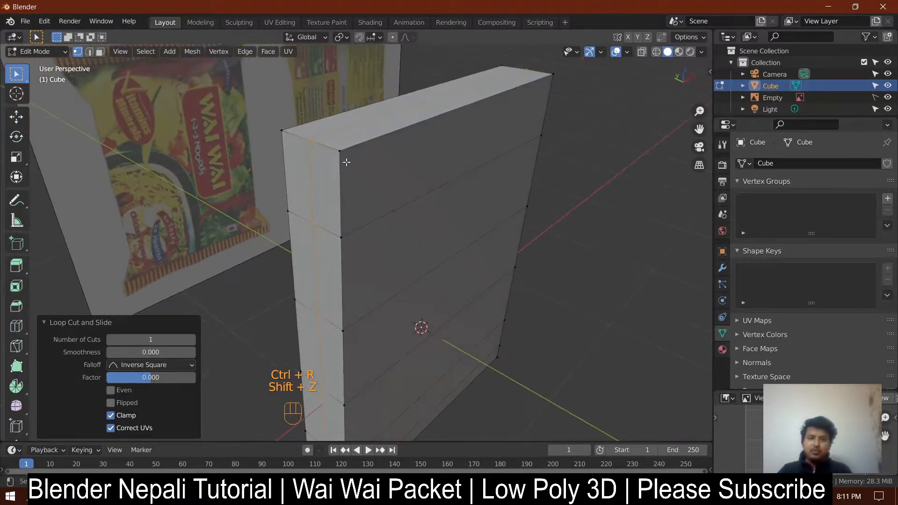
Step: Select the near top corner vertex on the slab's front side and enable snapping to vertices
left_click(341, 153)
key("g")
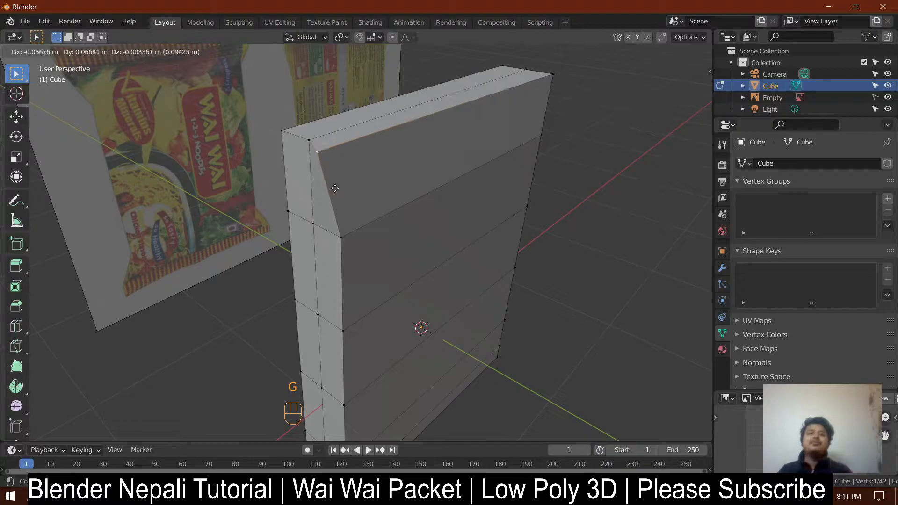
right_click(337, 190)
left_click(380, 38)
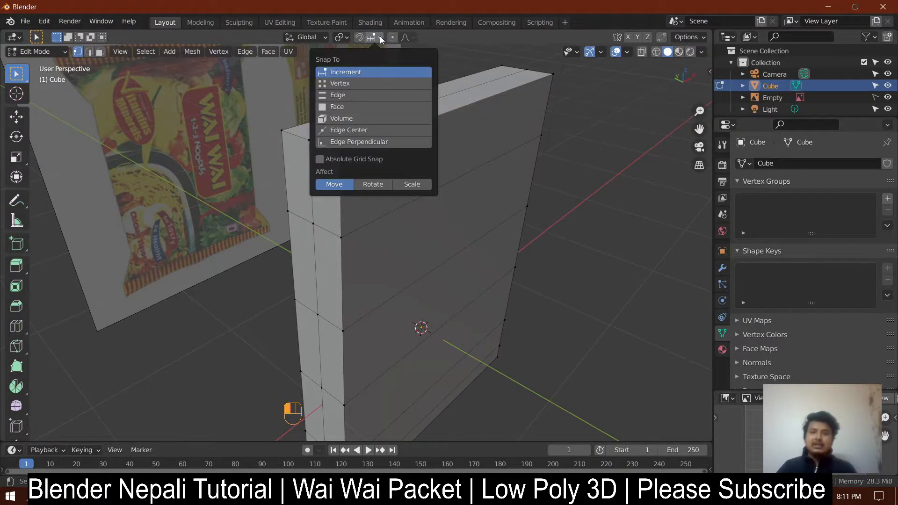
left_click(342, 86)
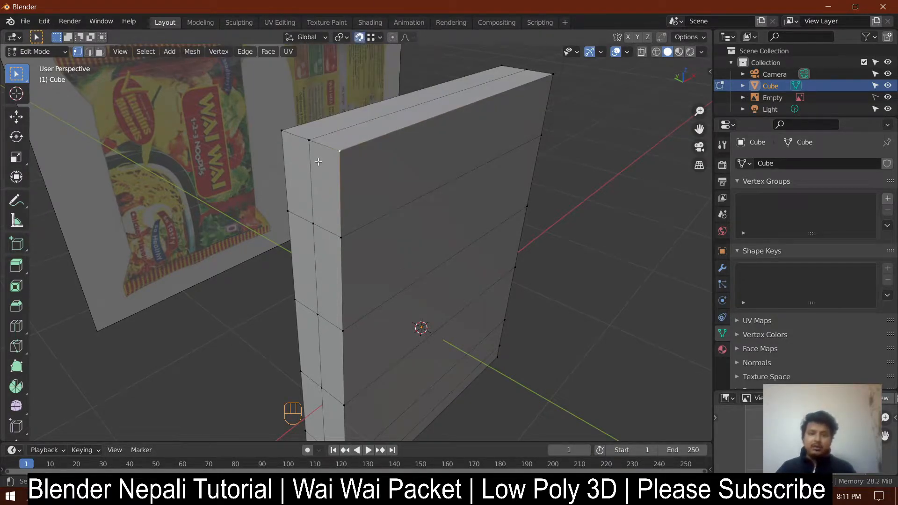
Step: Snap both outer top corner vertices at the near end of the slab onto the middle vertex between them
middle_click_drag(318, 161, 397, 170)
key("g")
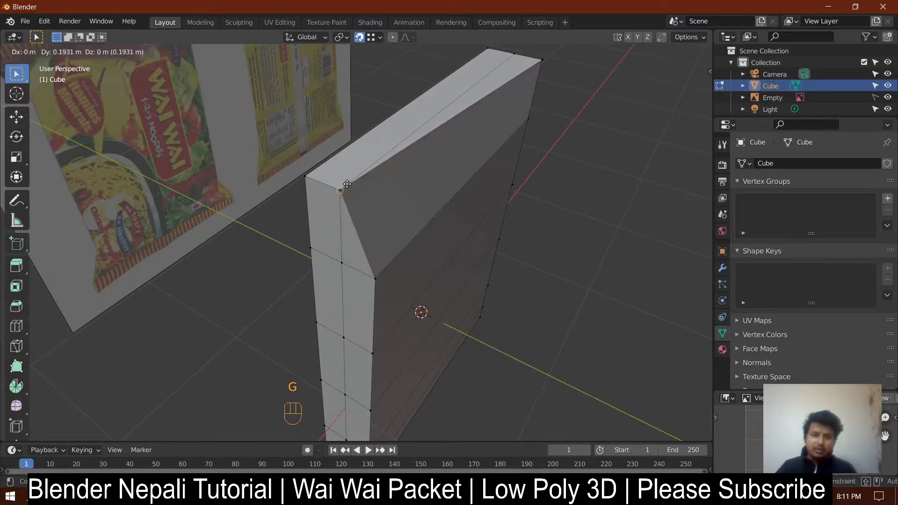
left_click(348, 184)
key("g")
key("ctrl")
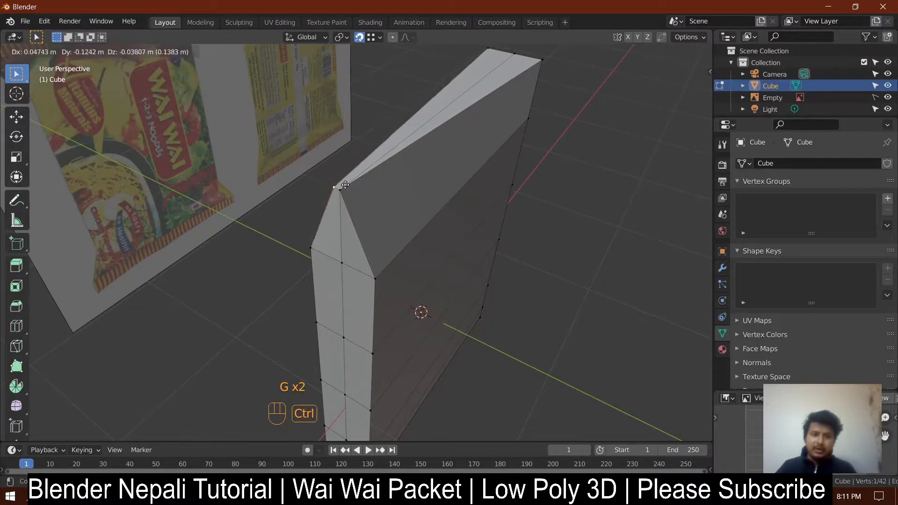
left_click(341, 191)
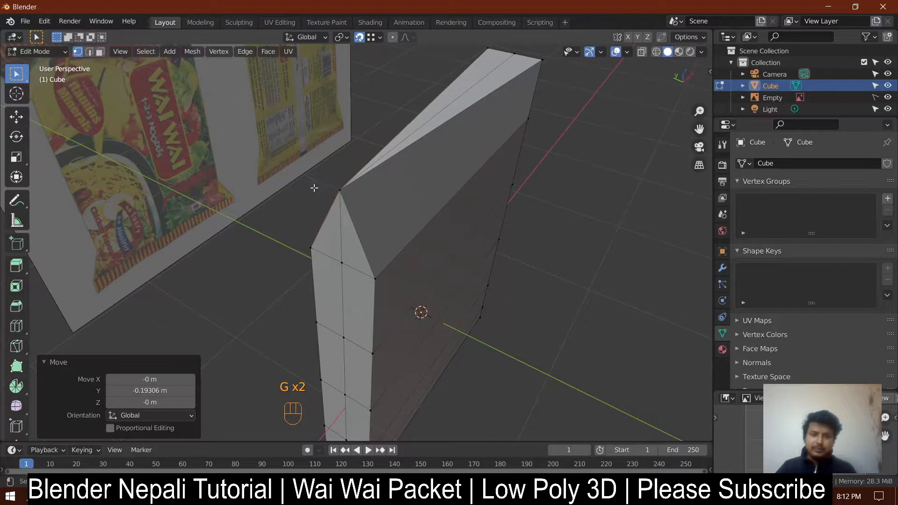
Step: Snap both outer top corner vertices at the slab's other end onto the middle vertex between them
middle_click_drag(334, 188, 424, 196)
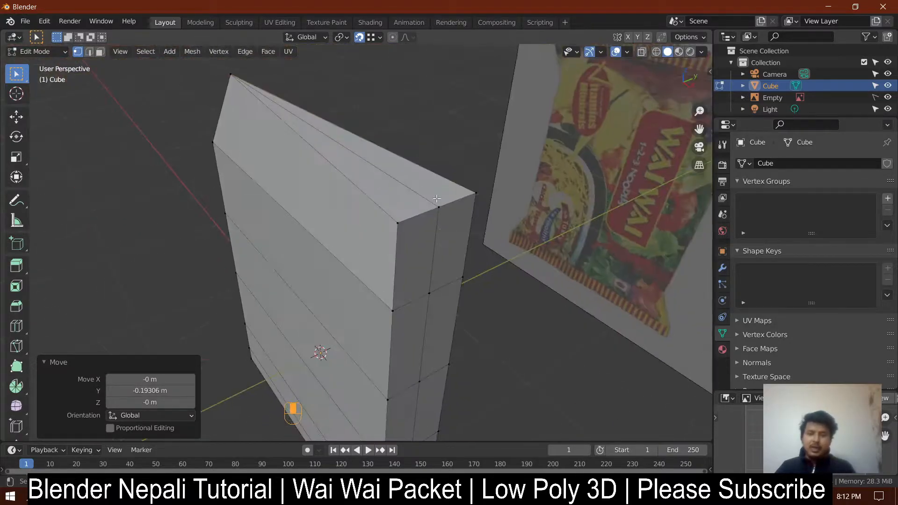
left_click(401, 225)
key("g")
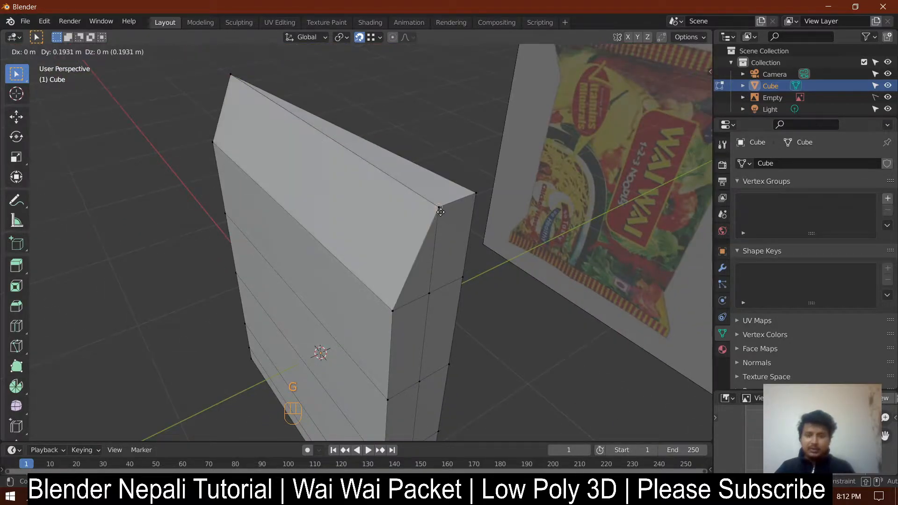
left_click(441, 212)
left_click(471, 197)
key("g")
left_click(436, 213)
Step: Snap both outer bottom corner vertices at one end of the slab onto the middle vertex between them
middle_click_drag(416, 375, 340, 319)
key("g")
right_click(329, 315)
left_click(327, 314)
key("g")
left_click(356, 319)
left_click(382, 324)
key("g")
left_click(357, 319)
Step: Snap the two outer bottom corner vertices at the slab's remaining end onto their middle vertex
middle_click_drag(500, 313, 430, 300)
left_click(463, 282)
key("g")
left_click(413, 294)
left_click(507, 363)
left_click(399, 114)
key("g")
left_click(487, 307)
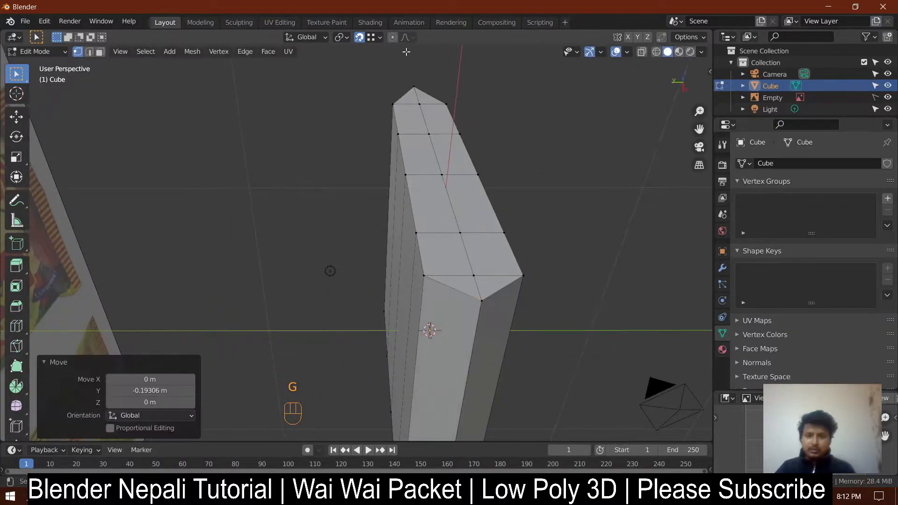
Step: Turn off snapping and merge all the packet's vertices by distance with a merge distance of 0.0001 m
middle_click_drag(374, 79, 369, 151)
scroll(368, 151, "down", 1)
middle_click_drag(370, 210, 385, 220)
key("Tab")
middle_click_drag(323, 281, 473, 248)
key("Tab")
key("a")
key("m")
left_click(440, 318)
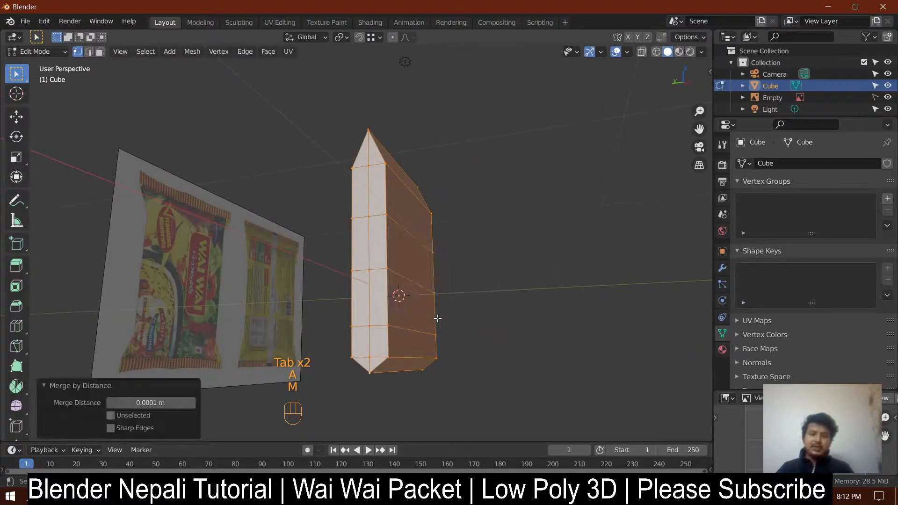
Step: Add three evenly spaced vertical loop cuts across the packet's width
middle_click_drag(506, 355, 478, 316)
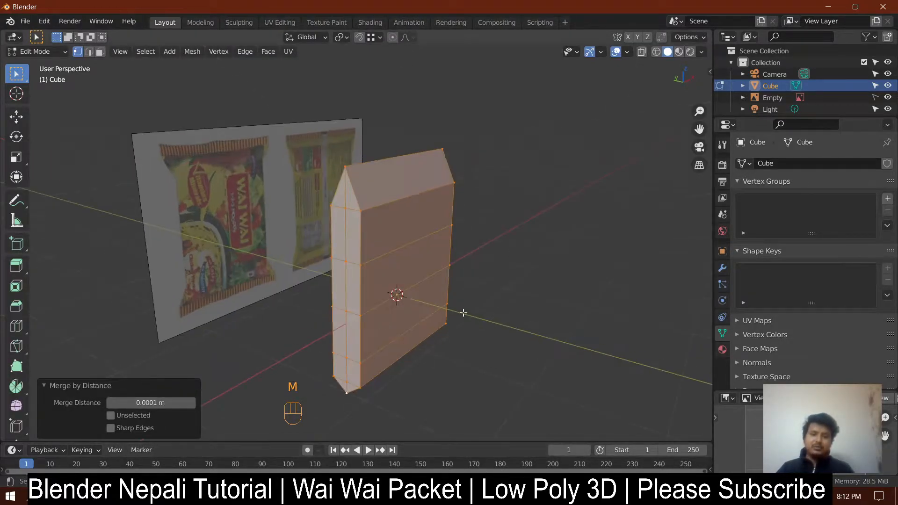
key("Tab")
middle_click_drag(381, 270, 399, 302)
key("Tab")
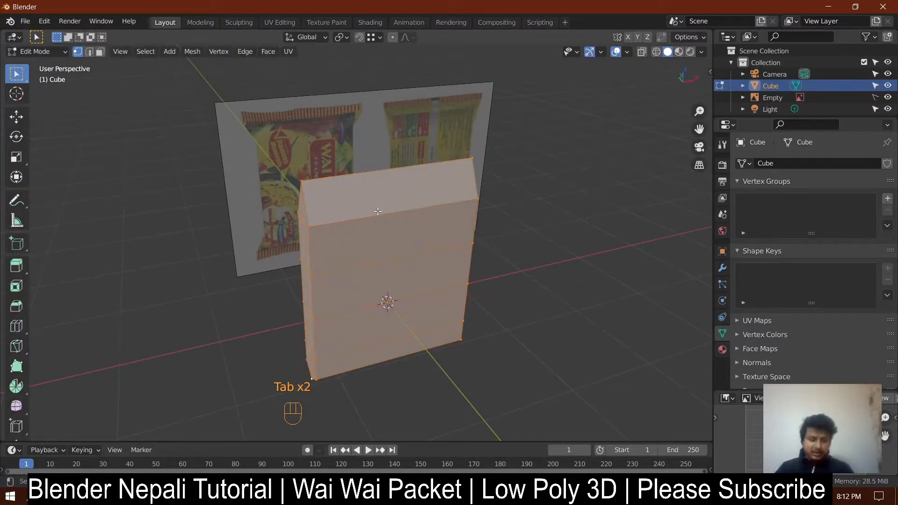
left_click(376, 180)
left_click(377, 180)
left_click(377, 181)
middle_click_drag(399, 261, 413, 213)
Step: Mark the middle edge loop around the packet's outer rim as a seam and return to Object Mode
key("Tab")
middle_click_drag(259, 229, 486, 191)
key("Tab")
key("2")
scroll(365, 169, "up", 2)
key("ctrl+e")
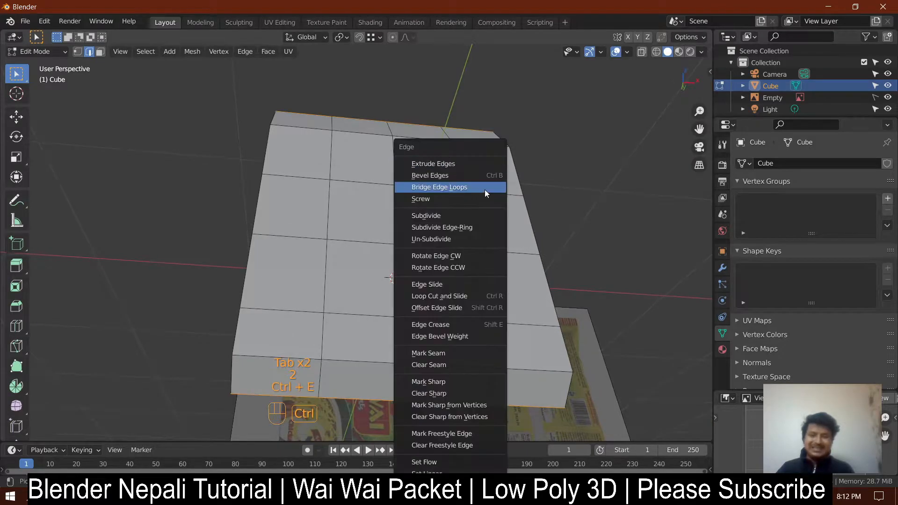
left_click(453, 357)
middle_click_drag(452, 357, 411, 310)
key("Tab")
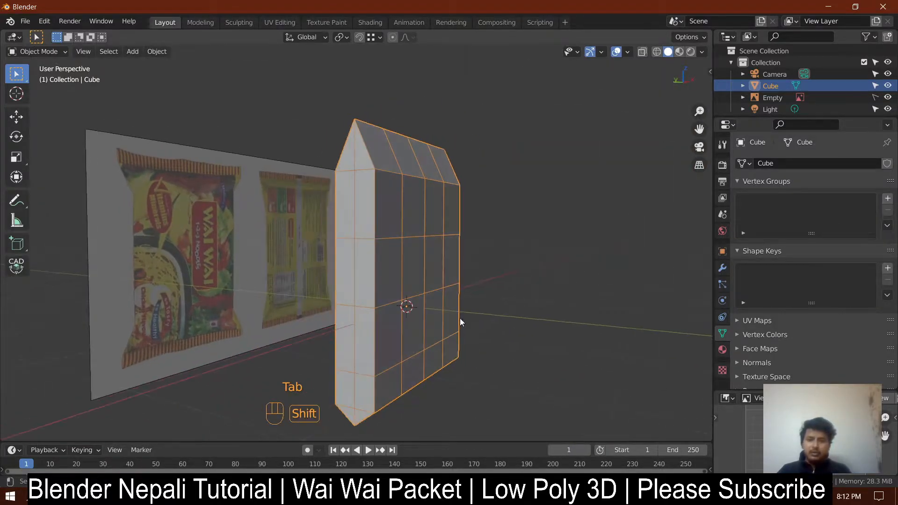
middle_click_drag(459, 329, 470, 305, "shift")
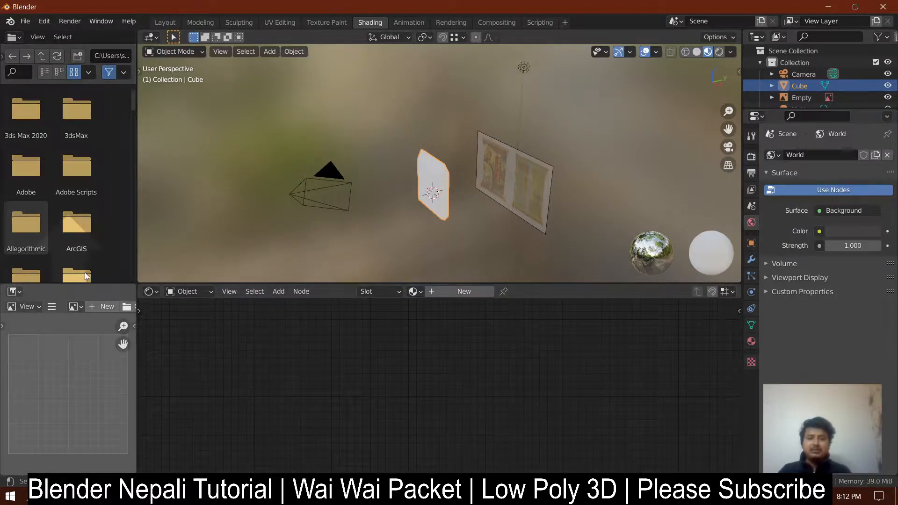
Step: In the Shading workspace, remove the file browser area and turn the large central area into a single 3D Viewport
left_click_drag(85, 273, 86, 269)
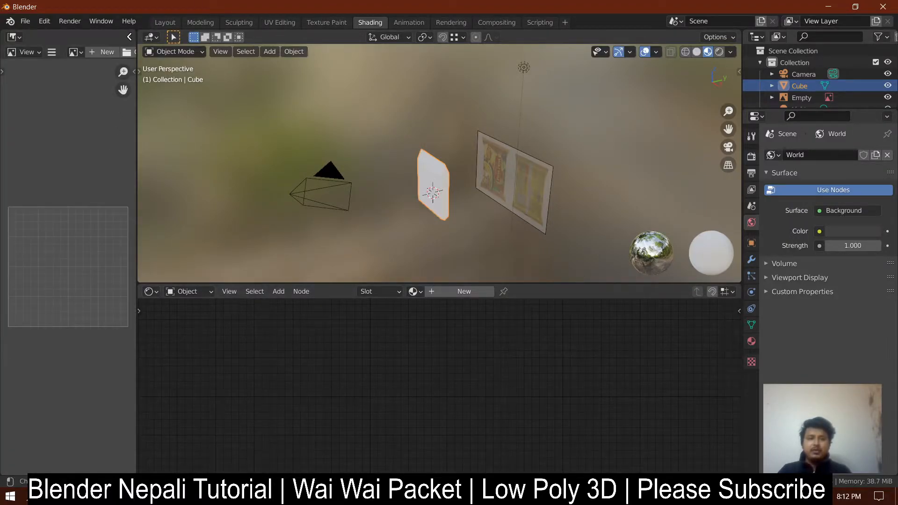
left_click_drag(140, 286, 143, 90)
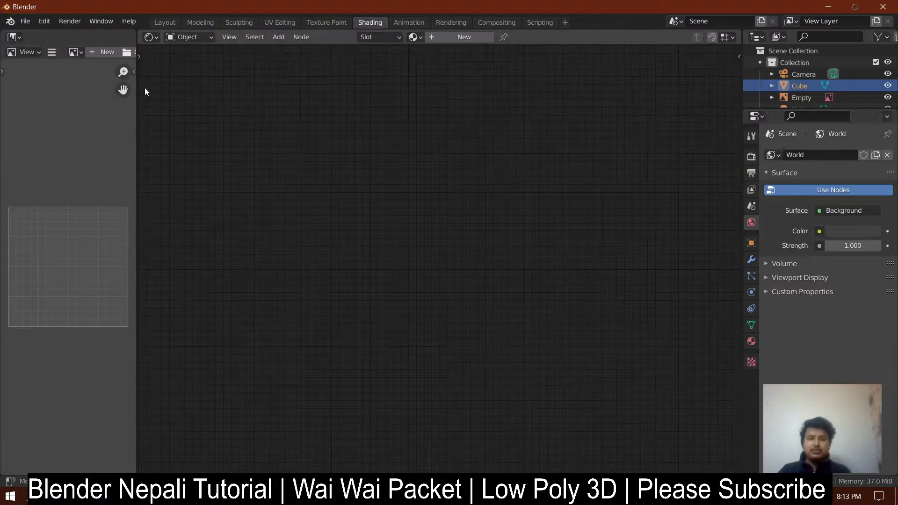
left_click(150, 37)
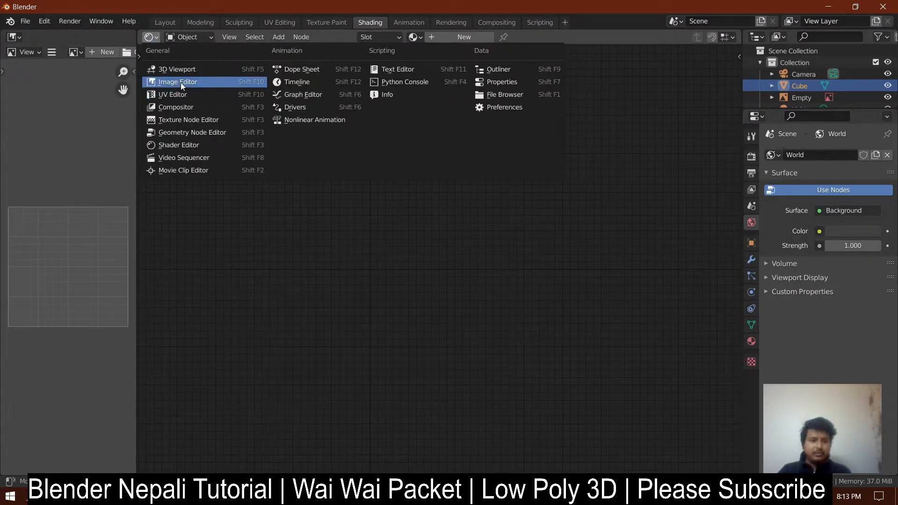
left_click(177, 71)
middle_click_drag(485, 232, 184, 118)
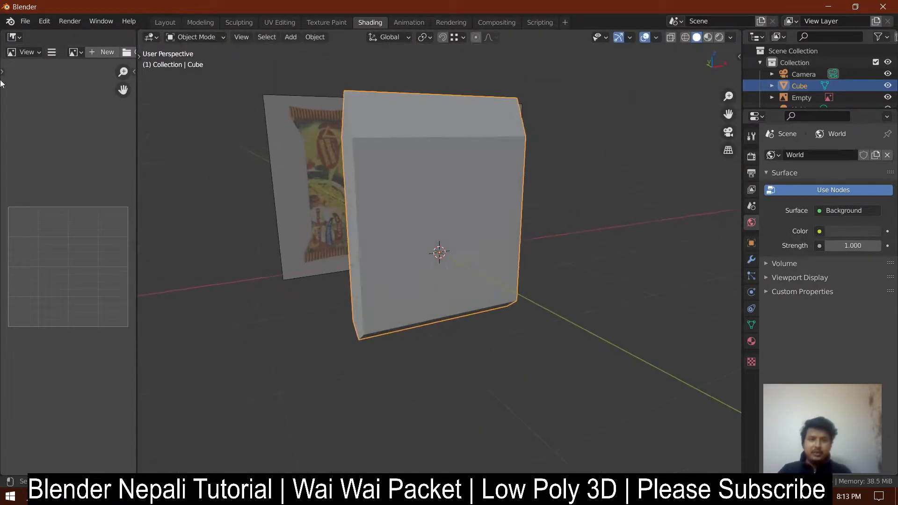
Step: Turn the narrow image editor area into a Shader Editor and widen it to about half the workspace
left_click(12, 37)
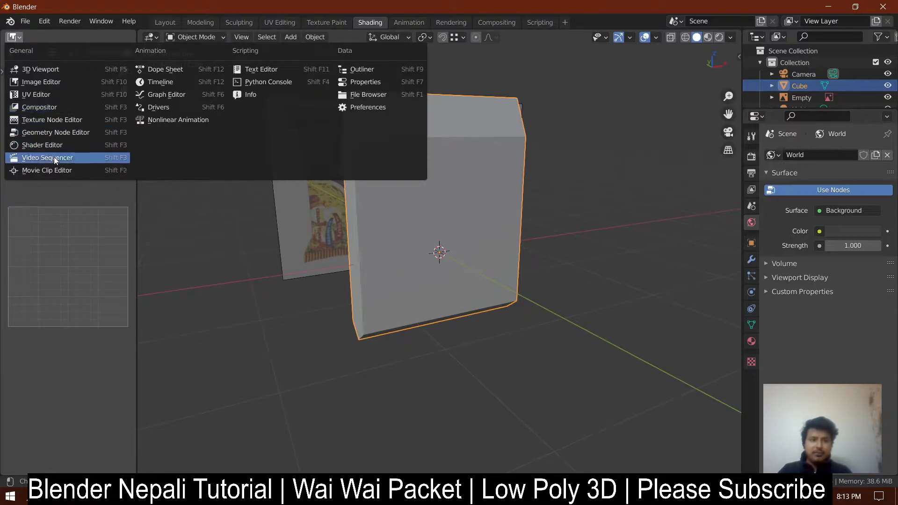
left_click(56, 145)
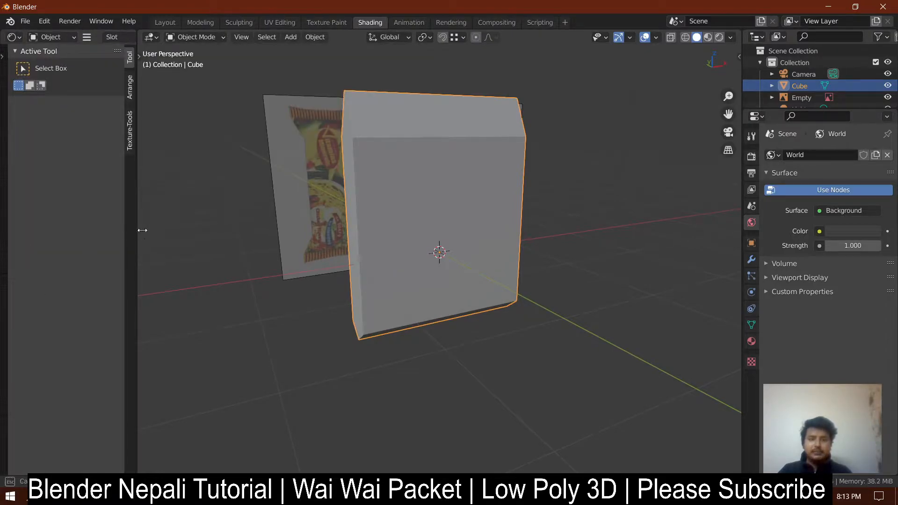
left_click_drag(137, 230, 404, 234)
middle_click_drag(538, 220, 556, 215)
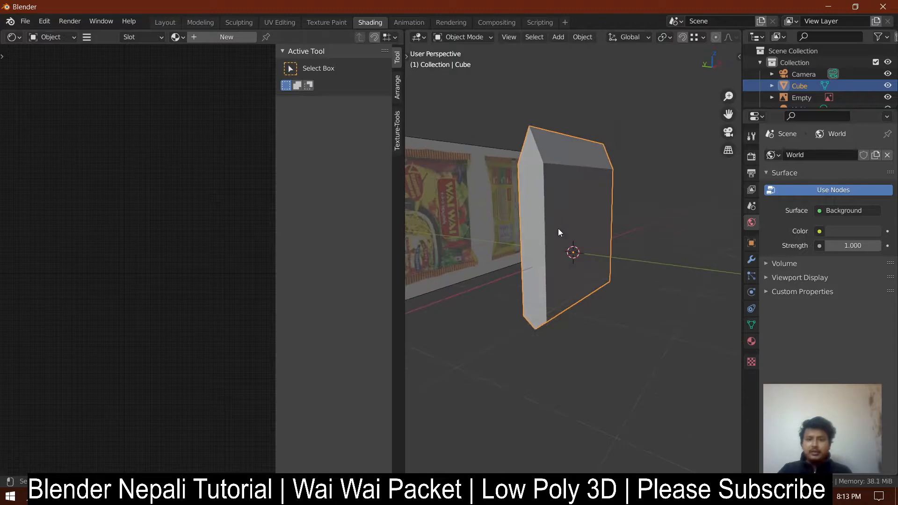
Step: Create a new material on the packet and name it wai
left_click(751, 341)
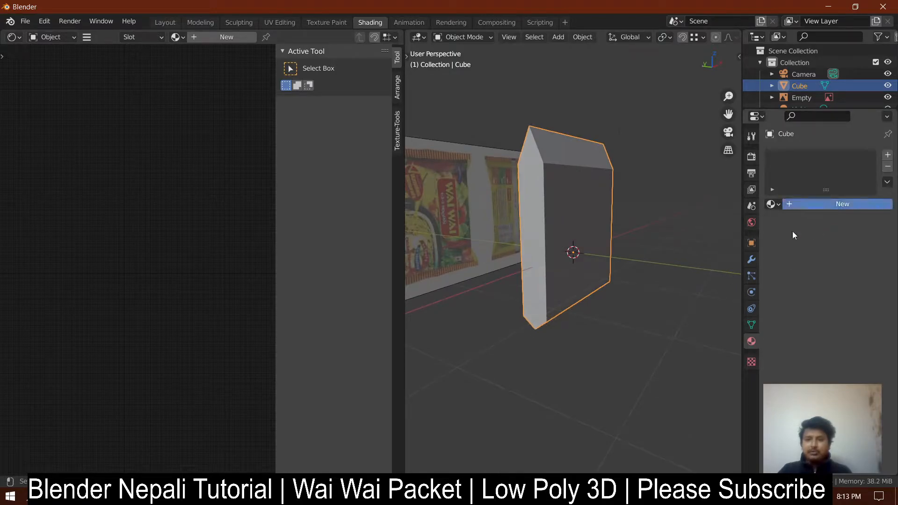
left_click(805, 205)
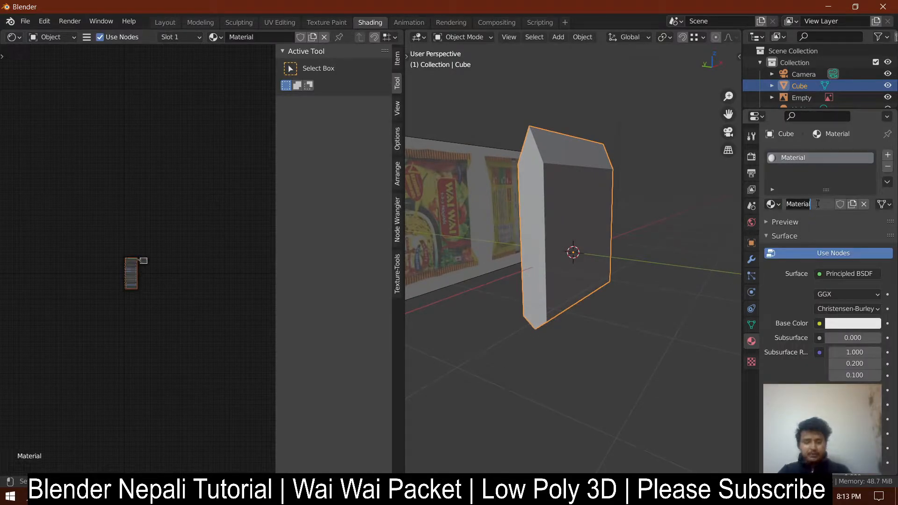
type("wai")
key("Return")
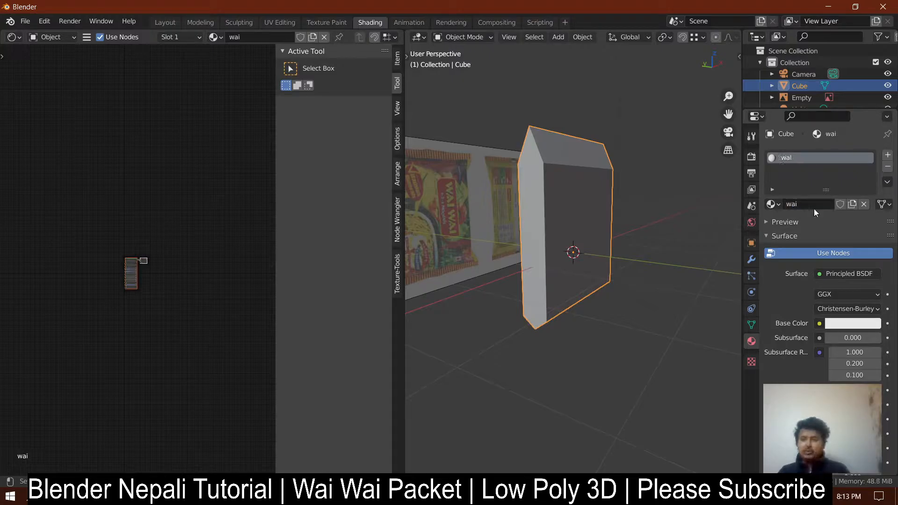
Step: Add wai.jpg from the foods folder as an image texture node and connect its Color to the Principled BSDF's Base Color
left_click(133, 268)
key("KP_Decimal")
middle_click_drag(134, 255, 203, 194, "ctrl")
key("n")
scroll(203, 194, "up", 2)
key("shift+a")
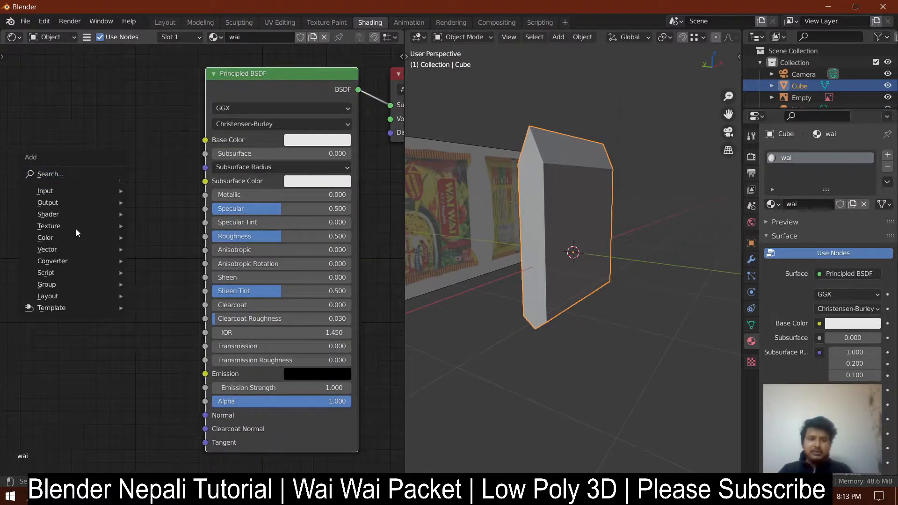
mouse_move(66, 226)
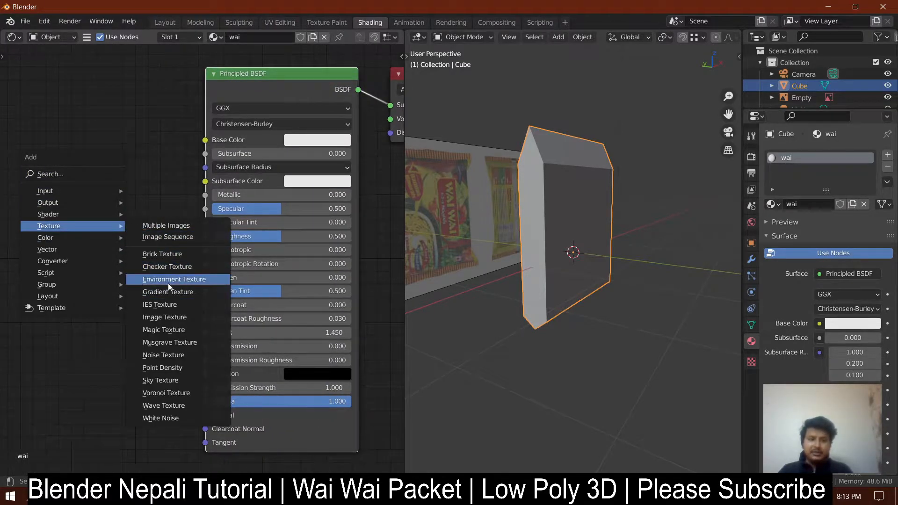
left_click(334, 496)
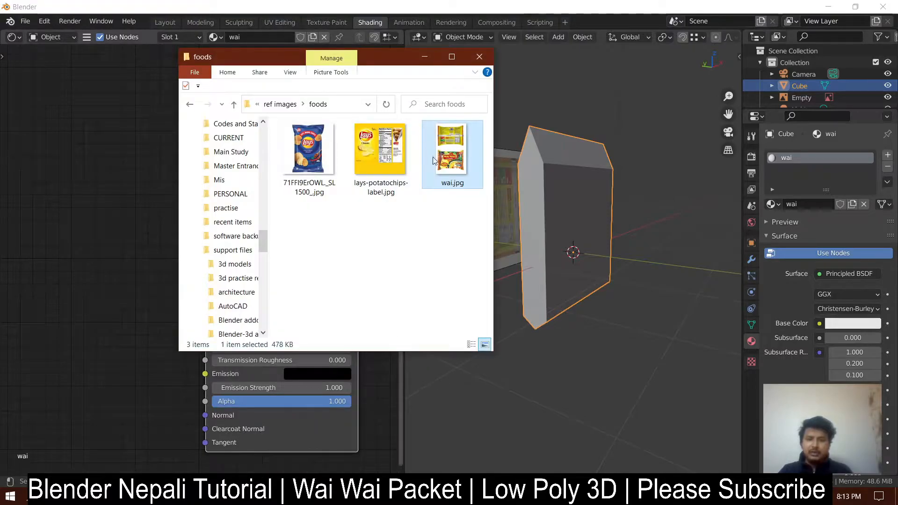
left_click_drag(28, 192, 60, 201)
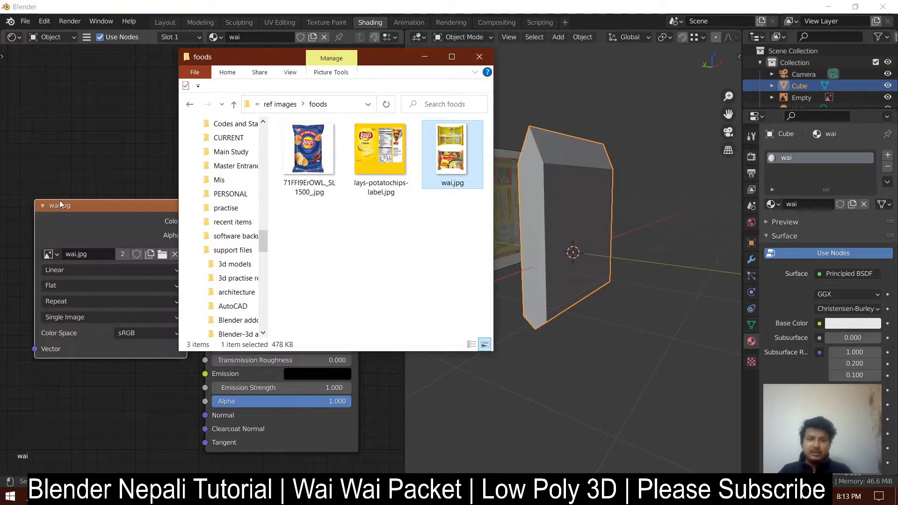
left_click(419, 58)
left_click_drag(131, 208, 98, 146)
left_click_drag(155, 159, 214, 142)
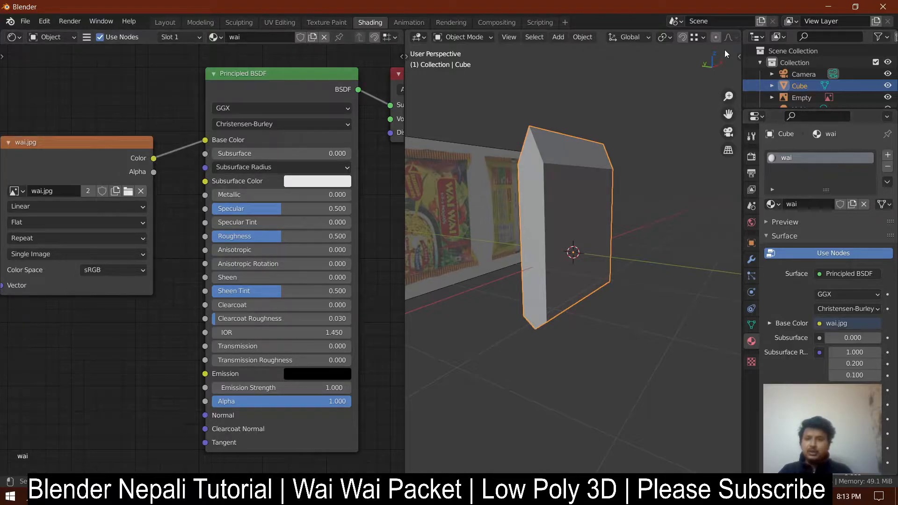
Step: Set the solid viewport shading's colour mode to Texture and view the packet from several sides
scroll(674, 41, "down", 5)
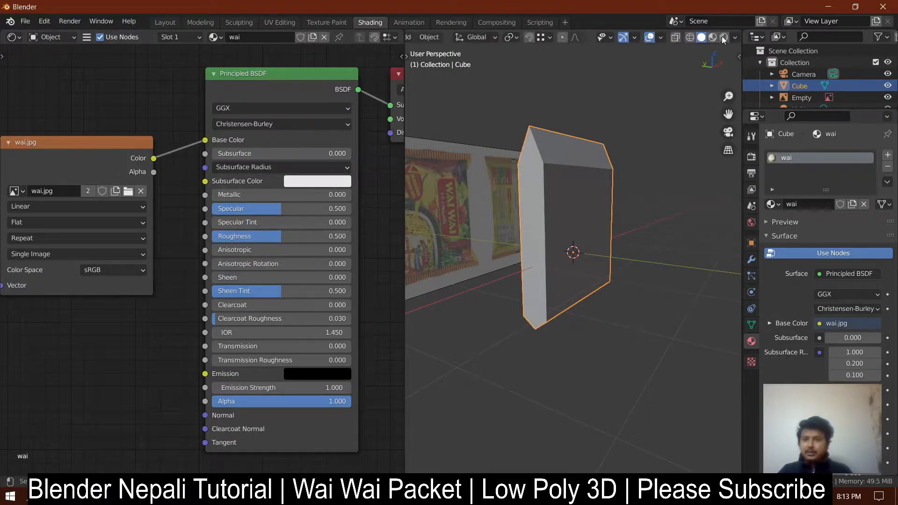
left_click(734, 37)
left_click(780, 194)
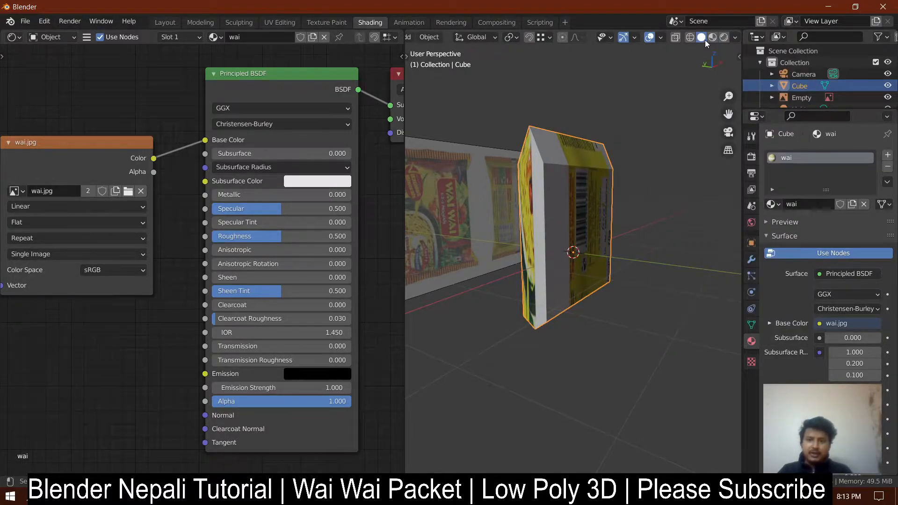
left_click(713, 38)
left_click(702, 40)
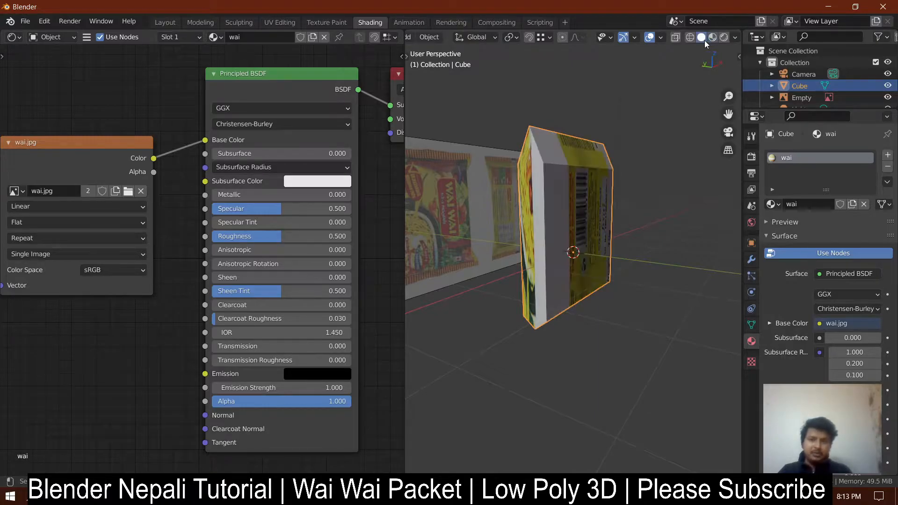
middle_click_drag(661, 234, 688, 164)
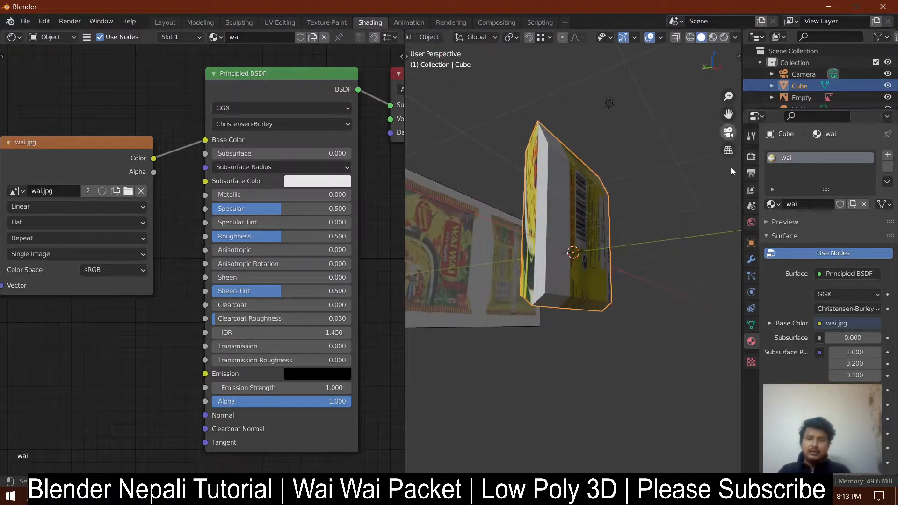
left_click(736, 37)
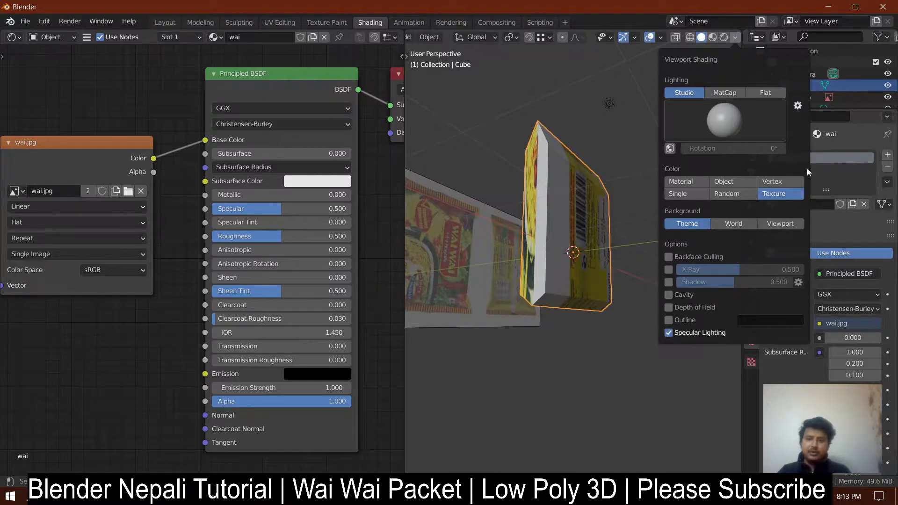
key("Escape")
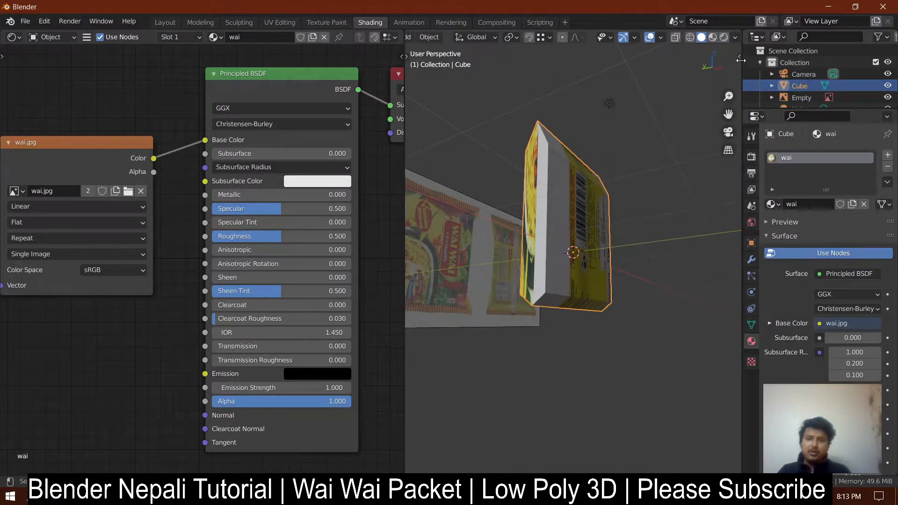
left_click(736, 37)
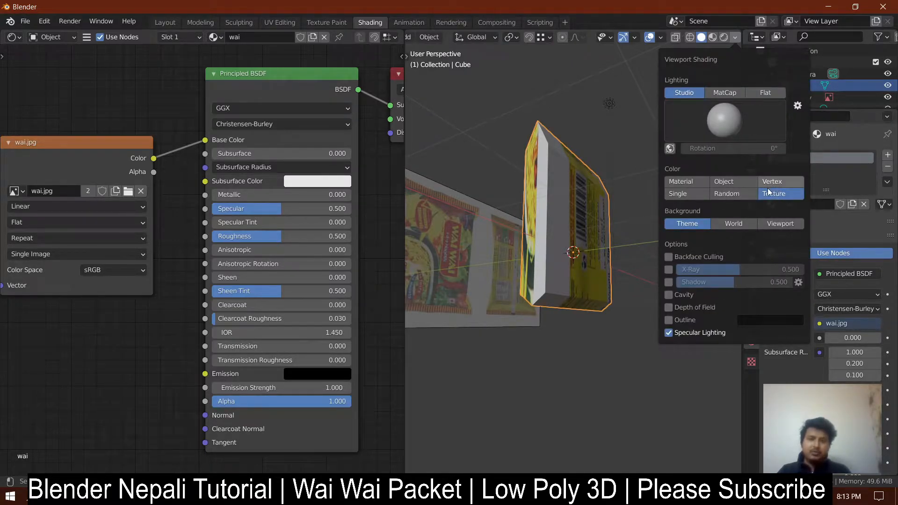
mouse_move(580, 160)
middle_mouse_down()
mouse_move(574, 265)
mouse_move(584, 271)
mouse_move(583, 296)
mouse_move(485, 262)
mouse_move(603, 207)
mouse_move(490, 276)
mouse_move(498, 256)
mouse_move(542, 297)
middle_mouse_up()
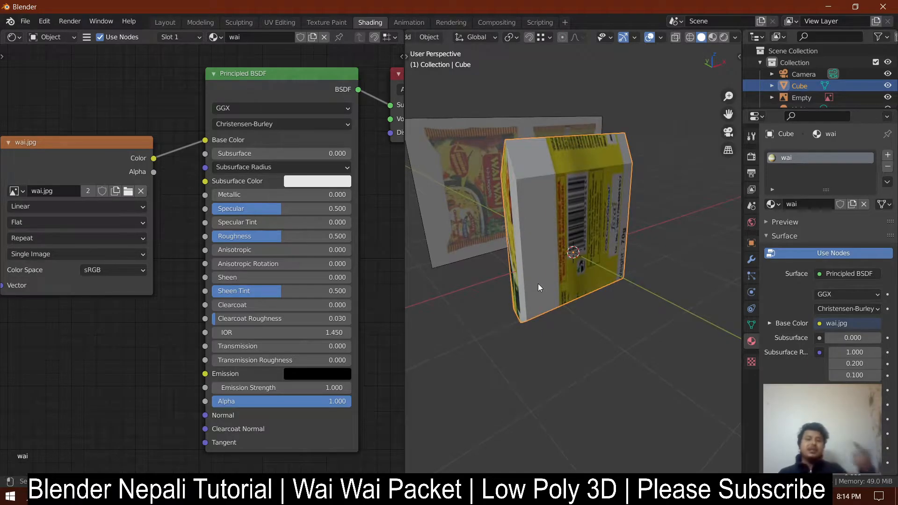
Step: Switch to the UV Editing workspace, frame the packet and set its viewport shading colour to Texture
left_click(280, 23)
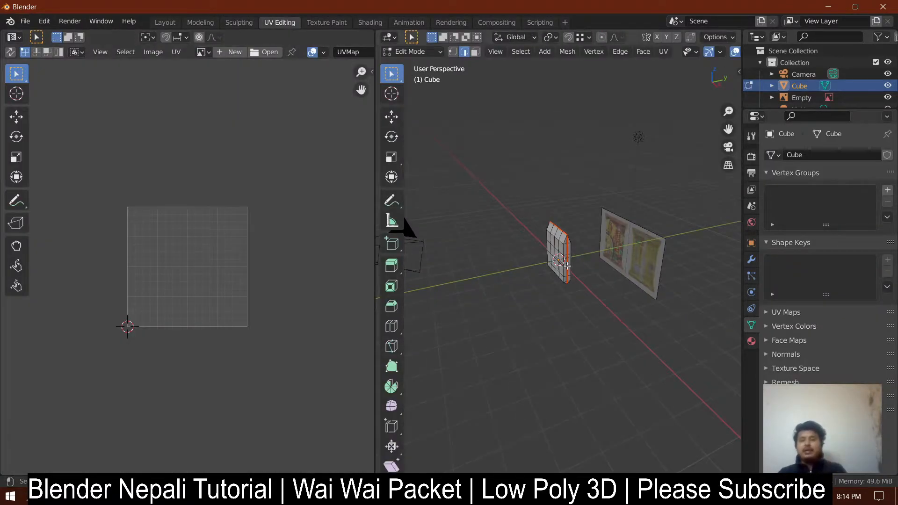
key("KP_Decimal")
scroll(704, 49, "down", 5)
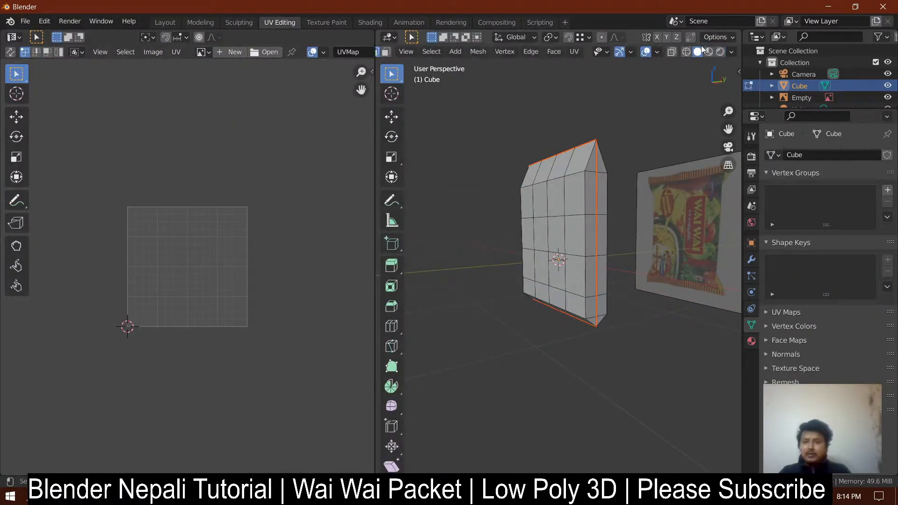
left_click(732, 52)
left_click(766, 209)
Step: Unwrap the entire packet mesh along its seam and show the 3D viewport's sidebar
mouse_move(618, 231)
middle_mouse_down()
mouse_move(672, 231)
mouse_move(603, 220)
middle_mouse_up()
scroll(655, 226, "up", 2)
key("a")
key("u")
left_click(630, 221)
key("n")
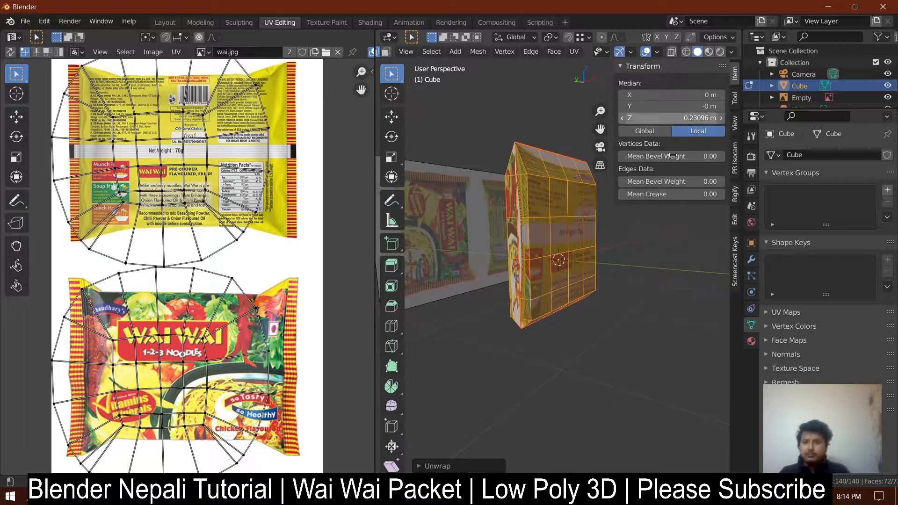
Step: Apply the packet's scale in Object Mode and unwrap the whole mesh again in Edit Mode
middle_click_drag(677, 225, 589, 299)
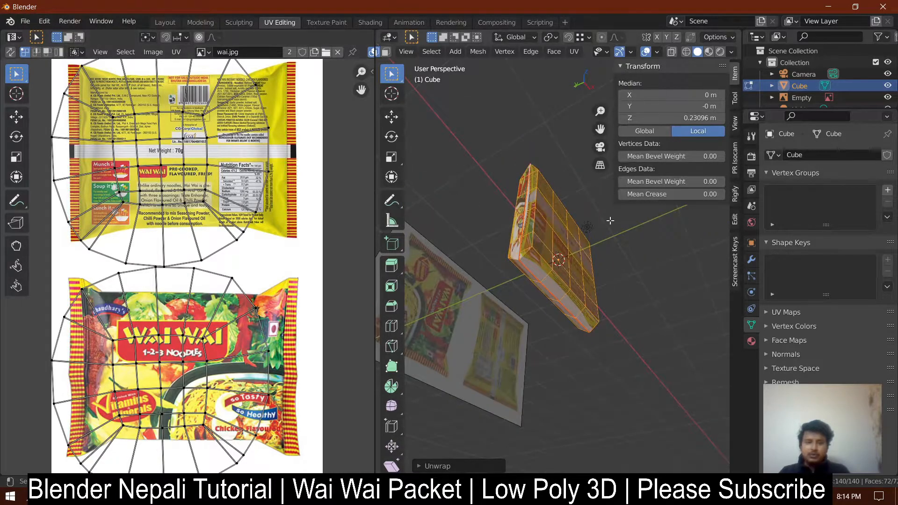
key("Tab")
key("ctrl+a")
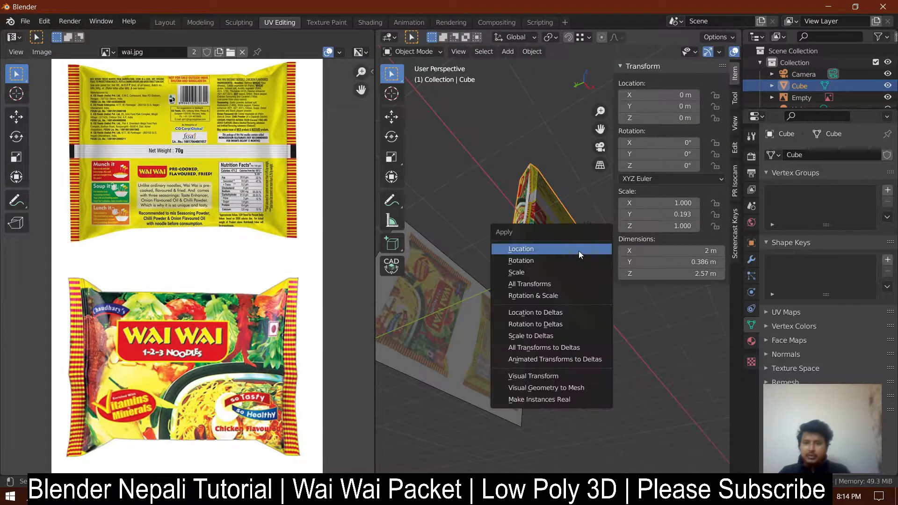
left_click(537, 273)
key("Tab")
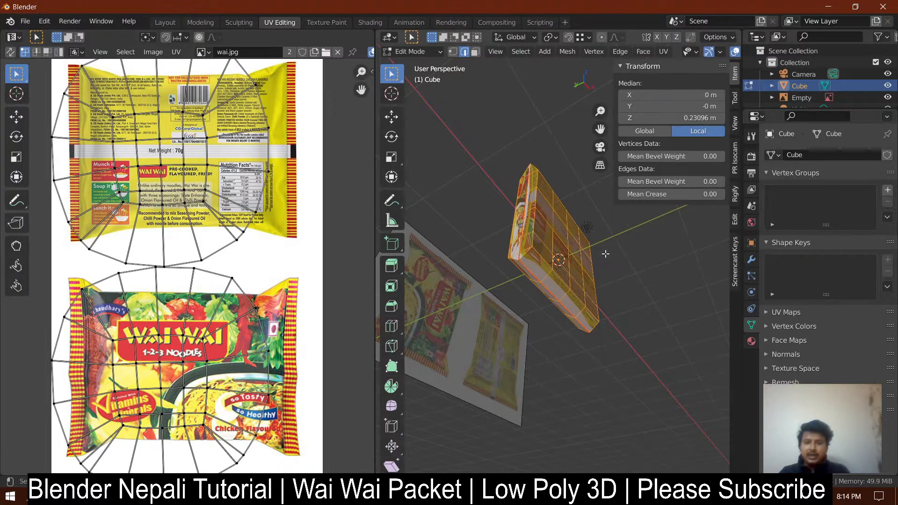
key("u")
left_click(602, 249)
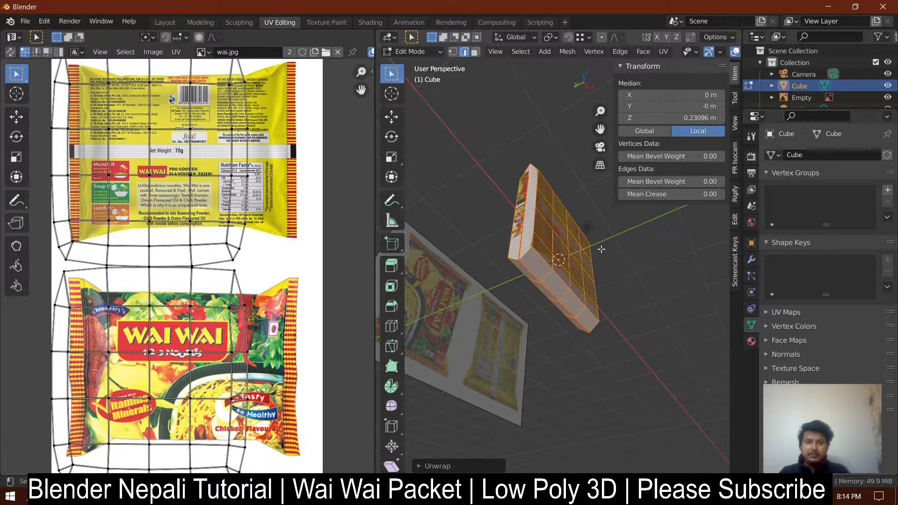
Step: Set up a maximized front orthographic view of the packet mesh in wireframe shading, lined up over the reference image
middle_click_drag(208, 337, 218, 273)
middle_click_drag(506, 281, 470, 312)
middle_click_drag(596, 204, 532, 230)
scroll(562, 210, "down", 2)
key("KP_1")
scroll(561, 209, "up", 2)
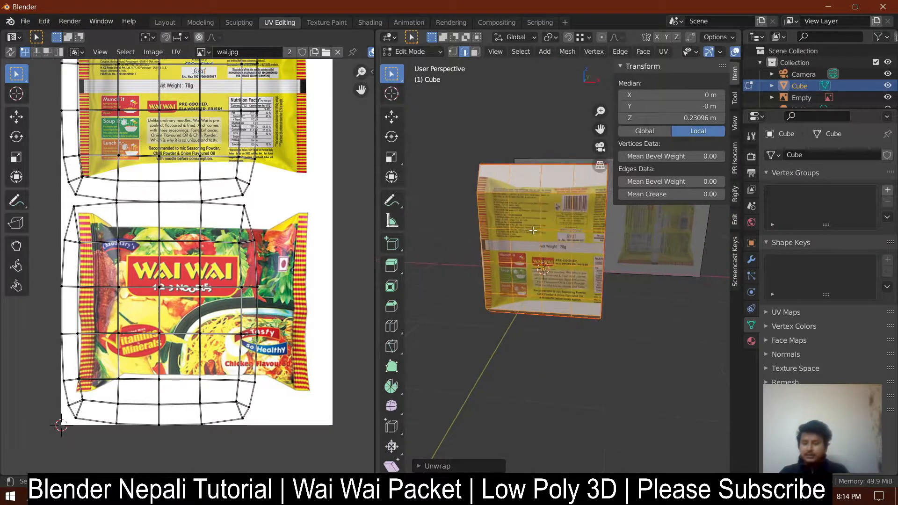
key("KP_1")
scroll(505, 229, "up", 5)
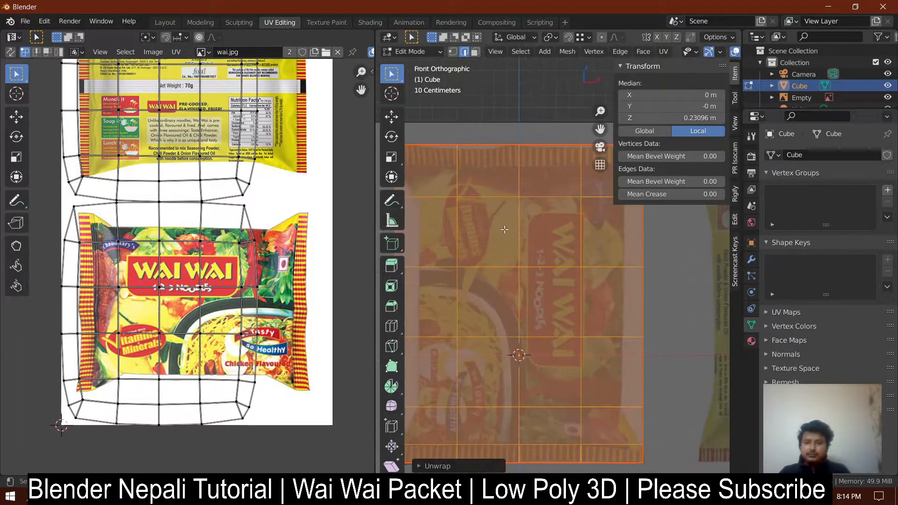
key("ctrl+space")
middle_click_drag(367, 205, 390, 198, "shift")
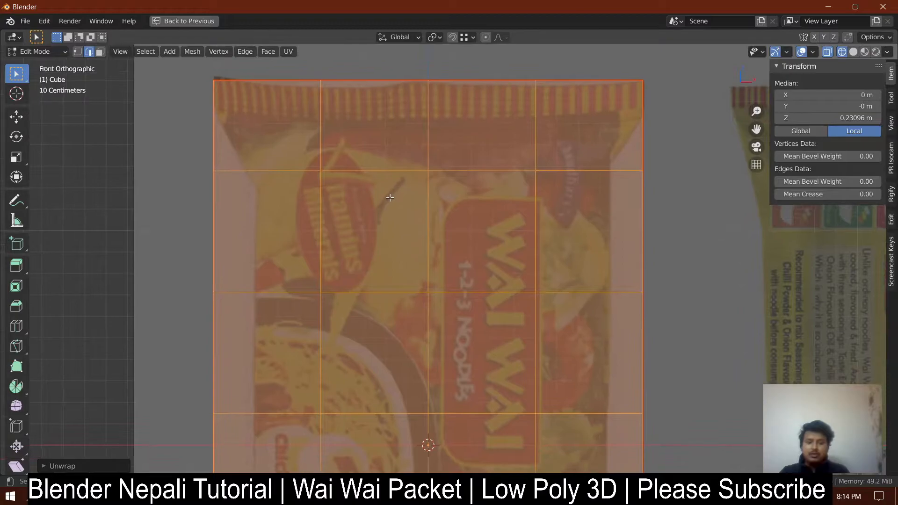
key("ctrl+space")
key("ctrl+space")
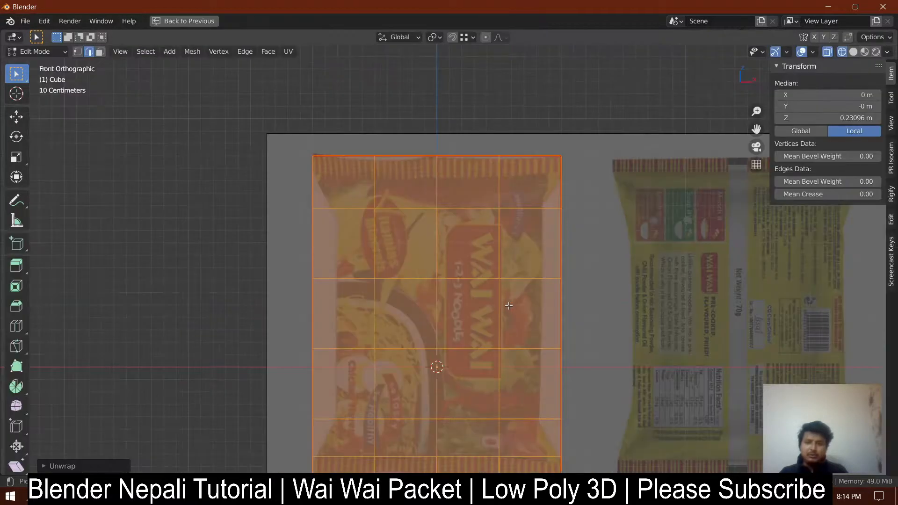
scroll(371, 193, "up", 1)
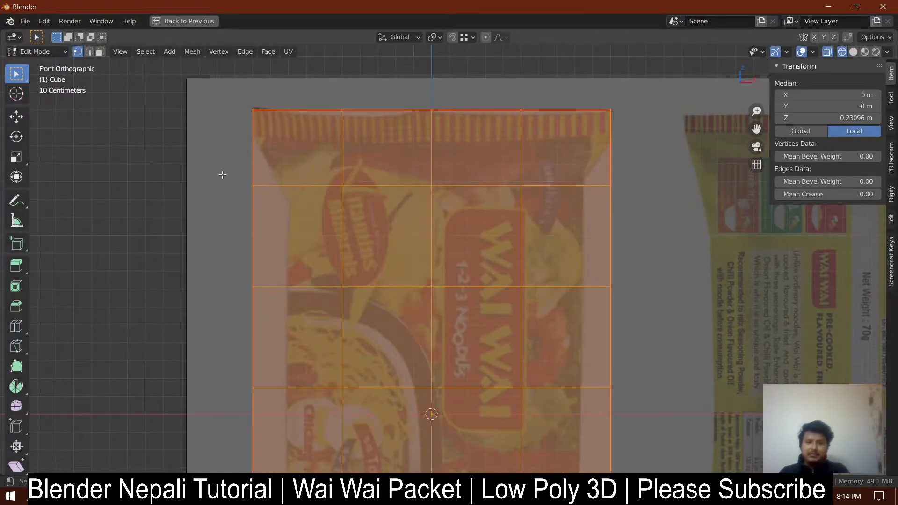
Step: Pull both outer ends of the packet's second vertex row inward to the upper waist of the reference outline
left_click(252, 185)
key("g")
left_click(304, 222)
left_click(614, 209)
key("g")
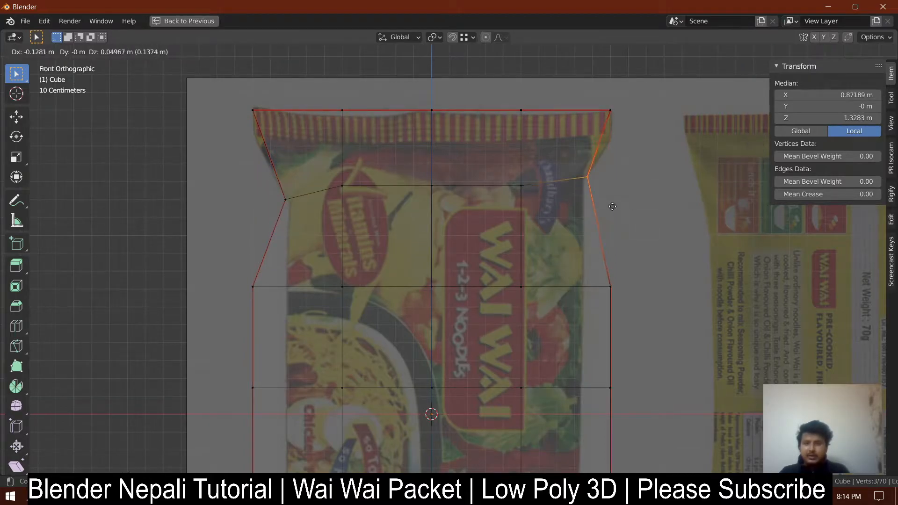
left_click(608, 209)
left_click_drag(597, 101, 616, 124)
key("g")
left_click(617, 124)
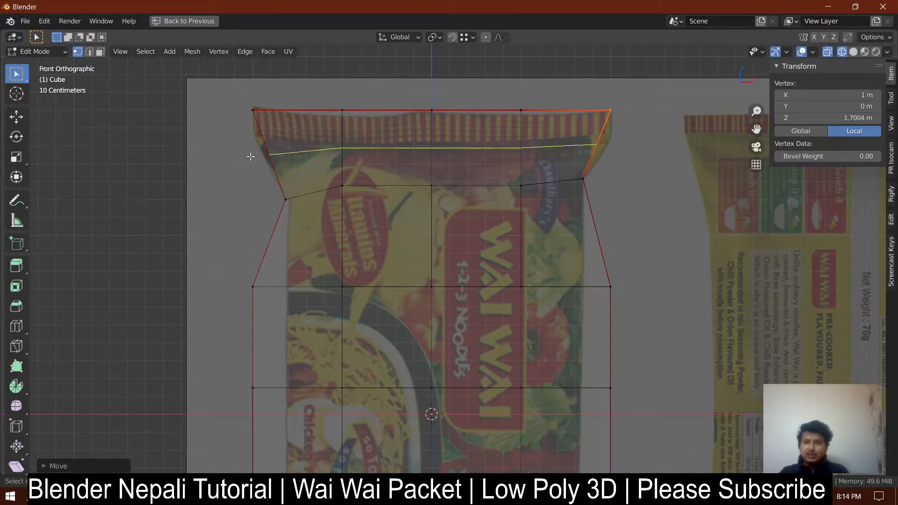
middle_click_drag(535, 115, 329, 166)
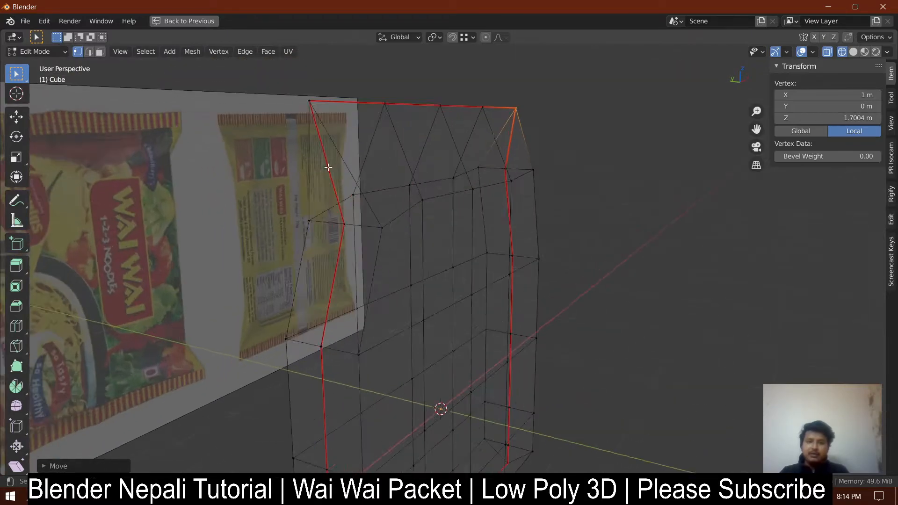
key("KP_1")
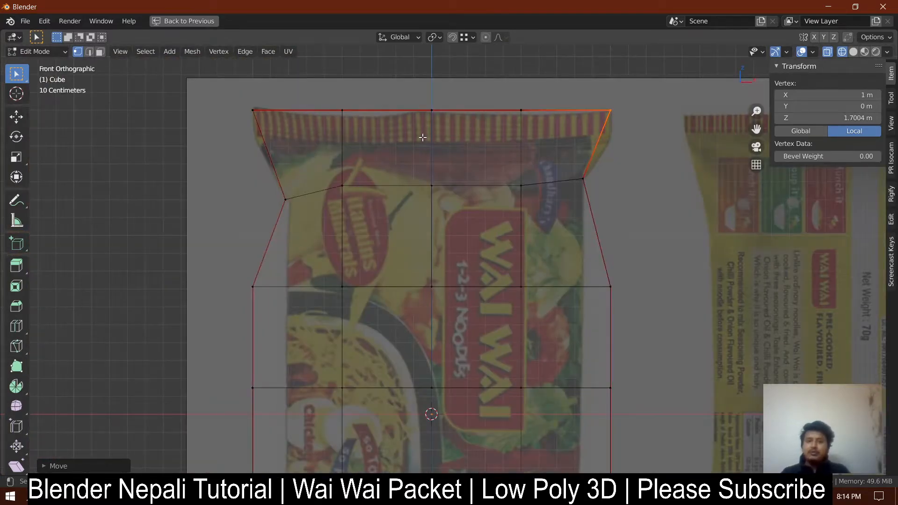
Step: Knife-cut through the mesh straight across the packet along the lower border of the top crimp
scroll(423, 137, "up", 1)
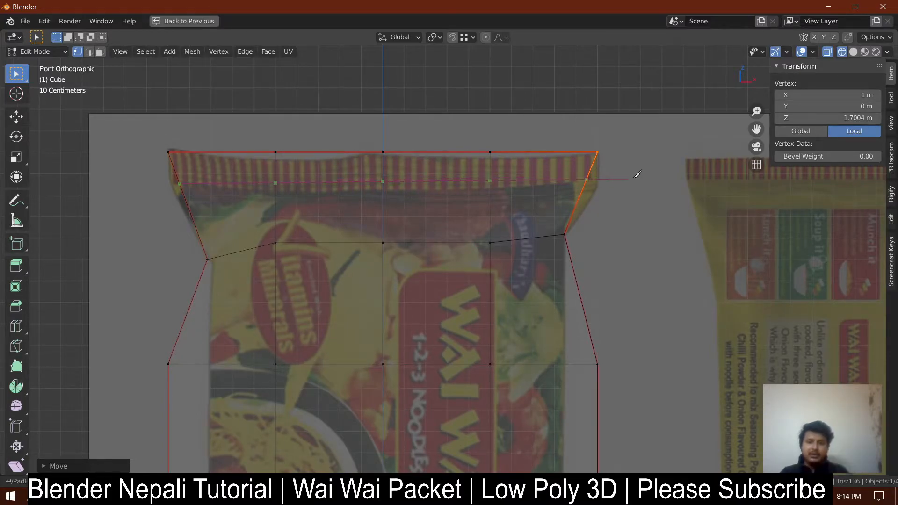
scroll(546, 189, "down", 1)
key("c")
key("Return")
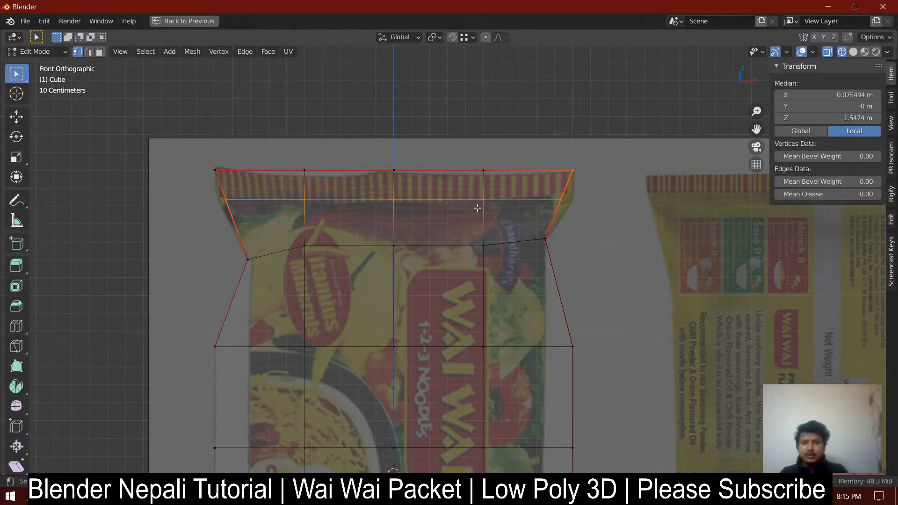
Step: Lower the packet's top edge vertices along Z to about 1.6847 m
scroll(474, 178, "down", 2)
middle_click_drag(428, 445, 426, 264, "shift")
scroll(425, 264, "up", 2)
scroll(426, 263, "up", 2)
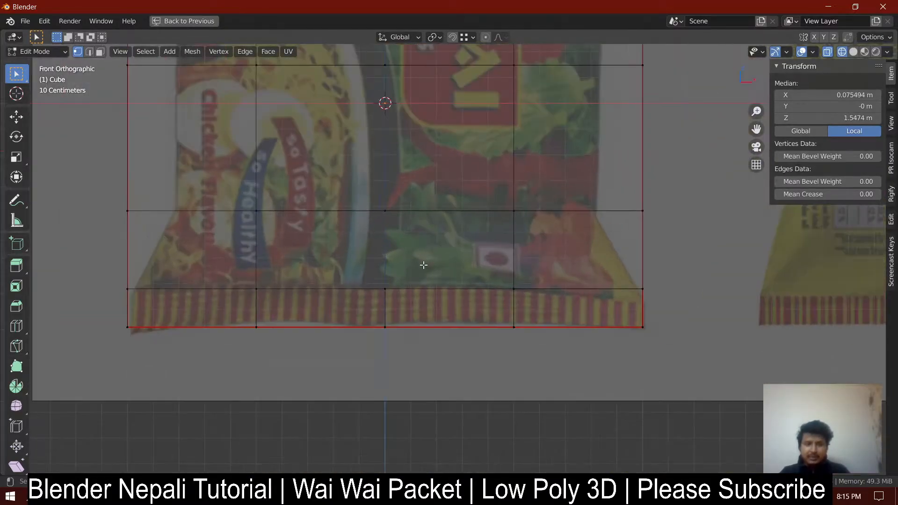
scroll(281, 209, "down", 2)
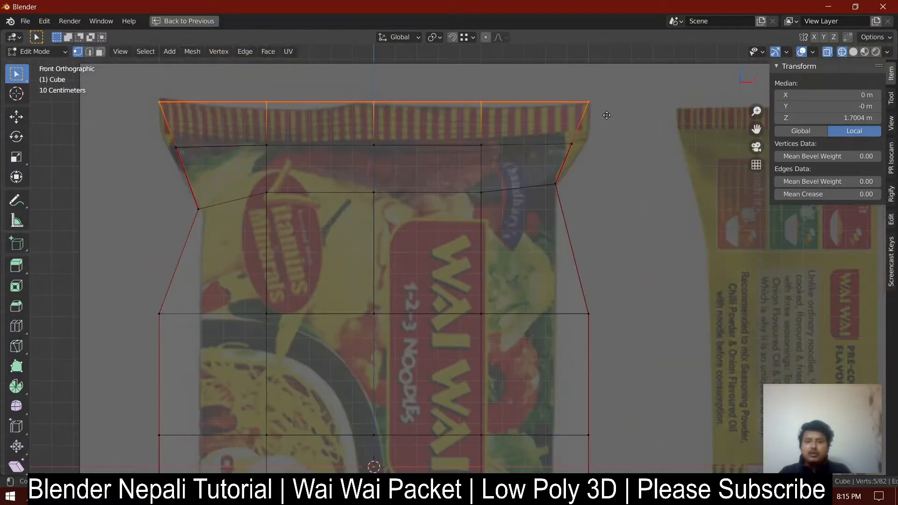
key("g")
key("z")
left_click(610, 136)
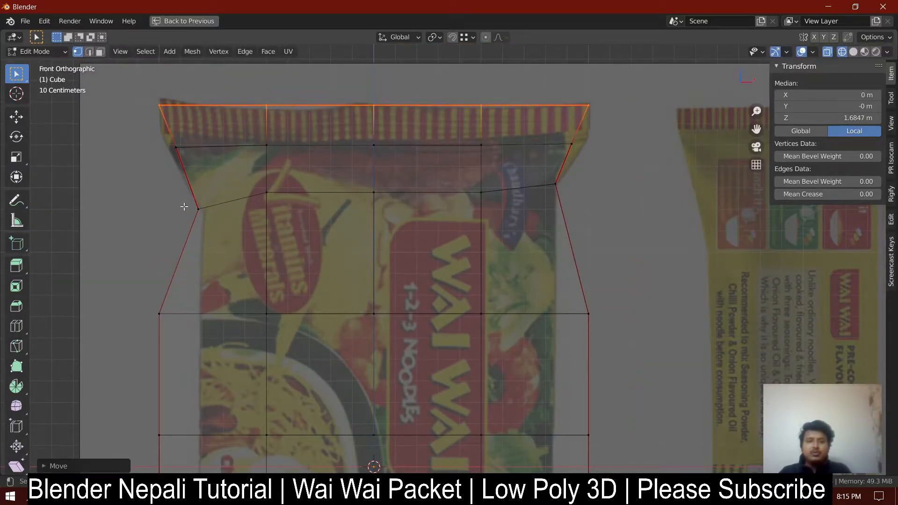
Step: Move the outer vertices of the row below the upper waist inward on both sides to the reference packet's edges
left_click(198, 210)
middle_click_drag(154, 324, 203, 247, "shift")
key("g")
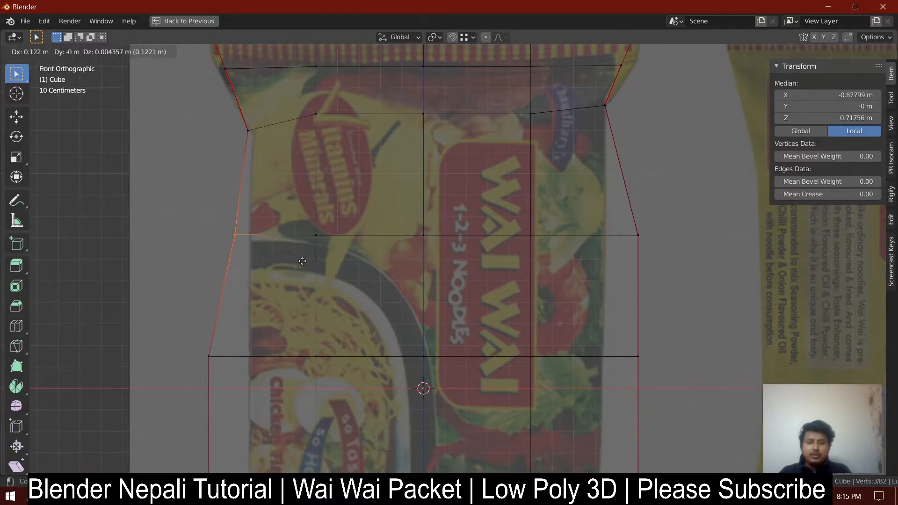
left_click(313, 265)
left_click_drag(661, 248, 655, 244)
key("g")
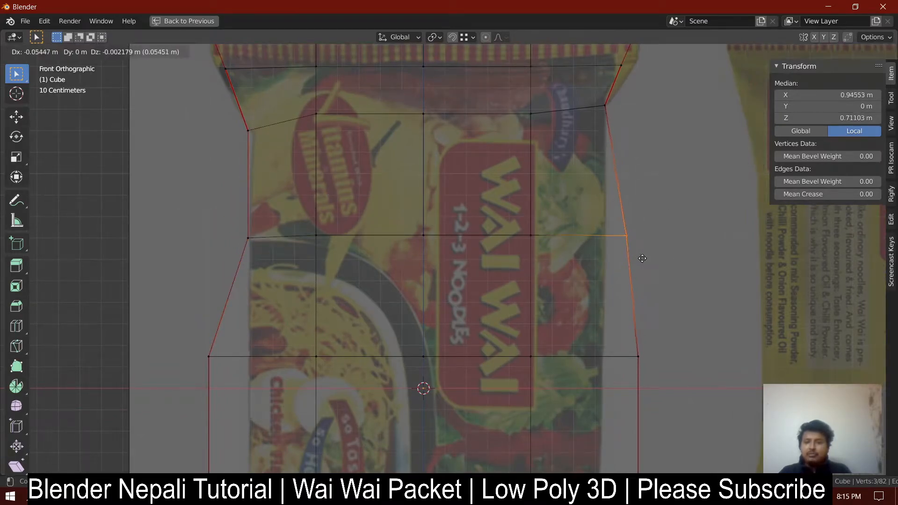
left_click(625, 258)
middle_click_drag(427, 342, 438, 261, "shift")
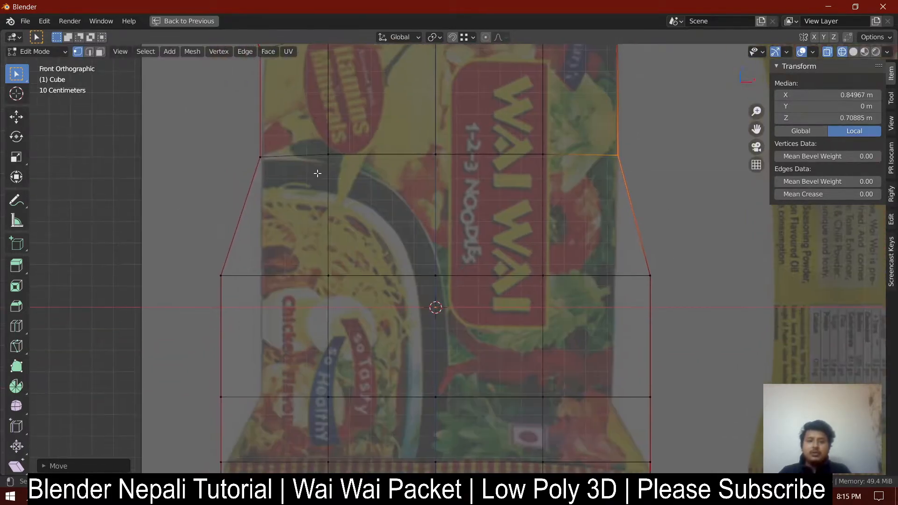
Step: Nudge the packet's upper left waist vertices slightly inward and down onto the reference outline
middle_click_drag(309, 154, 361, 302, "shift")
scroll(313, 184, "up", 2)
left_click_drag(247, 163, 277, 181)
key("g")
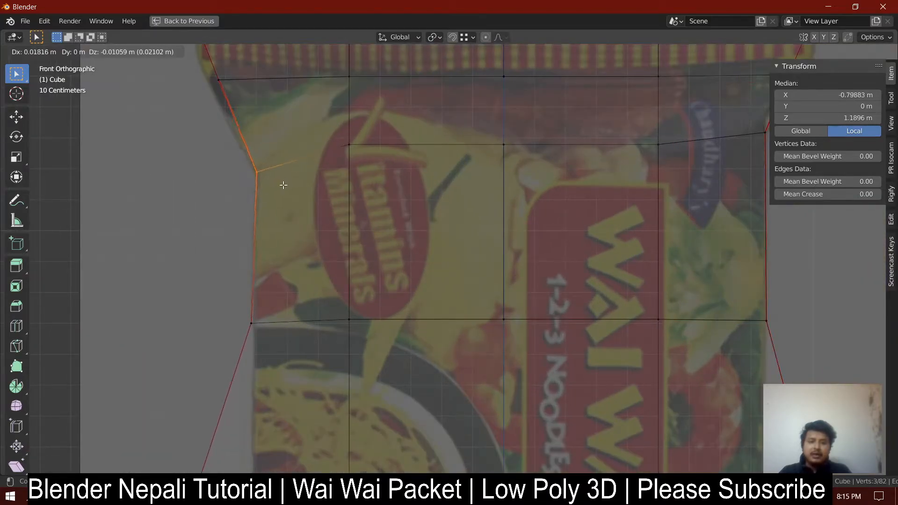
left_click(283, 184)
Step: Move the left end of the top crimp's lower row and the top left corner outward onto the reference outline
scroll(282, 184, "down", 2)
middle_click_drag(282, 184, 363, 244, "shift")
scroll(303, 185, "up", 3)
left_click_drag(287, 190, 288, 190)
key("g")
left_click(274, 190)
left_click_drag(220, 88, 275, 136)
key("g")
left_click(273, 125)
scroll(273, 125, "down", 4)
scroll(401, 154, "up", 2)
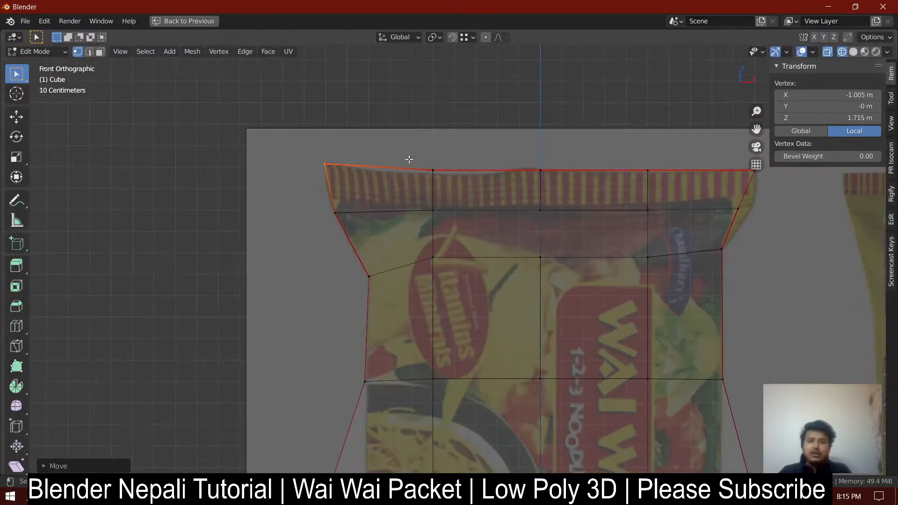
Step: Shift the left inner and middle vertices of the top edge to follow the reference crimp's wavy border
left_click_drag(406, 135, 456, 167)
key("g")
left_click(450, 171)
left_click_drag(535, 137, 572, 169)
key("g")
left_click(591, 184)
Step: Pull the left outer vertices of the two lower body rows inward to the reference packet's edge
scroll(591, 184, "down", 3)
middle_click_drag(588, 187, 563, 56, "shift")
left_click_drag(332, 243, 370, 281)
key("g")
left_click(397, 286)
left_click_drag(339, 351, 385, 374)
key("g")
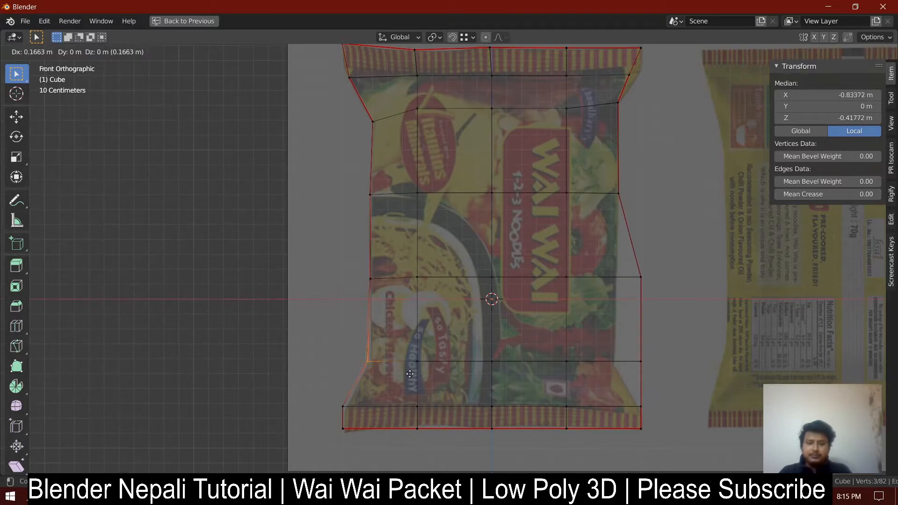
left_click(413, 374)
Step: Pull the right outer vertices of the two lower body rows inward to match the reference packet's edge
left_click_drag(631, 348, 662, 377)
key("g")
left_click(641, 381)
left_click_drag(606, 246, 652, 286)
key("g")
left_click(647, 291)
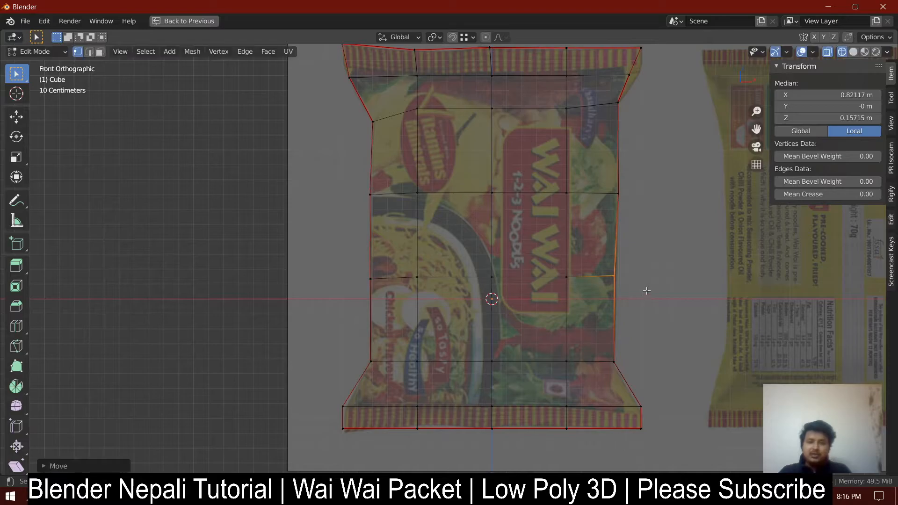
Step: Move the right end of the top crimp's lower row outward to about X 0.999 m
middle_click_drag(612, 91, 475, 226, "shift")
scroll(482, 224, "up", 3)
left_click_drag(511, 168, 537, 186)
key("g")
left_click(556, 183)
scroll(556, 184, "down", 3)
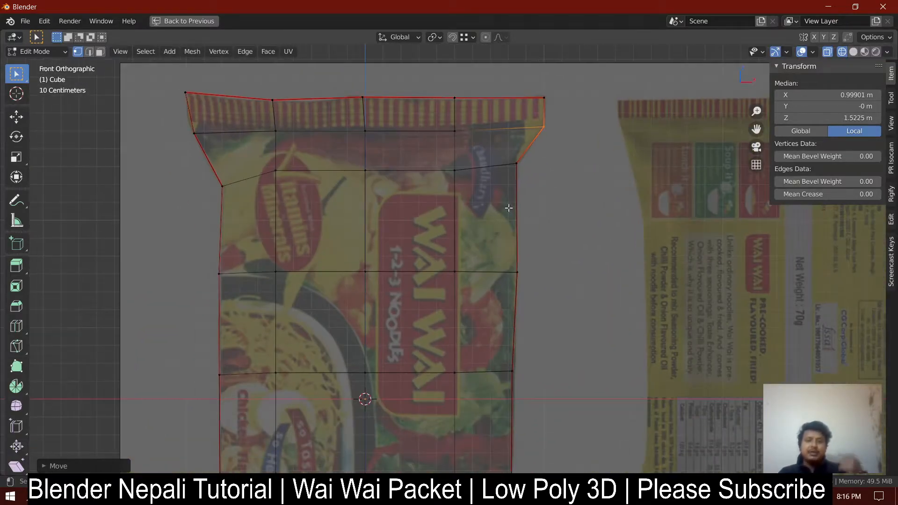
Step: Move the right end vertices of the bottom crimp's upper row slightly inward to about X 0.987 m
scroll(437, 178, "down", 1)
middle_click_drag(416, 280, 462, 171, "shift")
middle_click_drag(613, 350, 586, 327, "shift")
scroll(541, 371, "up", 2)
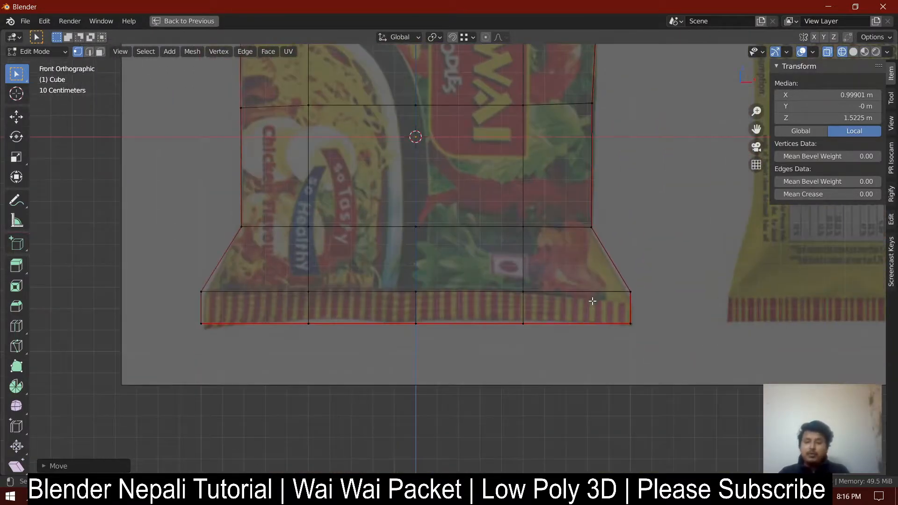
scroll(592, 301, "up", 2)
key("h")
key("ctrl+z")
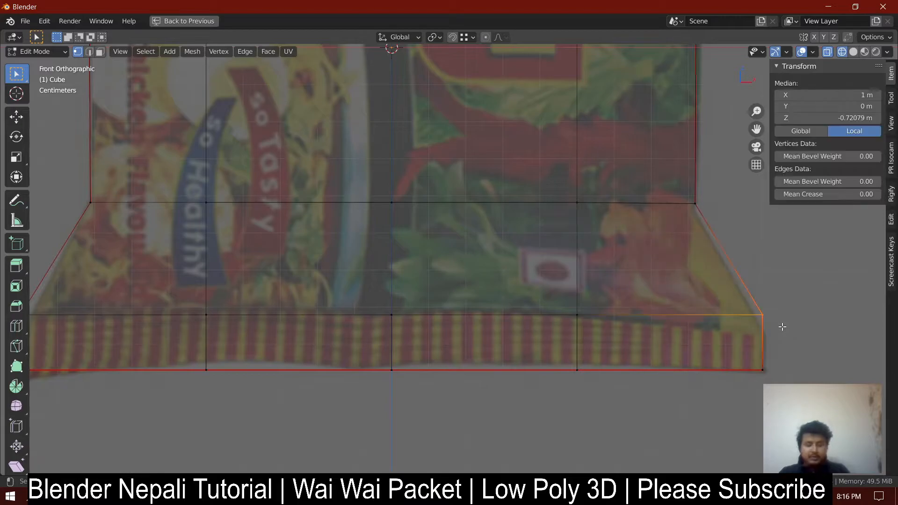
key("g")
left_click(775, 327)
Step: Check the reshaped packet mesh in perspective and restore the split UV Editing layout
scroll(599, 348, "down", 1)
scroll(599, 348, "down", 3)
middle_click_drag(567, 279, 579, 500, "shift")
scroll(515, 189, "down", 3)
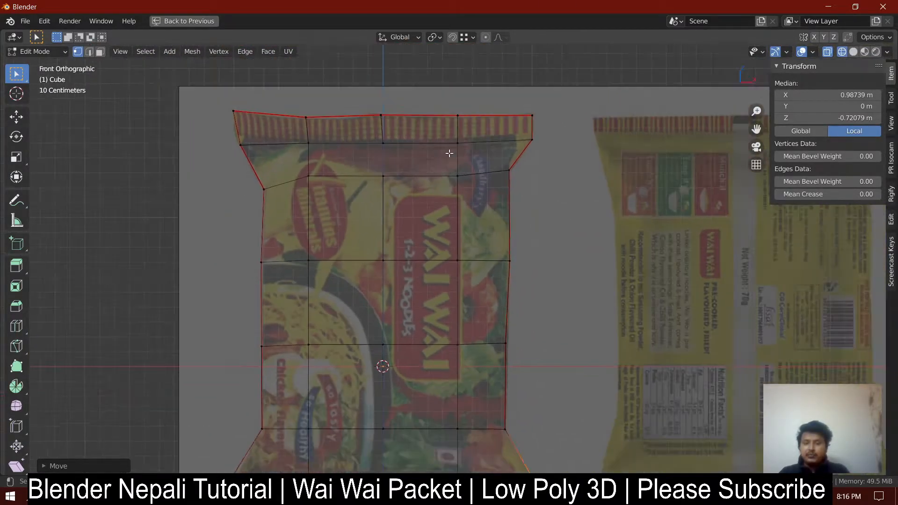
middle_click_drag(441, 227, 436, 248)
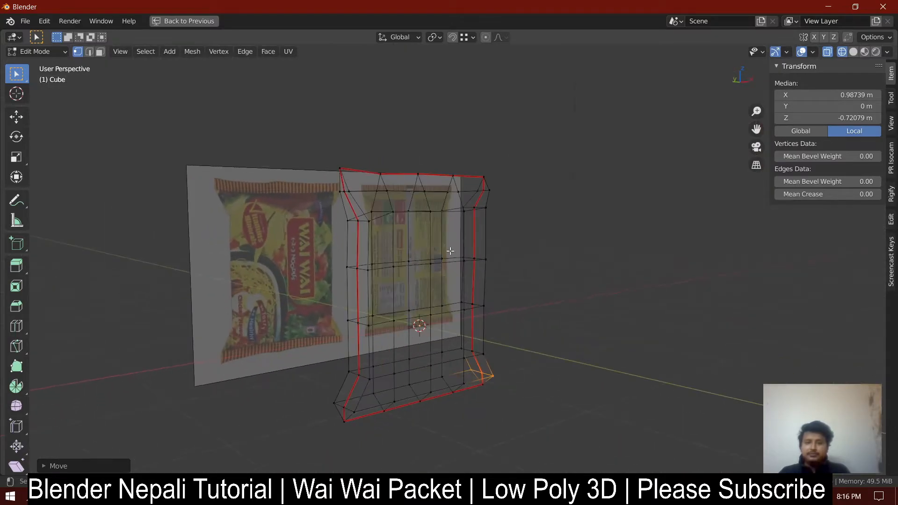
key("Tab")
key("Tab")
middle_click_drag(458, 209, 451, 269)
key("ctrl+space")
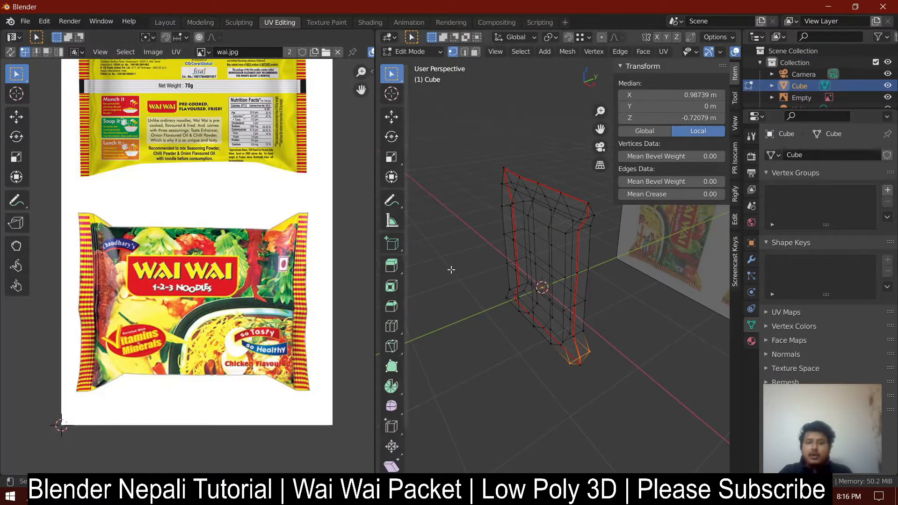
Step: Select the entire reshaped packet mesh and unwrap it again along its seam
key("a")
middle_click_drag(171, 288, 175, 264)
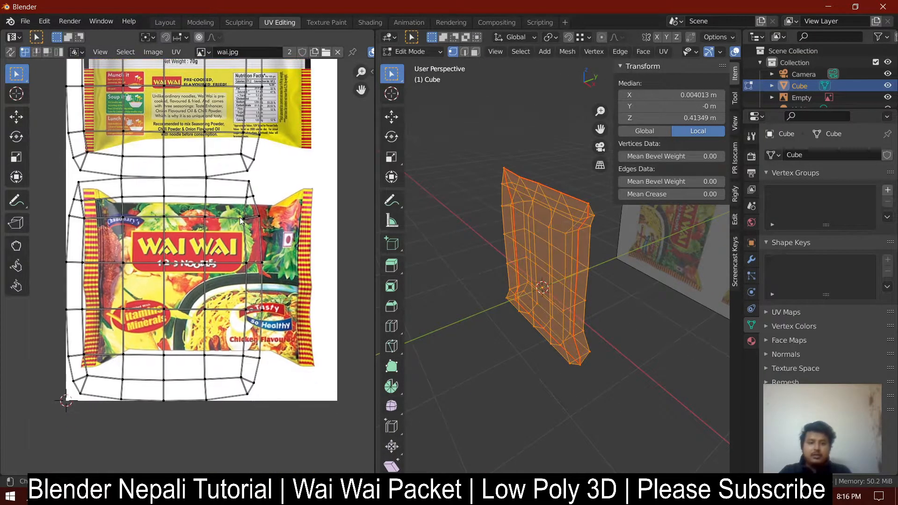
key("u")
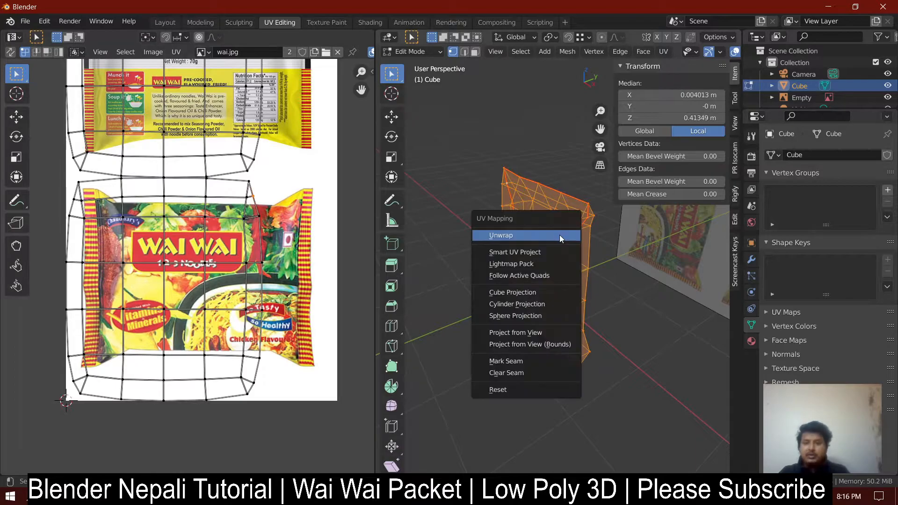
left_click(559, 235)
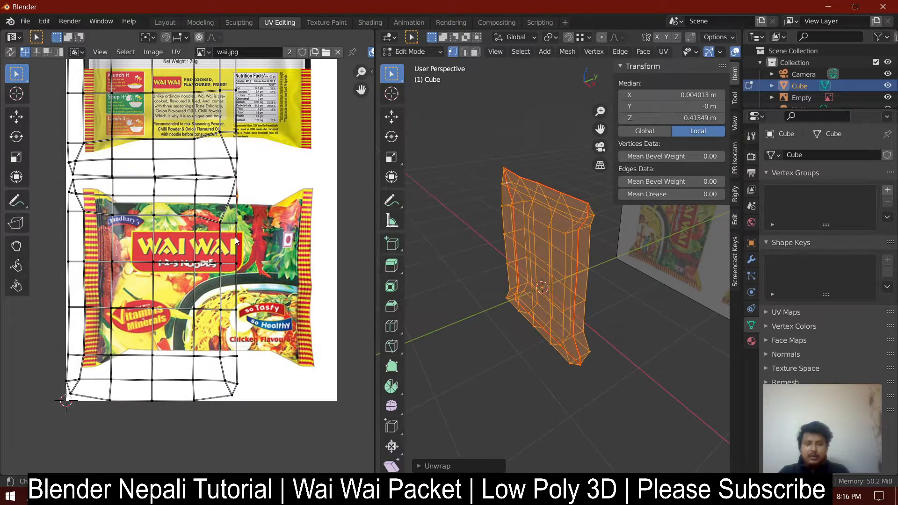
Step: Select the UV island over the front artwork and switch off wireframe shading to show the textured packet from the front
key("l")
key("shift+z")
middle_click_drag(559, 236, 614, 231)
scroll(614, 231, "down", 2)
key("KP_1")
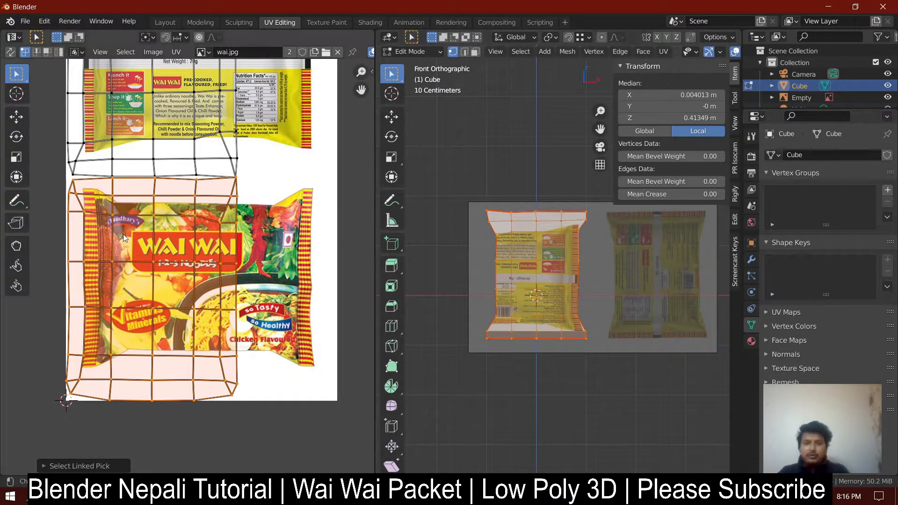
key("r")
right_click(234, 126)
scroll(234, 126, "down", 1)
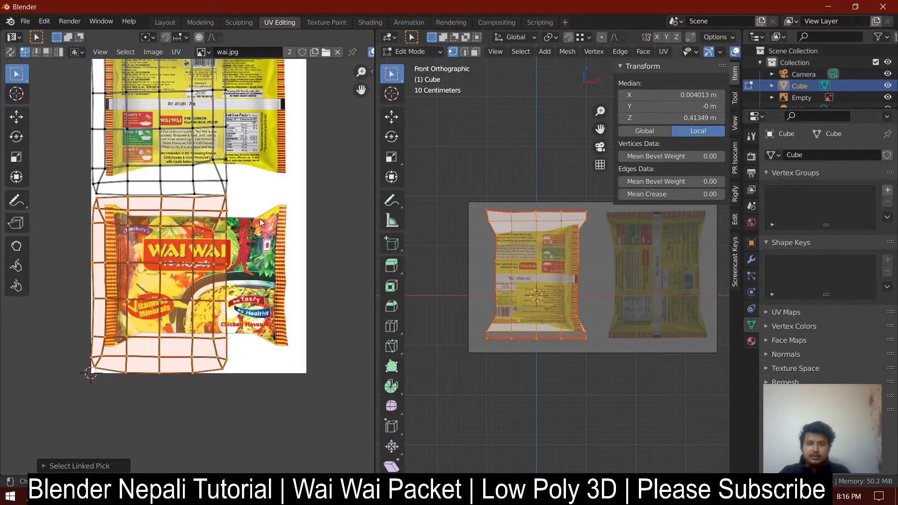
Step: Select the UV island over the back artwork and rotate it about 90 degrees so it lies lengthwise on the packet image
middle_click_drag(233, 124, 242, 196)
key("l")
key("r")
left_click(246, 273)
middle_click_drag(229, 299, 230, 289)
left_click(240, 259)
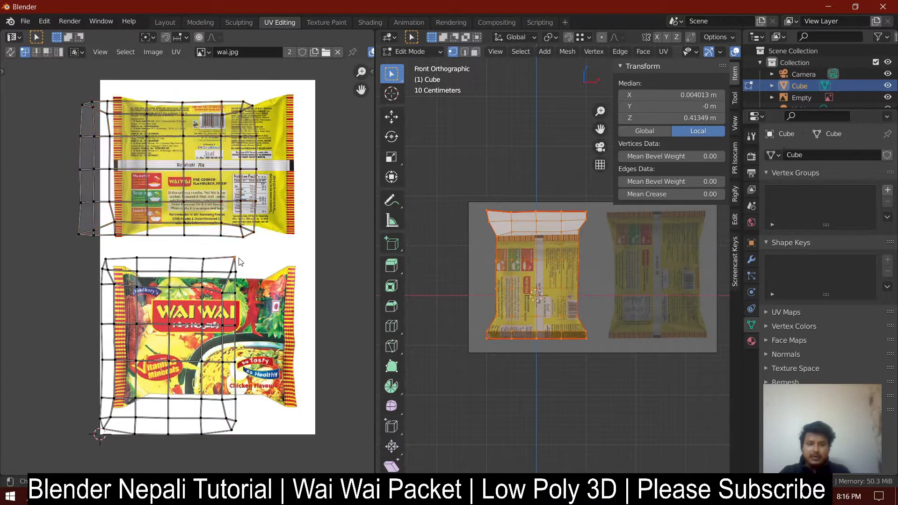
key("r")
right_click(264, 290)
key("l")
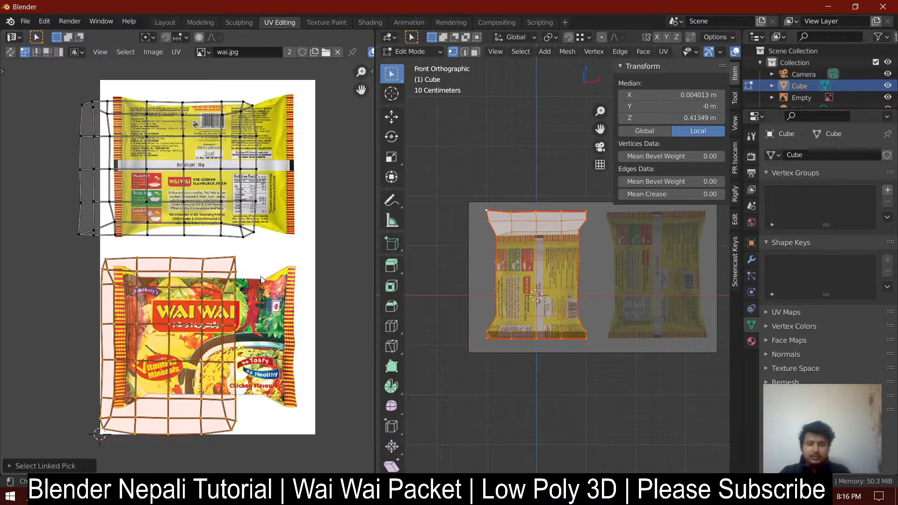
key("r")
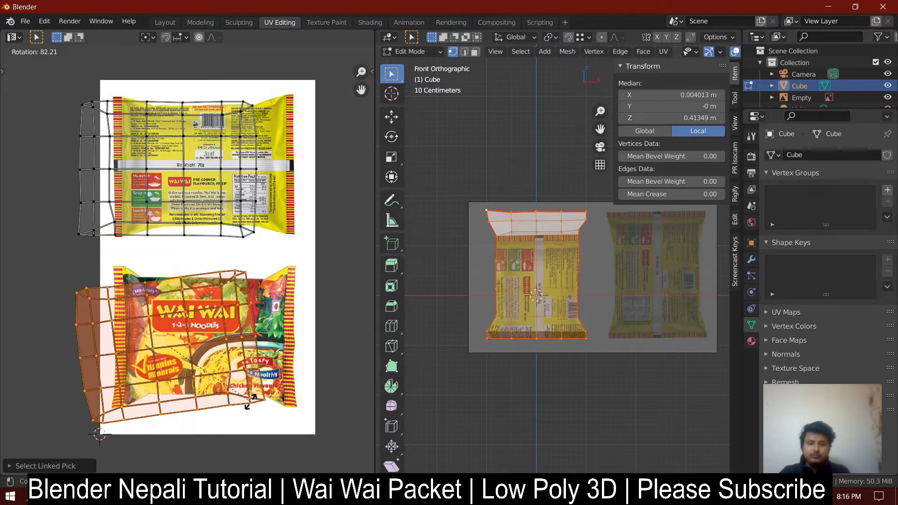
right_click(249, 408)
Step: Open the Screencast Keys settings in the viewport sidebar
key("n")
key("n")
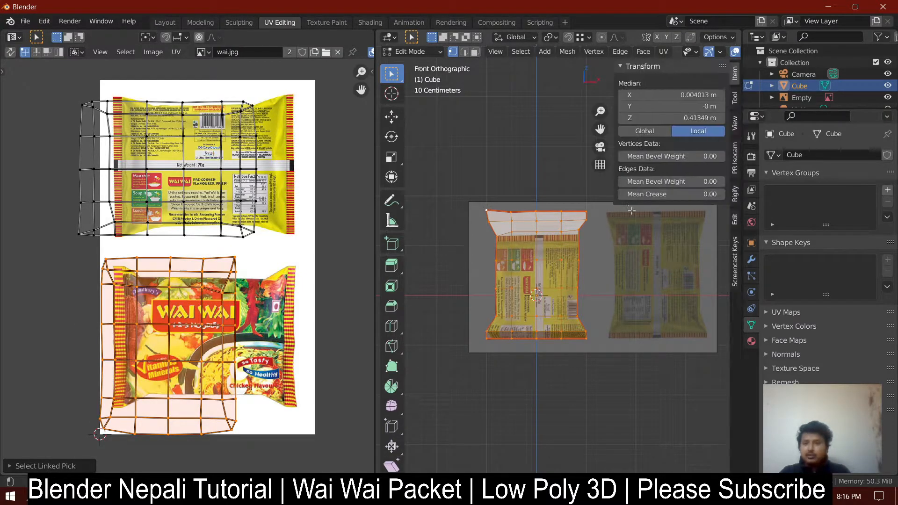
left_click(735, 262)
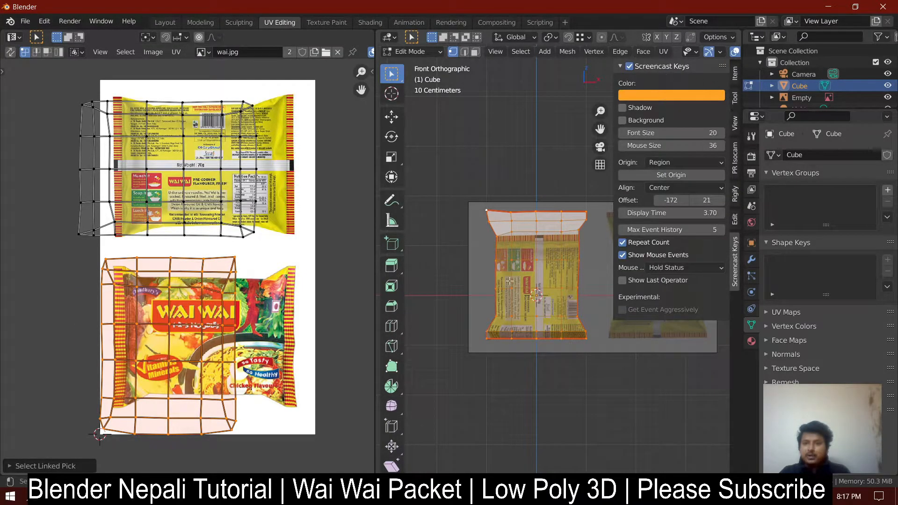
key("n")
key("n")
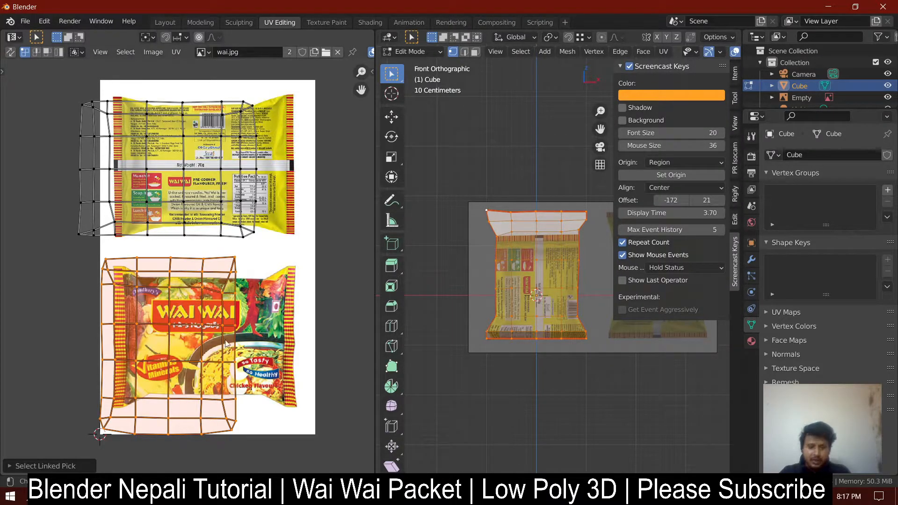
Step: Rotate the UV island over the front artwork about 89 degrees, place it on the artwork and check the textured packet
key("alt+a")
key("l")
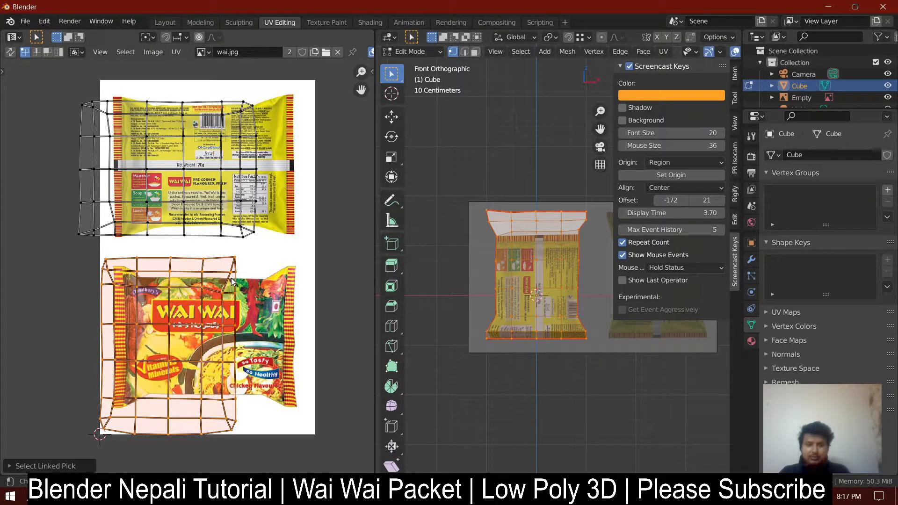
key("r")
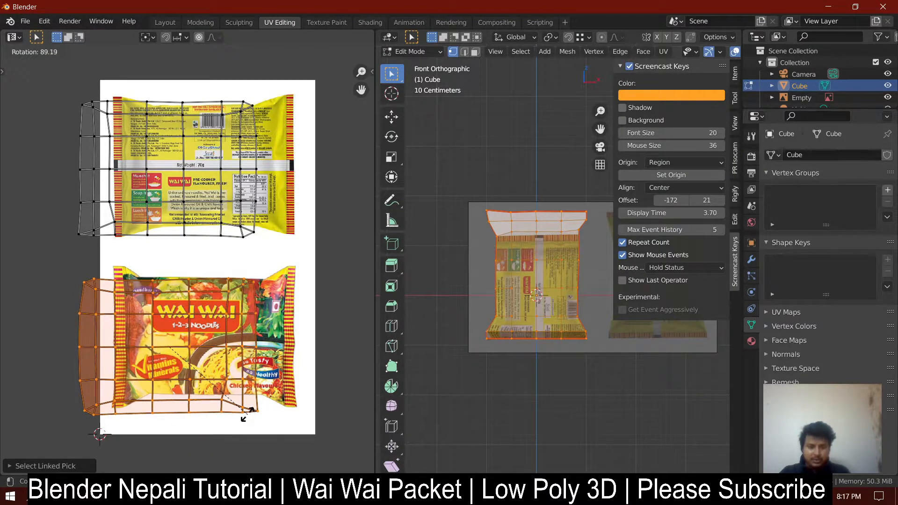
left_click(245, 416)
key("g")
left_click(287, 402)
middle_click_drag(526, 297, 692, 321)
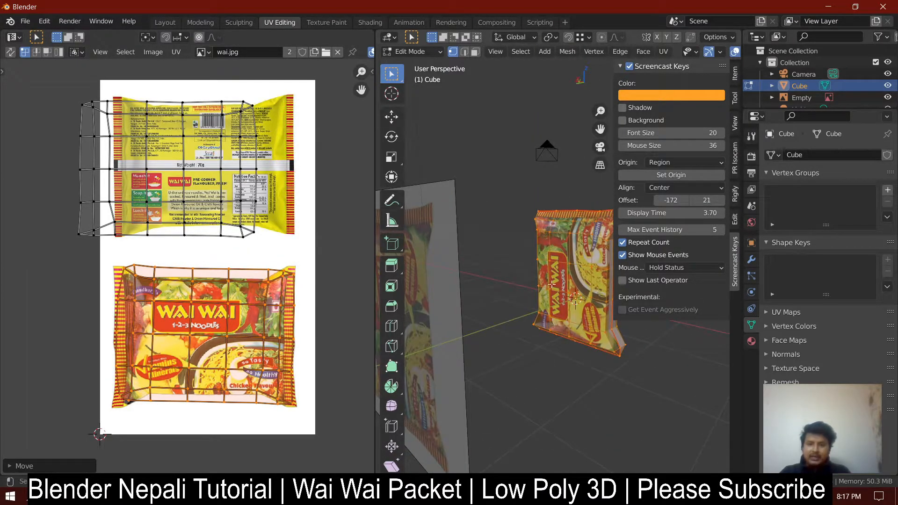
middle_click_drag(566, 298, 421, 304)
scroll(234, 185, "down", 1)
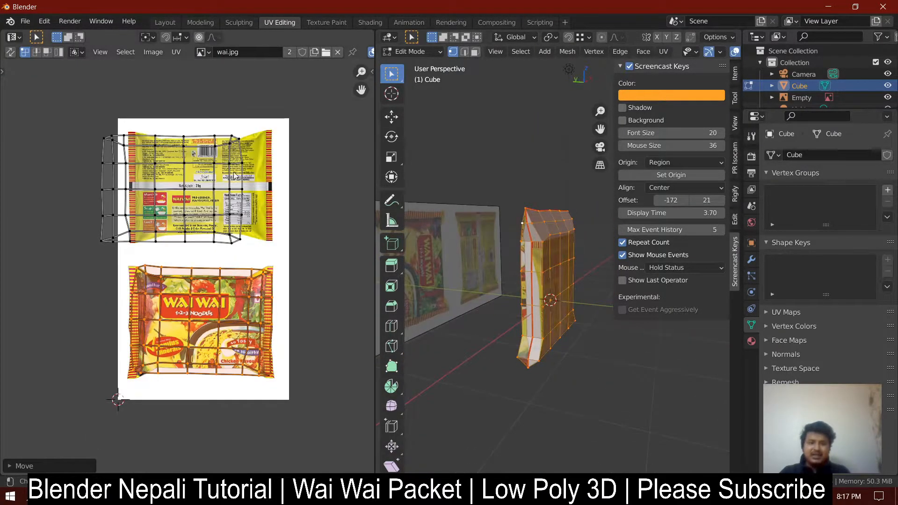
Step: Move the UV island on the back artwork straight down along Y, clear of the back artwork
left_click(238, 167)
key("l")
key("g")
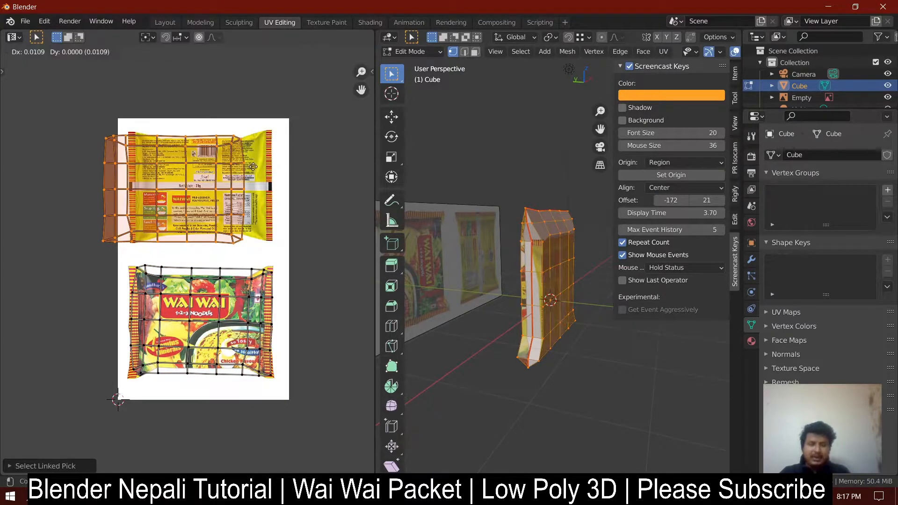
key("y")
left_click(264, 373)
key("alt+a")
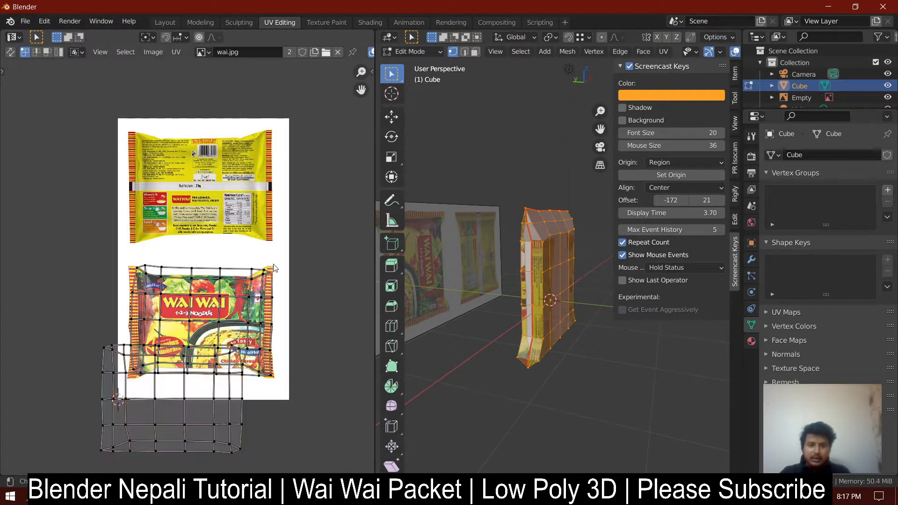
Step: Move the UV island on the front artwork straight up along Y onto the back artwork and check the front view
key("l")
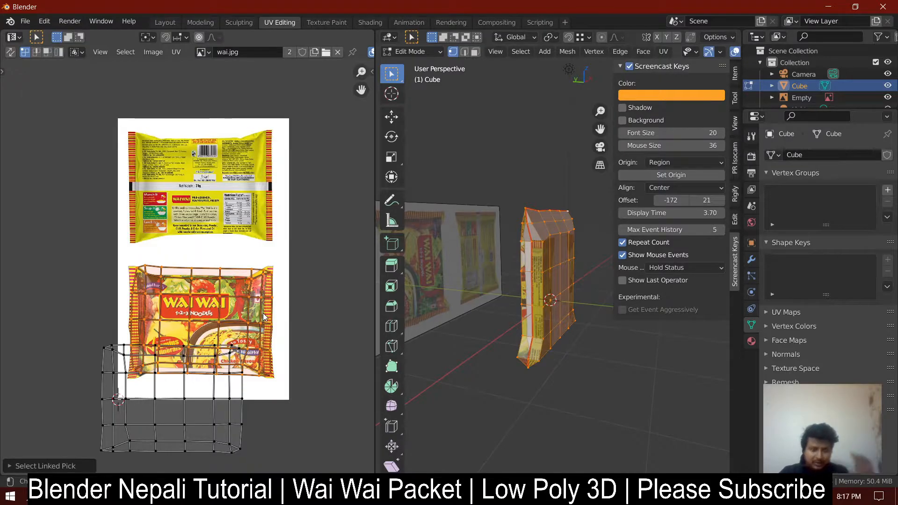
key("g")
key("y")
key("Return")
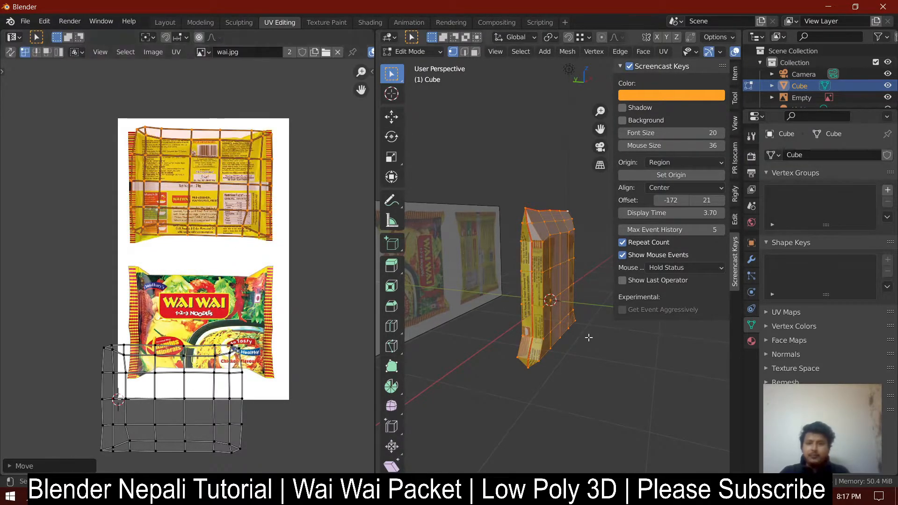
key("KP_1")
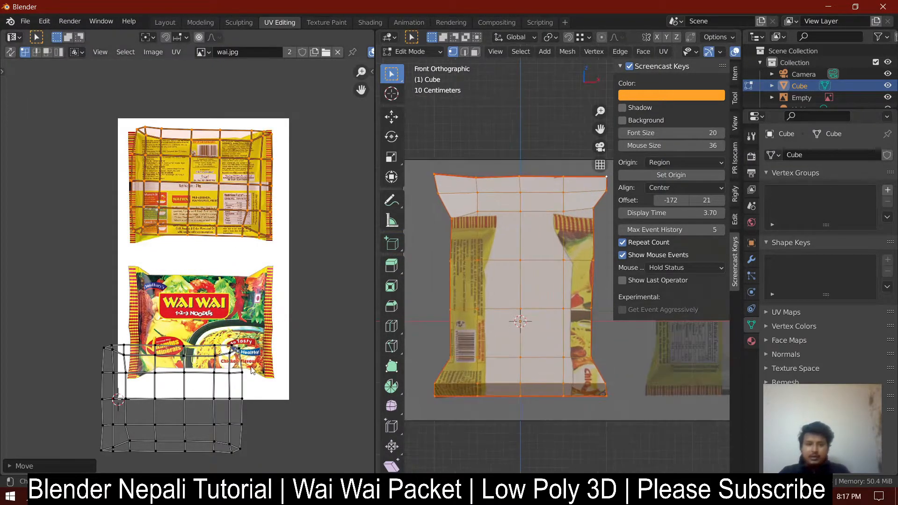
Step: Move the remaining lower UV island onto the front artwork and inspect the textured packet without the sidebar
key("alt+a")
key("l")
middle_click_drag(142, 384, 151, 338)
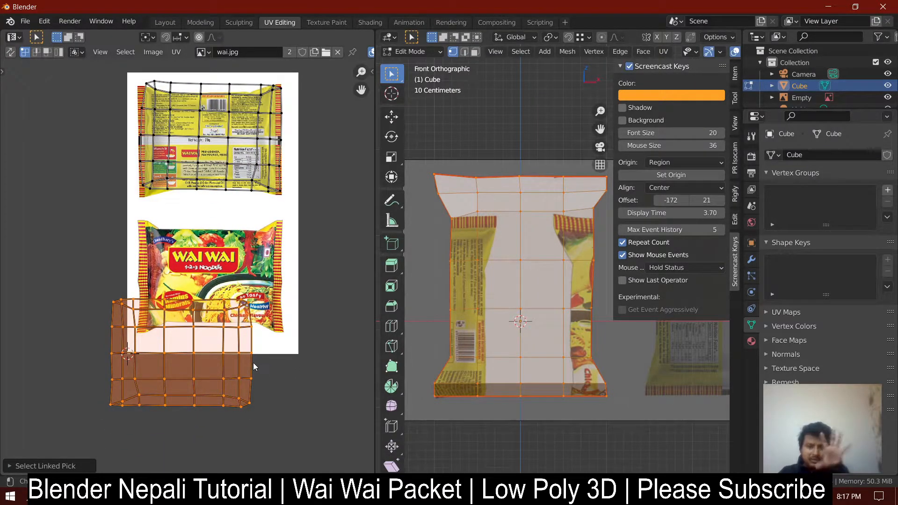
key("n")
middle_click_drag(255, 253, 245, 245)
key("g")
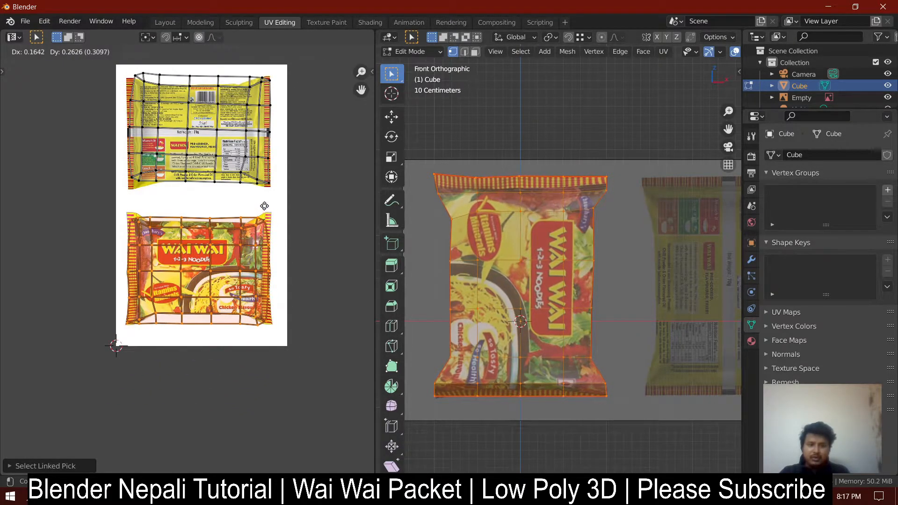
left_click(265, 206)
middle_click_drag(497, 200, 515, 186, "shift")
middle_click_drag(519, 251, 557, 252)
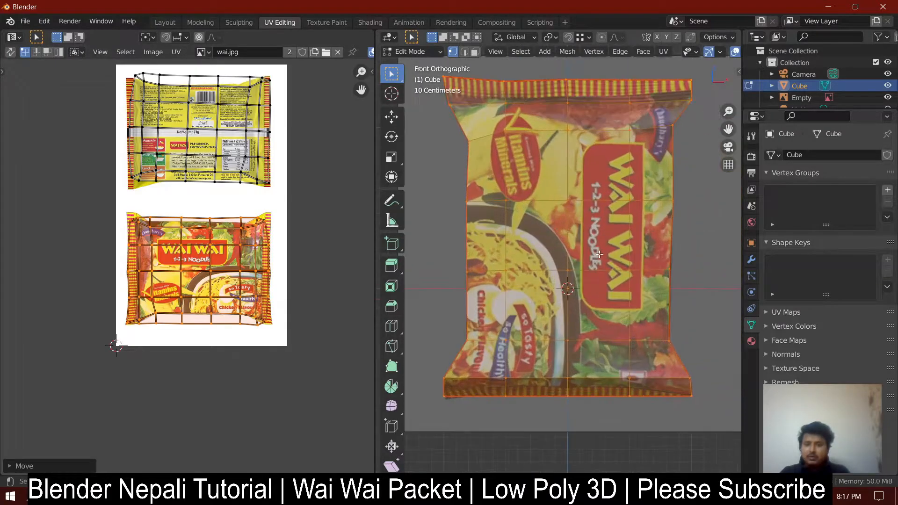
key("Tab")
middle_click_drag(644, 245, 564, 239)
key("Tab")
Step: Fit the outline UV vertices at the front artwork's upper right to the crimp corner and the notch beside it
scroll(358, 237, "up", 8)
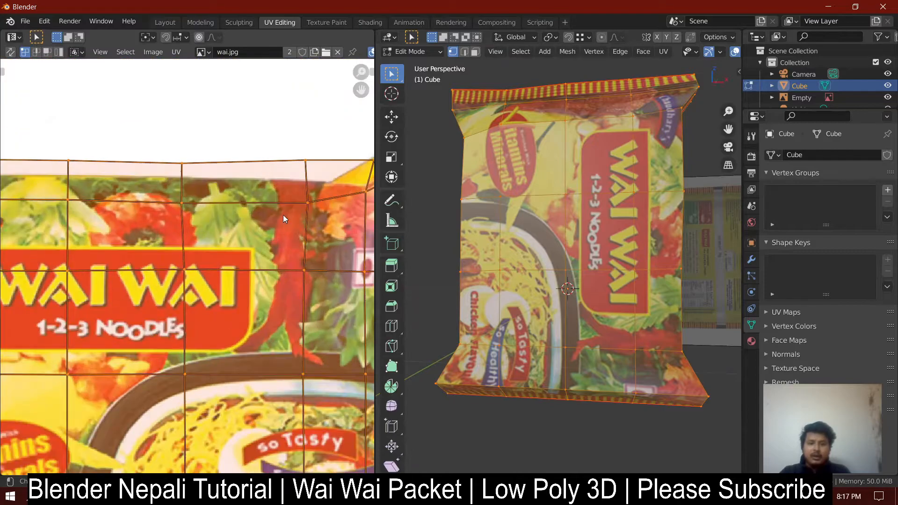
left_click_drag(333, 175, 330, 174)
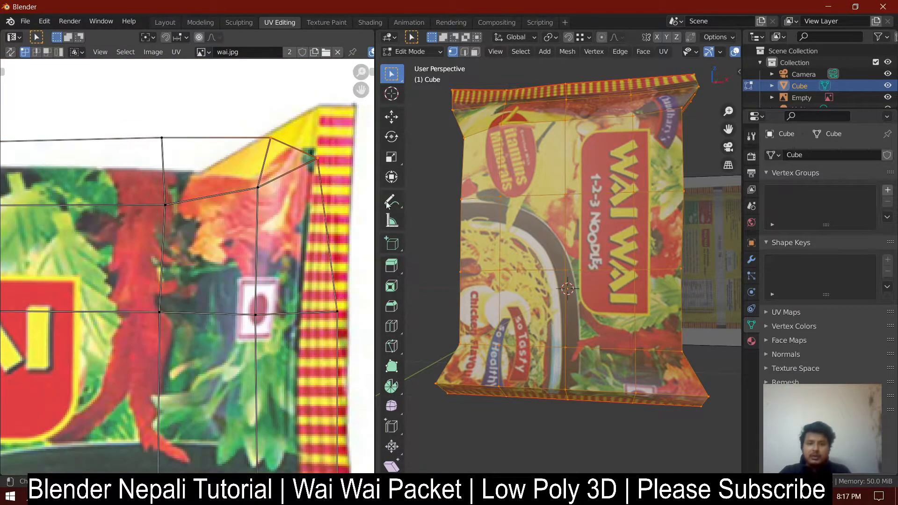
key("g")
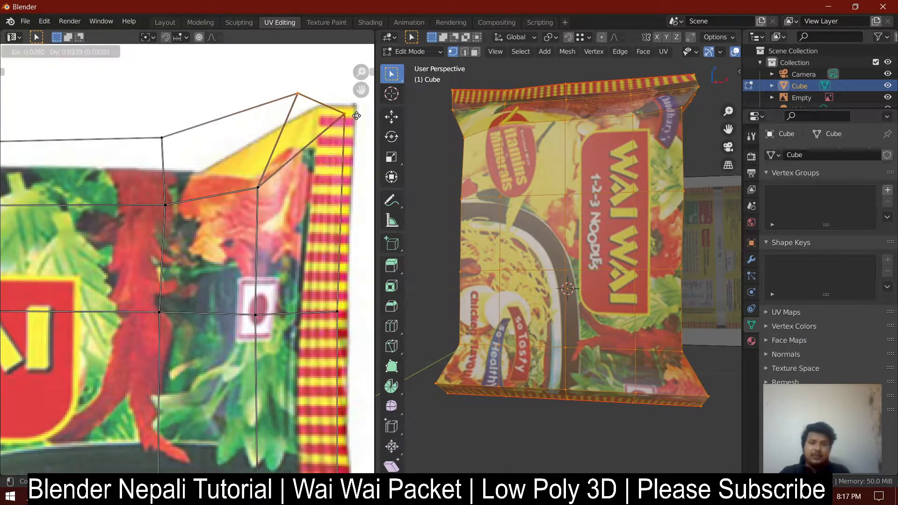
left_click(313, 94)
key("g")
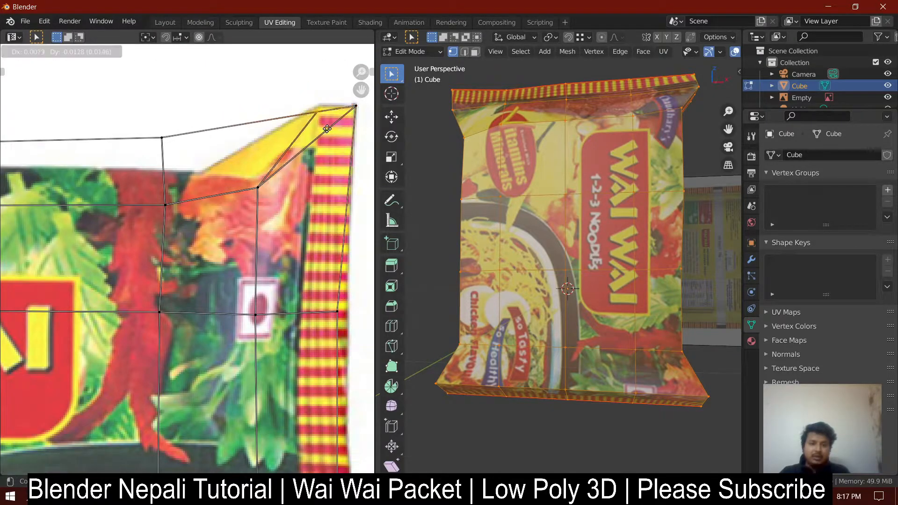
left_click(319, 120)
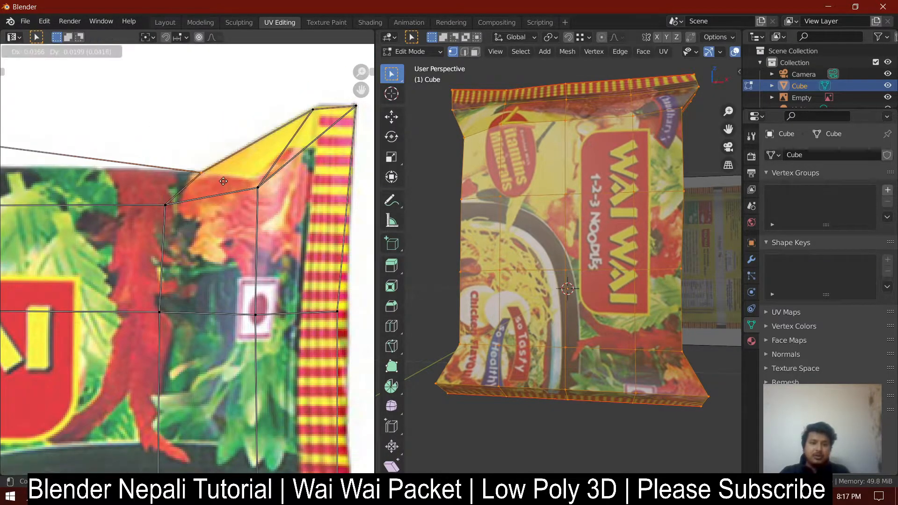
key("g")
scroll(327, 233, "down", 2)
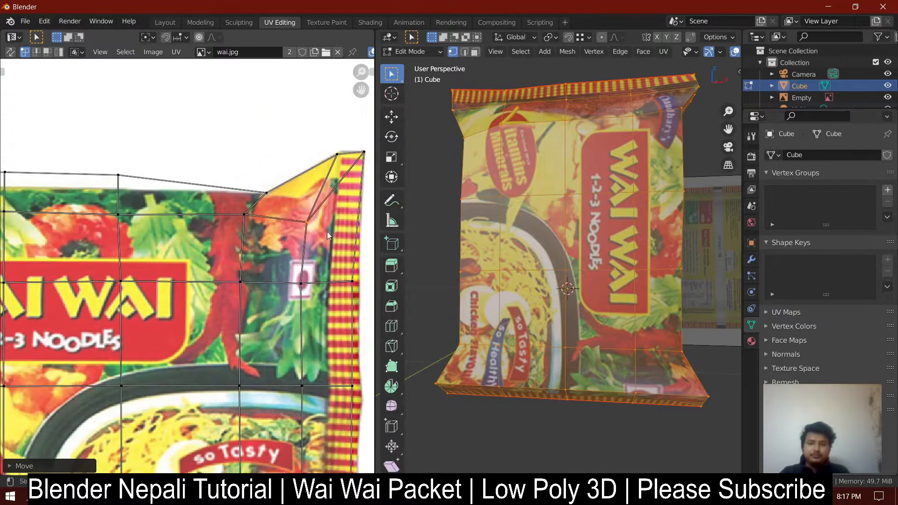
Step: Place the outline UV vertex above the second WAI on the artwork's upper edge and lower the two vertices beneath it
key("g")
left_click(168, 109)
left_click(125, 222)
key("g")
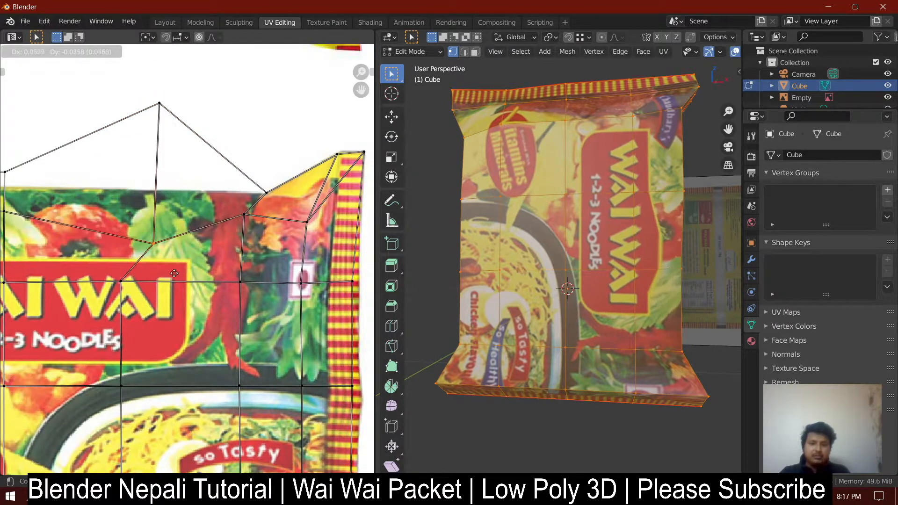
left_click(141, 270)
left_click(120, 282)
key("g")
left_click(135, 334)
key("g")
left_click(130, 263)
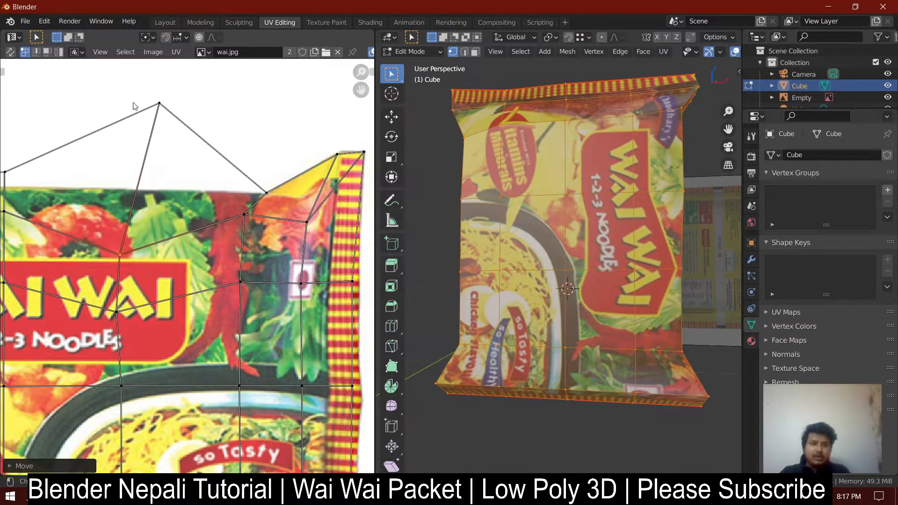
key("g")
left_click(151, 223)
scroll(145, 224, "down", 2)
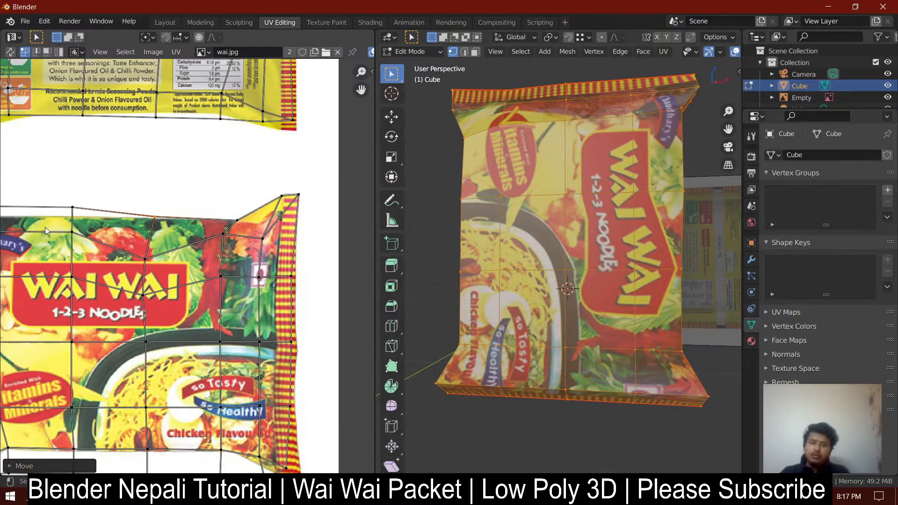
Step: Lower the inner UV vertex above the WAI WAI logo and bring the nearby outline vertices down to the artwork's upper edge
middle_click_drag(45, 229, 210, 225)
scroll(220, 222, "up", 1)
left_click(261, 234)
key("g")
left_click(265, 260)
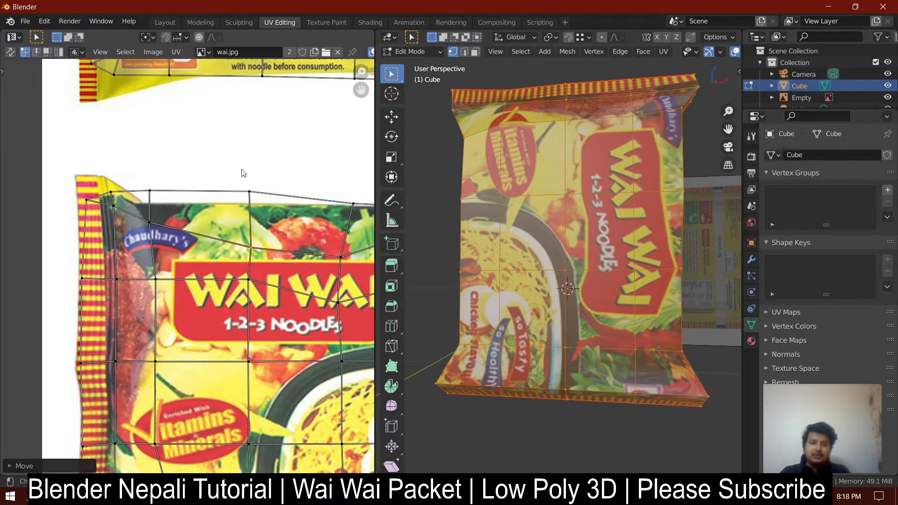
key("g")
left_click(265, 234)
left_click(149, 190)
key("g")
left_click(154, 209)
Step: Fit the UV vertices at the front artwork's upper left to the outer corner and inner edge of the striped crimp
left_click(111, 192)
key("g")
left_click(106, 180)
left_click(85, 201)
key("g")
left_click(73, 180)
left_click(113, 206)
key("g")
left_click(108, 204)
Step: Fit the lower-left crimp corner vertex to the front artwork and raise the neighbouring UV column's two lowest vertices toward its edge
scroll(145, 305, "down", 2)
middle_click_drag(171, 447, 142, 313)
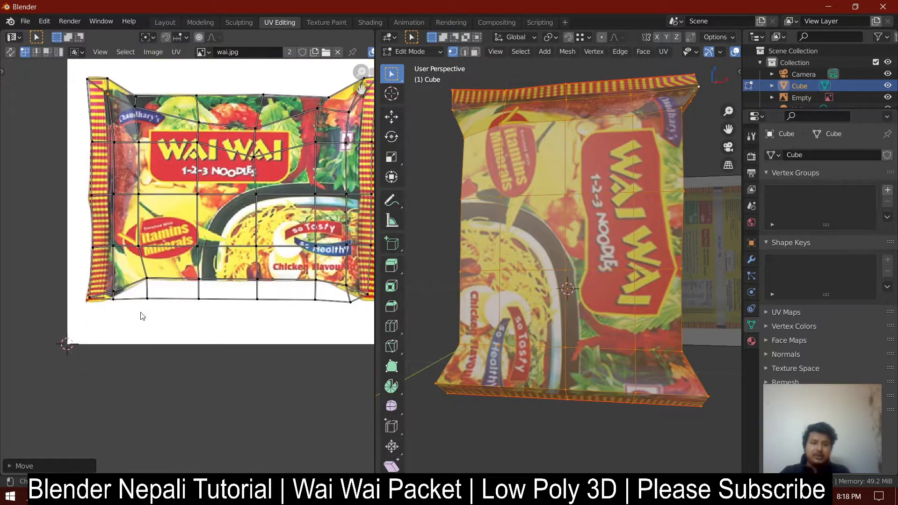
scroll(143, 314, "up", 2)
left_click(36, 320)
key("g")
left_click(30, 321)
key("g")
left_click(128, 277)
left_click(131, 322)
key("g")
left_click(128, 292)
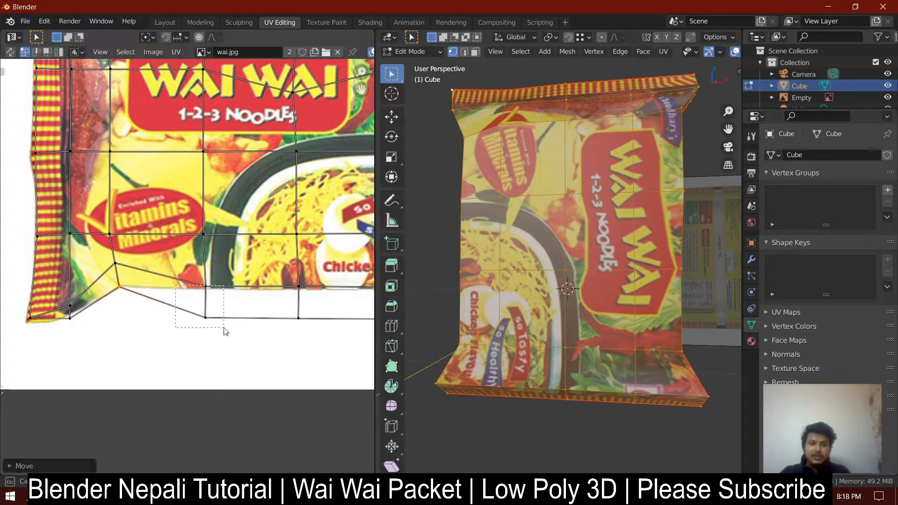
Step: Raise the next column's inner UV vertex and bring its outline vertex up to the front artwork's lower edge
left_click_drag(192, 268, 221, 300)
key("g")
left_click(221, 262)
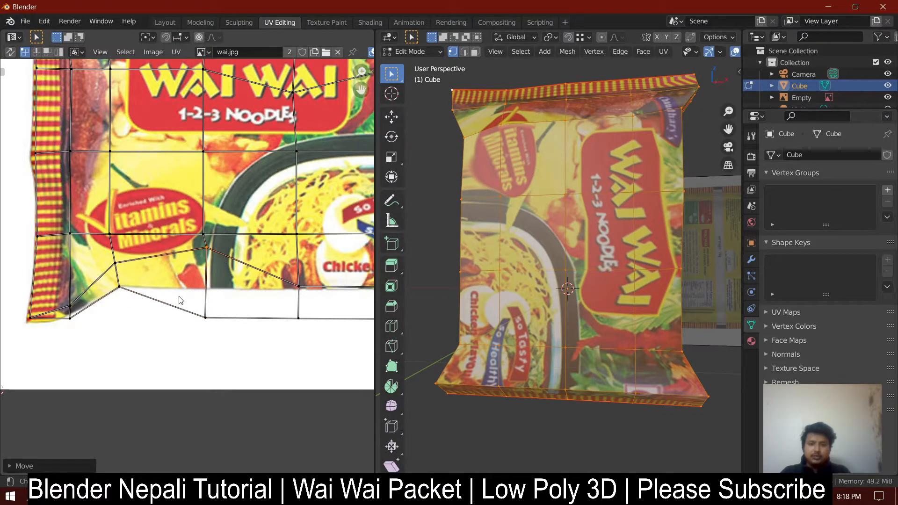
left_click(210, 295)
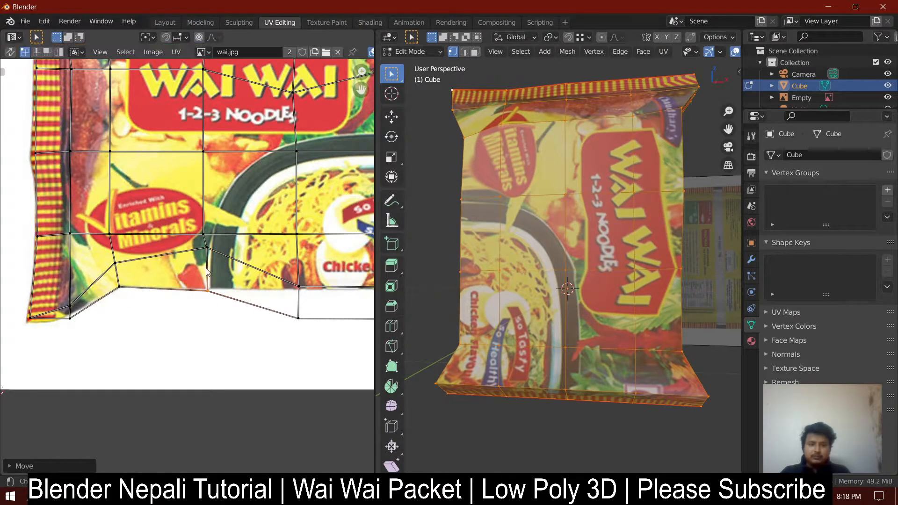
Step: Raise the UV vertex beside the Vitamins & Minerals badge and shift the vertex below it slightly left
left_click(207, 236)
key("g")
left_click(211, 208)
left_click_drag(195, 233, 224, 256)
key("g")
left_click(216, 257)
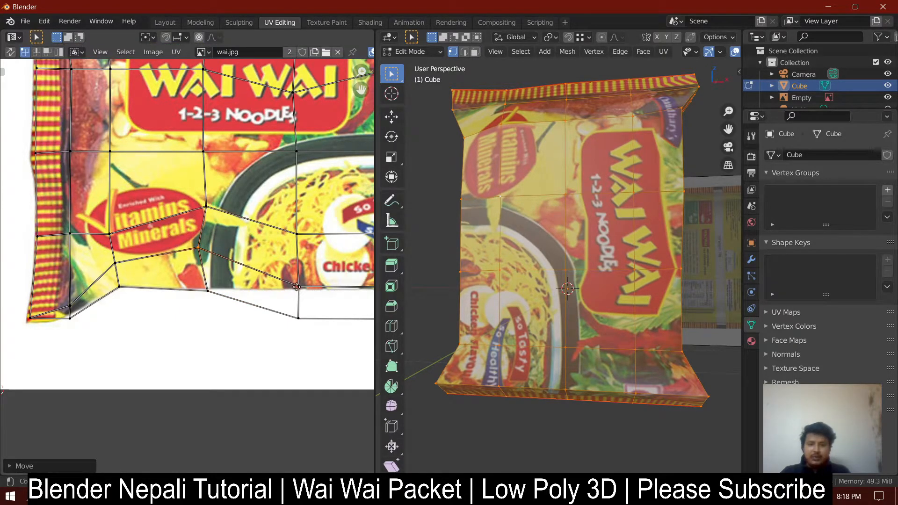
Step: Raise the two inner UV vertices in the column through the noodle bowl and bring its outline vertex to the front artwork's lower edge
key("g")
left_click(308, 293)
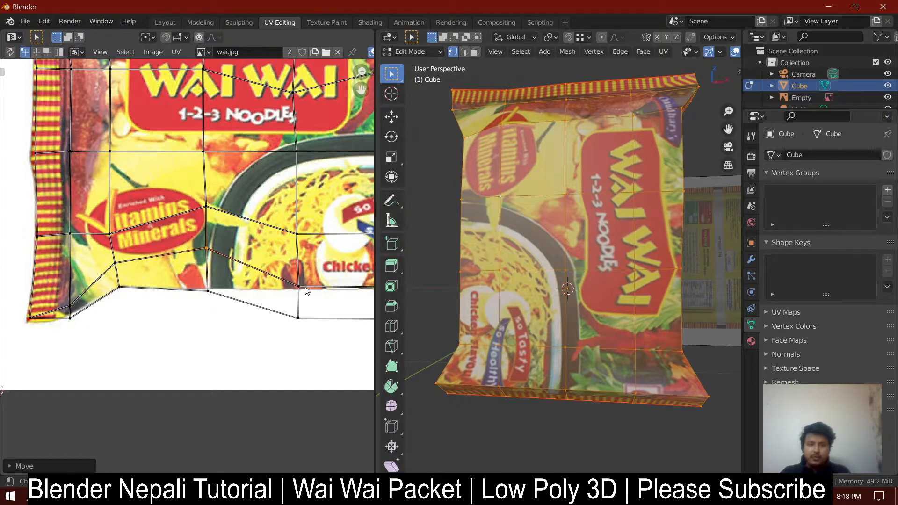
key("g")
left_click(302, 269)
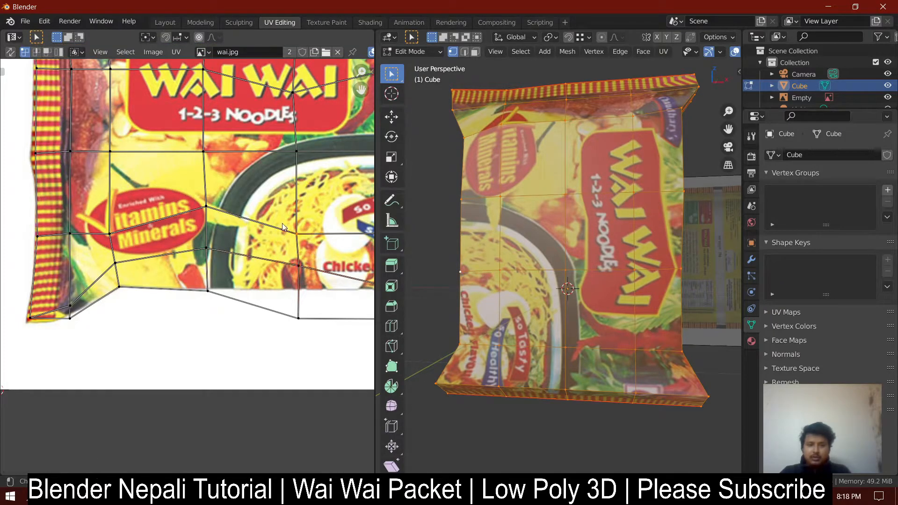
key("g")
left_click(294, 192)
left_click(305, 321)
key("g")
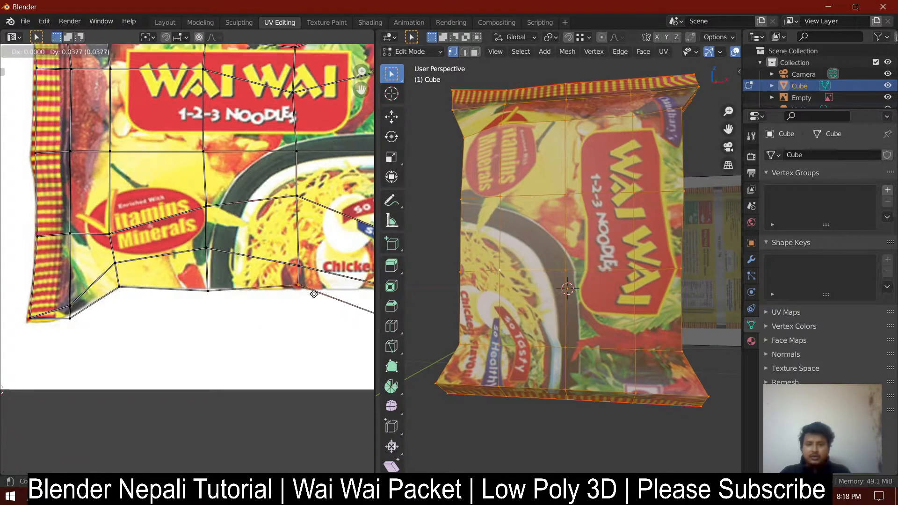
left_click(318, 297)
Step: Raise the lowest inner UV vertex in the column near the Chicken Flavoured text and move its outline vertex up to the artwork's edge
middle_click_drag(370, 260, 261, 256)
left_click_drag(288, 294, 288, 294)
key("g")
left_click(287, 272)
left_click_drag(299, 331, 299, 332)
key("g")
left_click(294, 296)
Step: Fit the front island's lower-right UV corner to the striped crimp's outer corner and the neighbouring outline vertex to its inner edge
scroll(295, 294, "down", 2)
middle_click_drag(303, 196, 303, 209)
scroll(288, 294, "up", 4)
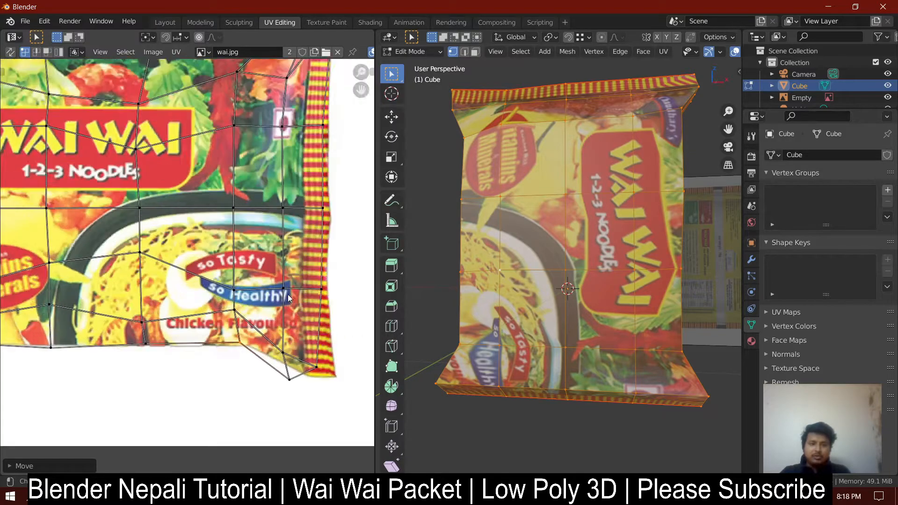
key("g")
left_click(333, 367)
left_click_drag(271, 381, 270, 381)
key("g")
left_click(283, 374)
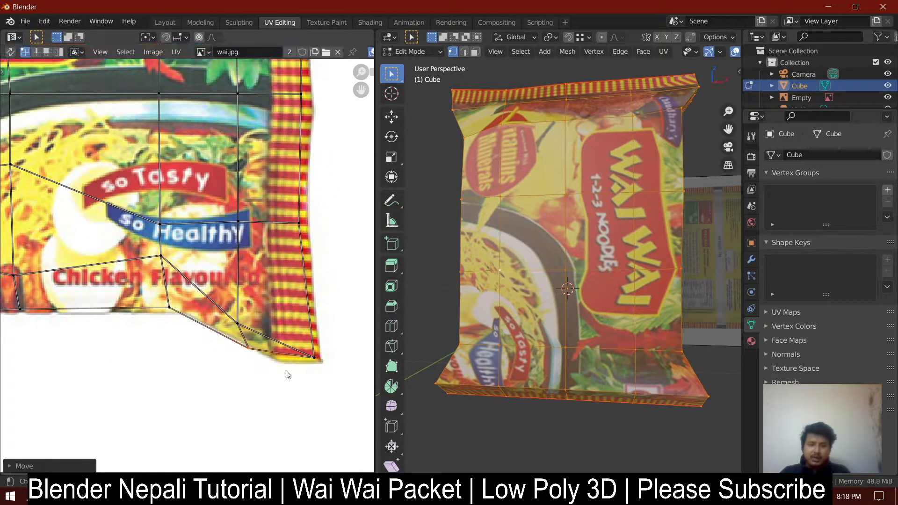
key("g")
left_click(284, 360)
Step: Move the inner UV vertex beside the lower-right crimp upward and adjust the next outline vertex along the front artwork's lower edge
left_click(241, 323)
key("g")
left_click(263, 300)
left_click(169, 309)
key("g")
left_click(177, 317)
Step: Apply smooth shading to the packet in Object Mode and return to editing its mesh from the back side
scroll(185, 286, "down", 3)
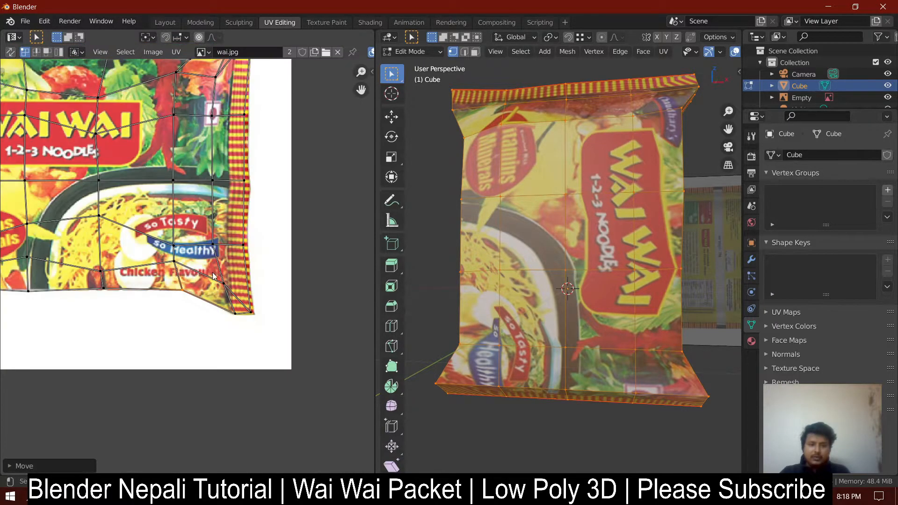
middle_click_drag(212, 277, 245, 347)
scroll(241, 276, "down", 3)
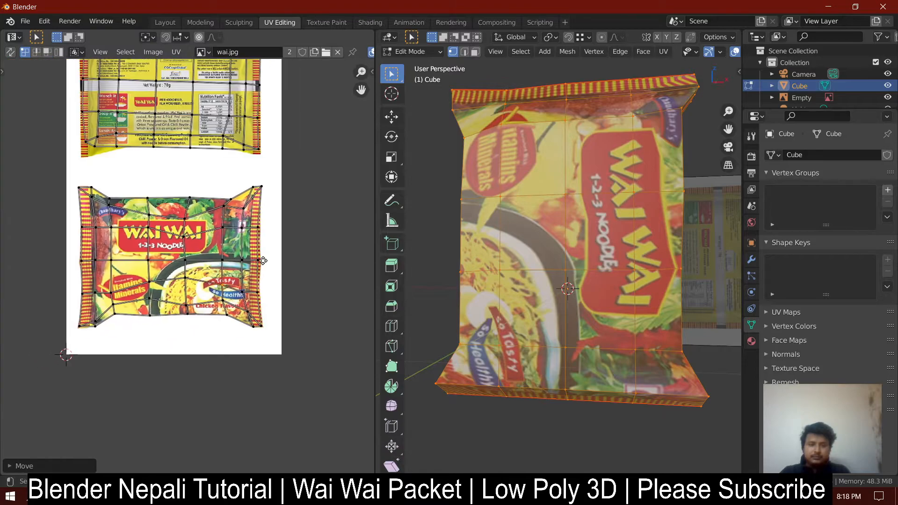
middle_click_drag(538, 327, 643, 332)
key("Tab")
middle_click_drag(546, 341, 569, 234)
right_click(591, 159)
left_click(582, 158)
middle_click_drag(534, 207, 625, 213)
scroll(254, 186, "down", 2)
key("Tab")
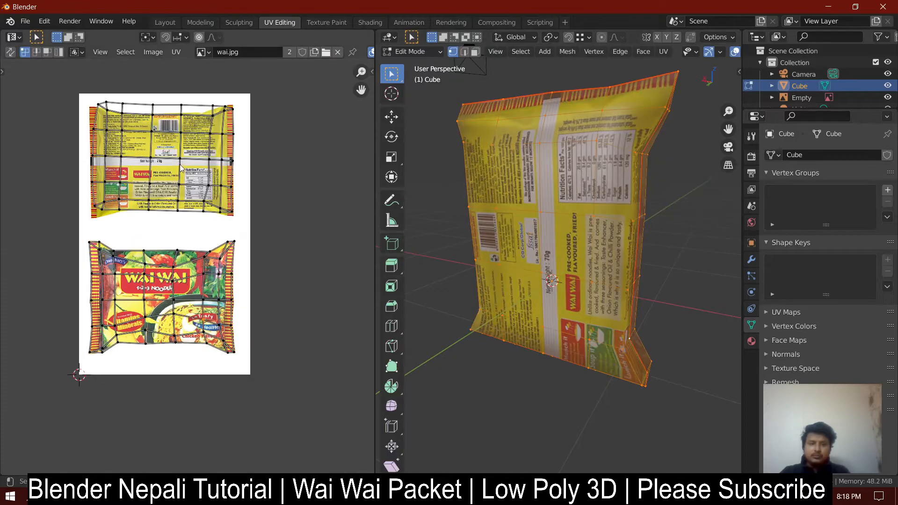
Step: Move the whole back UV island into alignment with the yellow back artwork
scroll(302, 204, "up", 3)
key("g")
left_click(299, 203)
middle_click_drag(468, 219, 512, 173)
scroll(181, 191, "up", 1)
middle_click_drag(181, 191, 208, 239)
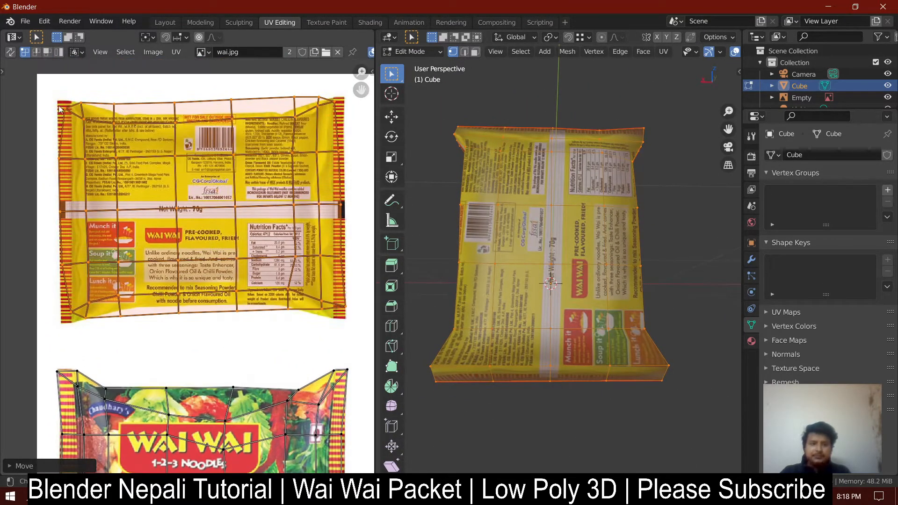
Step: Fit the back island's upper-left UV corner to the crimp's outer corner and adjust the outline vertex beside it
middle_click_drag(68, 122, 113, 167)
scroll(112, 167, "up", 1)
left_click_drag(117, 156, 122, 158)
scroll(124, 161, "up", 4)
middle_click_drag(63, 90, 153, 242)
key("g")
left_click(120, 203)
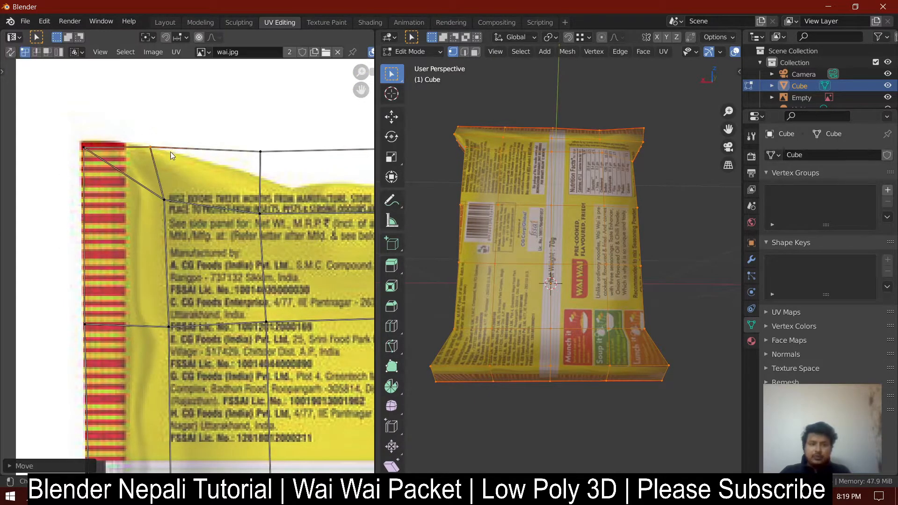
key("g")
left_click(169, 147)
Step: Lower the back island's next inner UV vertex into the manufacturer text and bring the outline vertex above it to the artwork's upper edge
key("g")
left_click(278, 279)
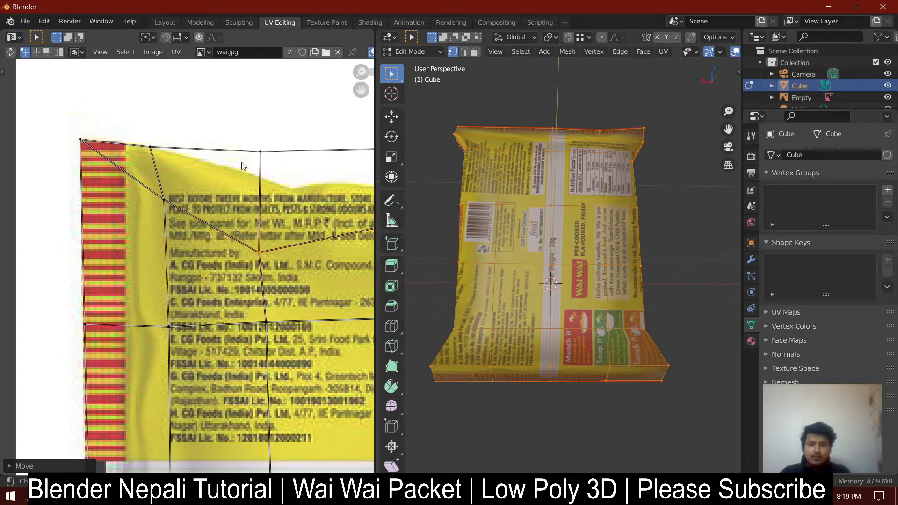
key("g")
left_click(284, 208)
Step: Lower the two topmost UV vertices in the column just before the NOT FOR SALE label to fit the back artwork's upper edge
scroll(282, 212, "up", 4)
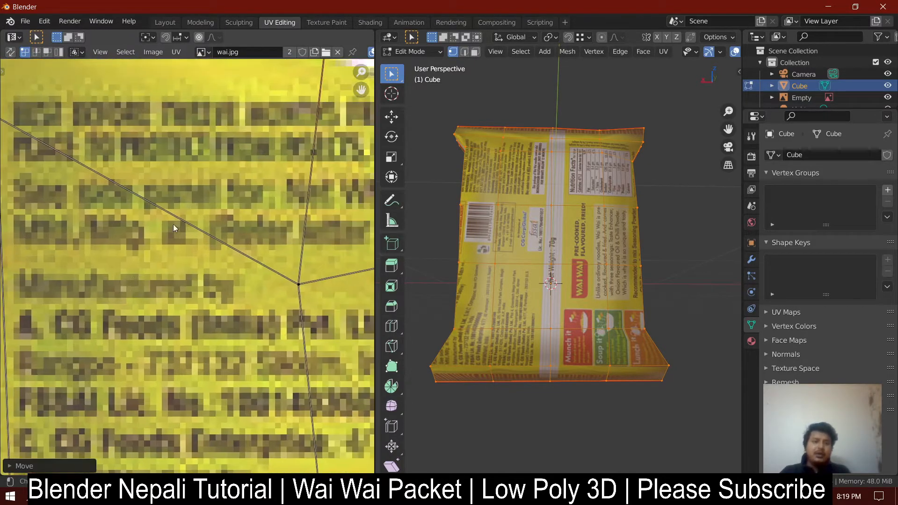
scroll(116, 240, "down", 4)
middle_click_drag(282, 269, 117, 277)
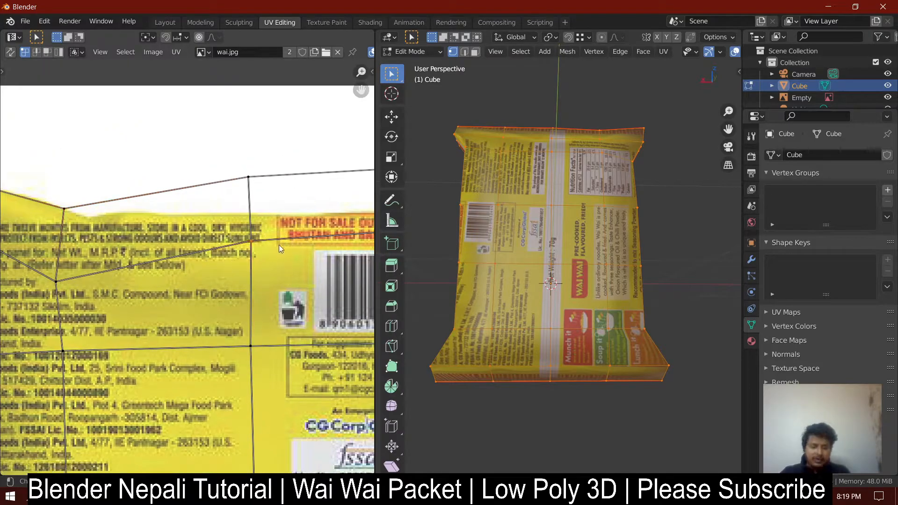
key("g")
left_click(279, 302)
left_click_drag(217, 143, 271, 194)
key("g")
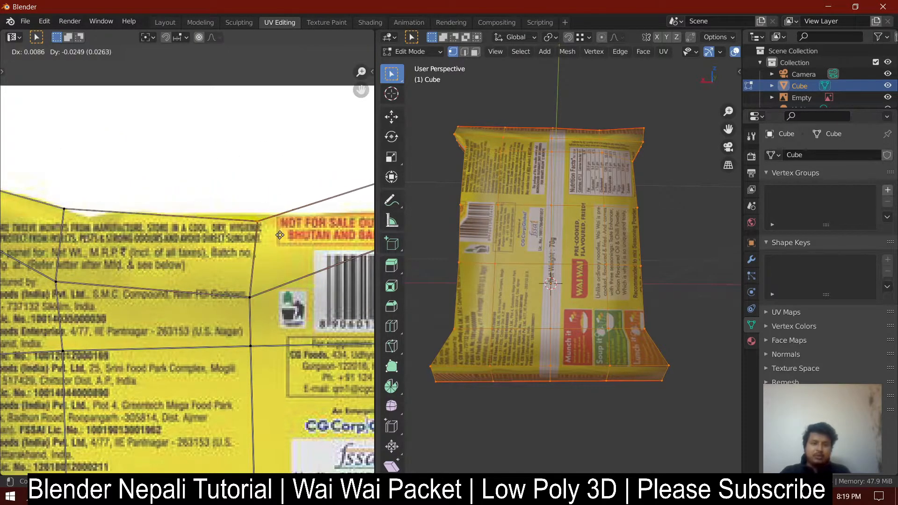
left_click(275, 222)
Step: Lower the barcode column's inner UV vertex and bring its outline vertex to the artwork's upper edge at the NOT FOR SALE label's end
scroll(278, 234, "down", 2)
middle_click_drag(279, 239, 211, 223)
left_click_drag(288, 236, 291, 240)
key("g")
left_click(294, 277)
key("g")
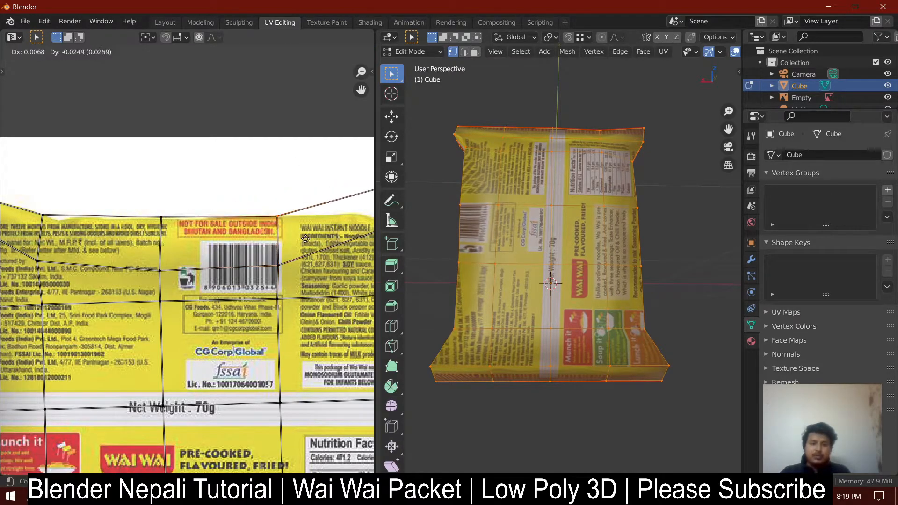
left_click(304, 240)
Step: Adjust the inner and outline UV vertices in the ingredients-text column to follow the back artwork's upper edge
scroll(304, 239, "down", 2)
middle_click_drag(304, 240, 169, 229)
scroll(170, 228, "up", 1)
key("g")
left_click(248, 268)
left_click_drag(261, 216, 261, 217)
key("g")
left_click(274, 222)
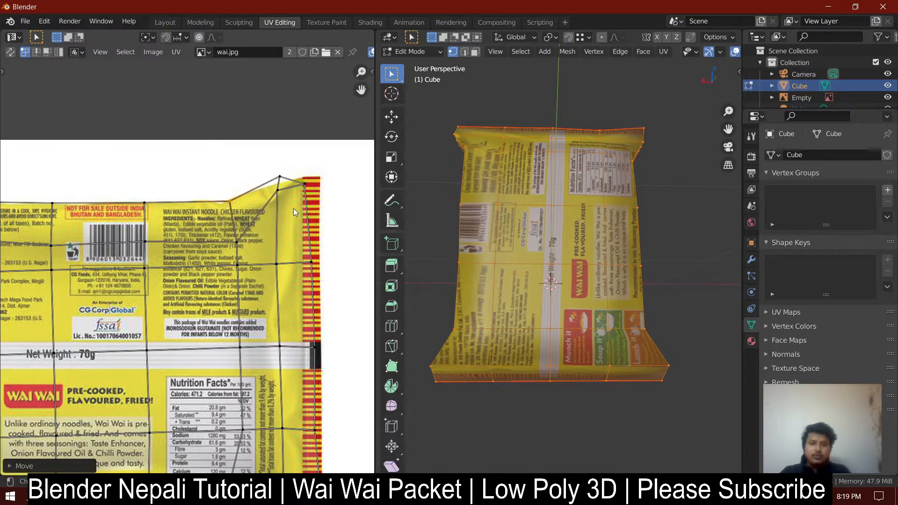
Step: Lower the inner UV vertex beside the back artwork's upper-right crimp and fit the two outline vertices to the crimp's corner area
key("g")
left_click(280, 229)
left_click_drag(289, 195, 291, 199)
key("g")
left_click(292, 206)
left_click(311, 186)
key("g")
left_click(326, 183)
left_click(297, 206)
Step: Move the back island's lower-right UV corner down to the crimp's outer corner and lower the neighbouring outline vertex to the artwork's edge
scroll(296, 209, "down", 5)
scroll(261, 218, "up", 5)
scroll(290, 236, "up", 2)
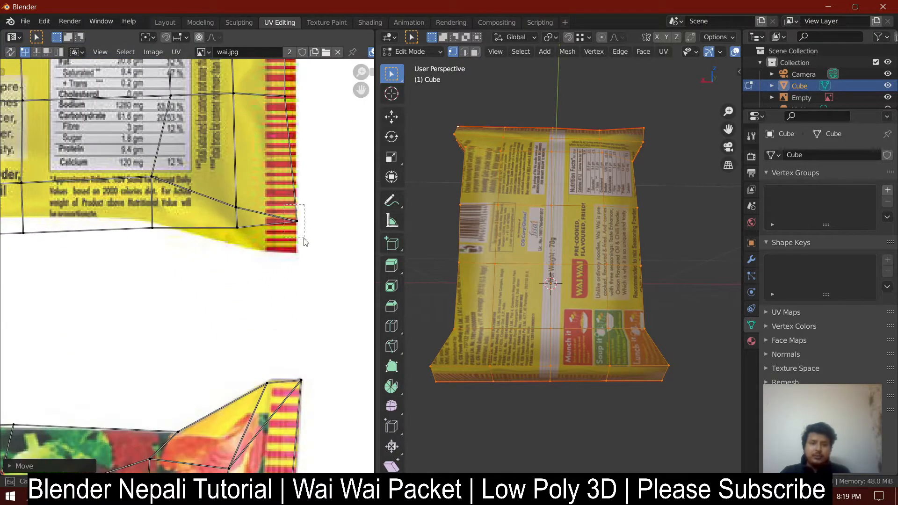
left_click_drag(304, 241, 305, 241)
key("g")
left_click(301, 268)
left_click_drag(226, 218, 242, 246)
key("g")
left_click(241, 255)
Step: Raise the two outline UV vertices around the Nutrition Facts table to the back artwork's lower edge
left_click_drag(172, 255, 173, 254)
key("g")
left_click(169, 238)
middle_click_drag(211, 252, 360, 286)
left_click_drag(159, 242, 187, 282)
key("g")
left_click(184, 269)
Step: Raise the outline UV vertices below the Seasoning Powder text and beside the Lunch it panel to the back artwork's lower edge
scroll(184, 276, "down", 1)
middle_click_drag(184, 276, 309, 275)
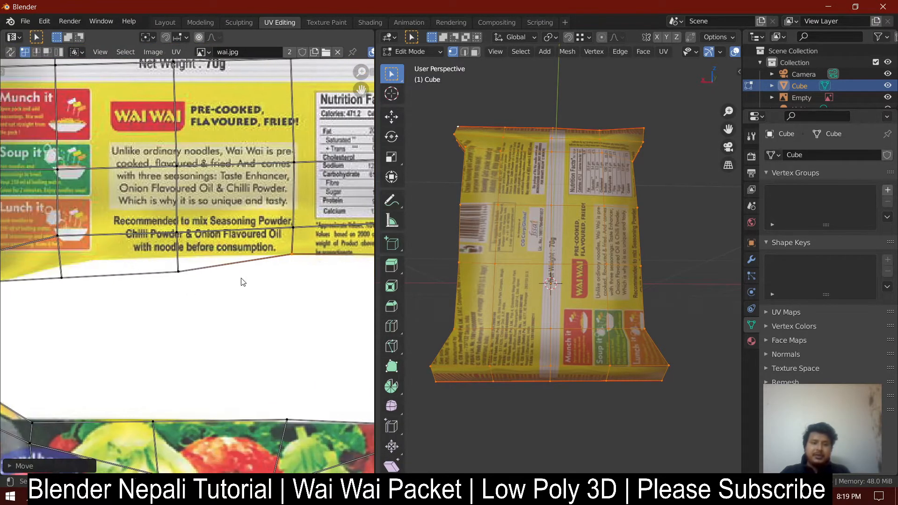
scroll(186, 269, "up", 2)
left_click_drag(165, 245, 209, 306)
key("g")
left_click(206, 267)
scroll(211, 278, "down", 2)
middle_click_drag(218, 296, 344, 295)
left_click_drag(185, 257, 212, 291)
key("g")
left_click(210, 260)
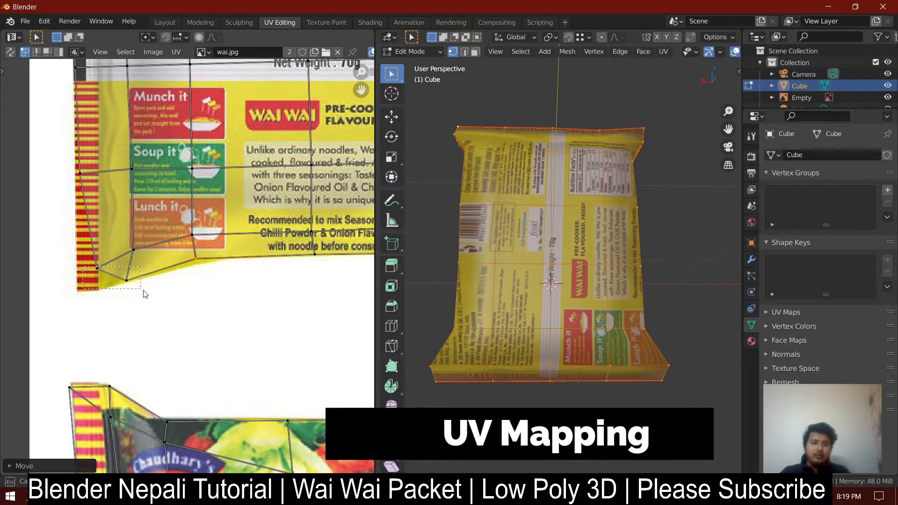
Step: Shift the back island's two lower-left UV vertices onto the striped crimp and place the outline vertex at its bottom outer corner
key("g")
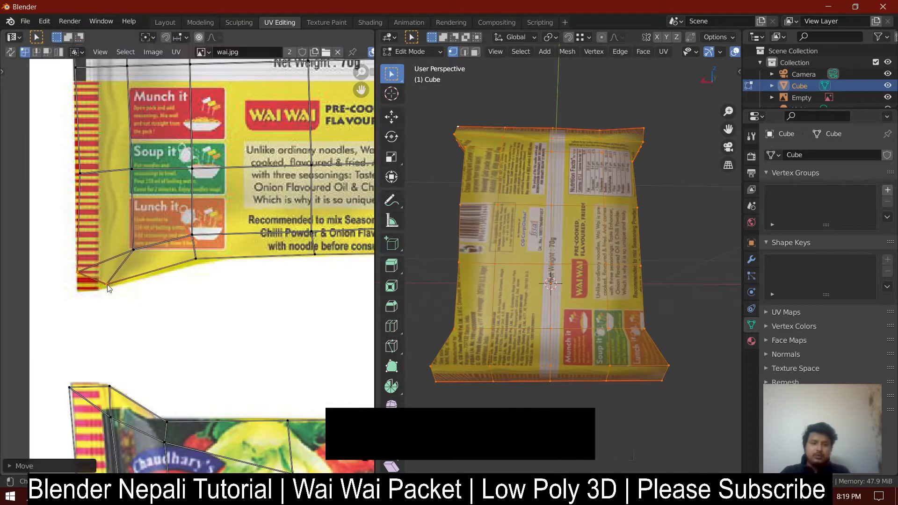
left_click(89, 293)
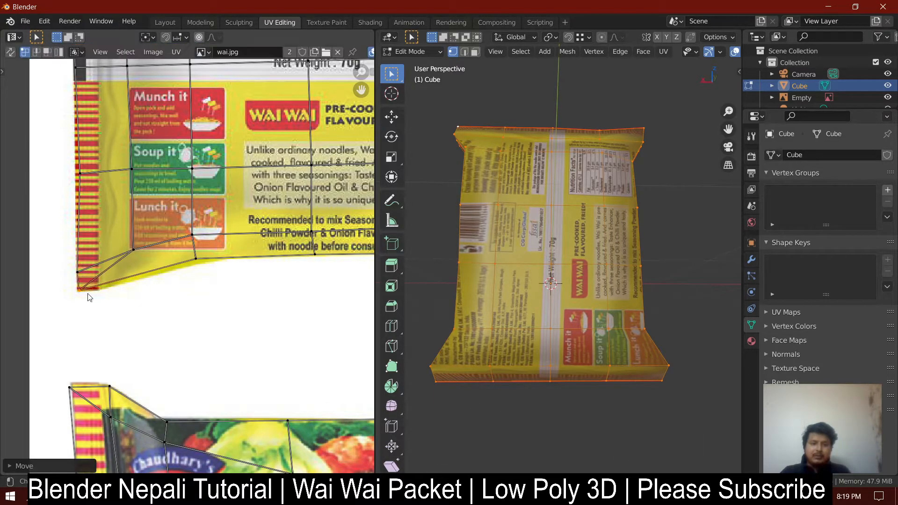
scroll(185, 268, "down", 3)
scroll(173, 304, "up", 2)
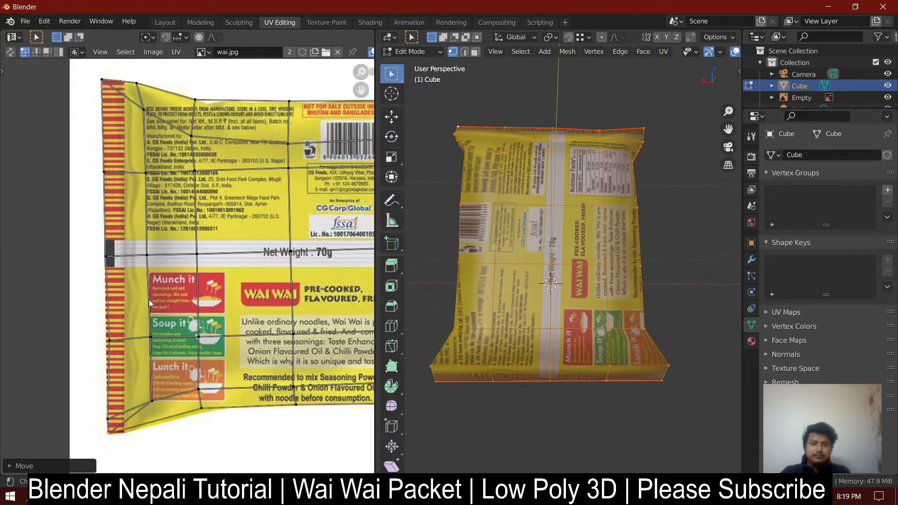
Step: Nudge the back island's left outline UV vertex beside the Soup it panel to fit the crimp's outer edge
left_click_drag(113, 335, 121, 340)
key("g")
left_click(114, 340)
key("g")
left_click(118, 337)
Step: Return to Object Mode, switch to the Layout workspace and set the solid viewport shading colour to Texture
scroll(156, 165, "down", 4)
middle_click_drag(297, 258, 159, 253)
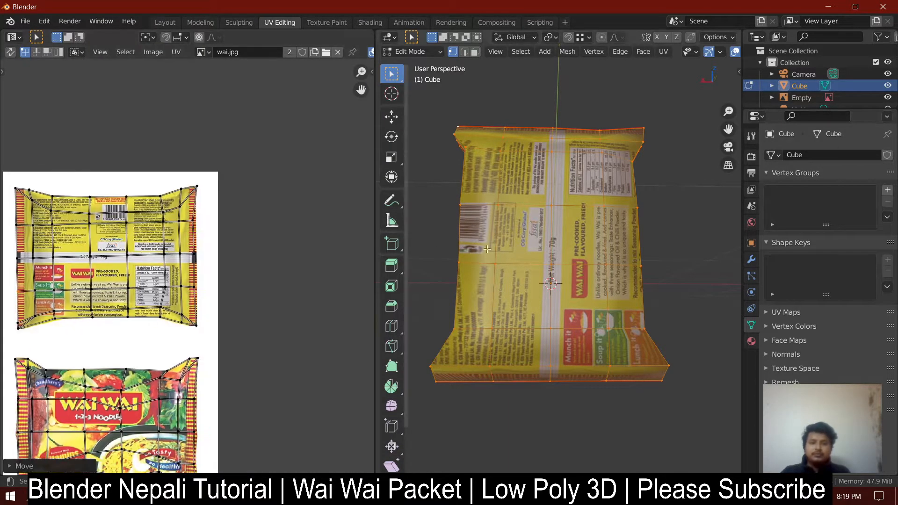
key("Tab")
middle_click_drag(520, 276, 468, 262)
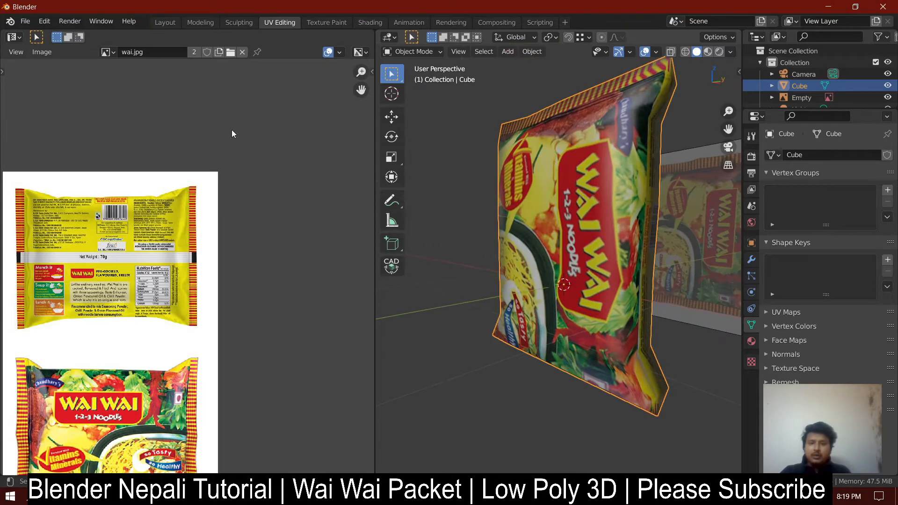
left_click(164, 23)
middle_click_drag(264, 235, 510, 172)
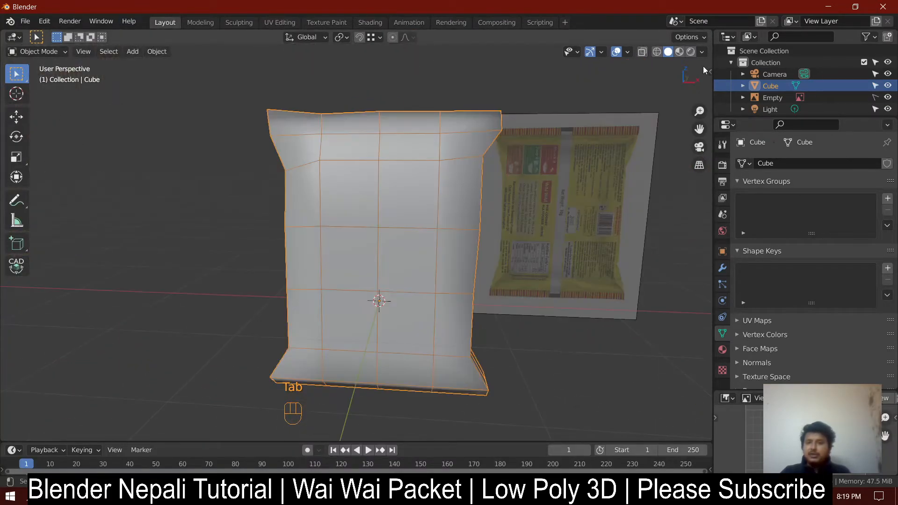
left_click(702, 51)
left_click(743, 203)
Step: Scale the packet's selected middle edge by 1.663 along global Y with smooth proportional editing at size 1.210
middle_click_drag(538, 262, 373, 262)
key("Tab")
key("1")
scroll(382, 199, "up", 3)
scroll(375, 162, "down", 3)
middle_click_drag(375, 162, 423, 287)
key("s")
key("y")
right_click(453, 142)
key("s")
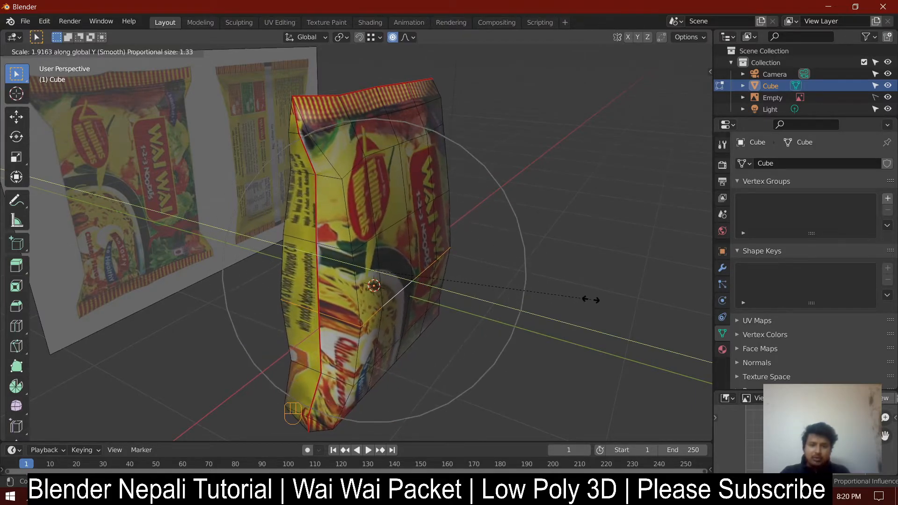
left_click(564, 291)
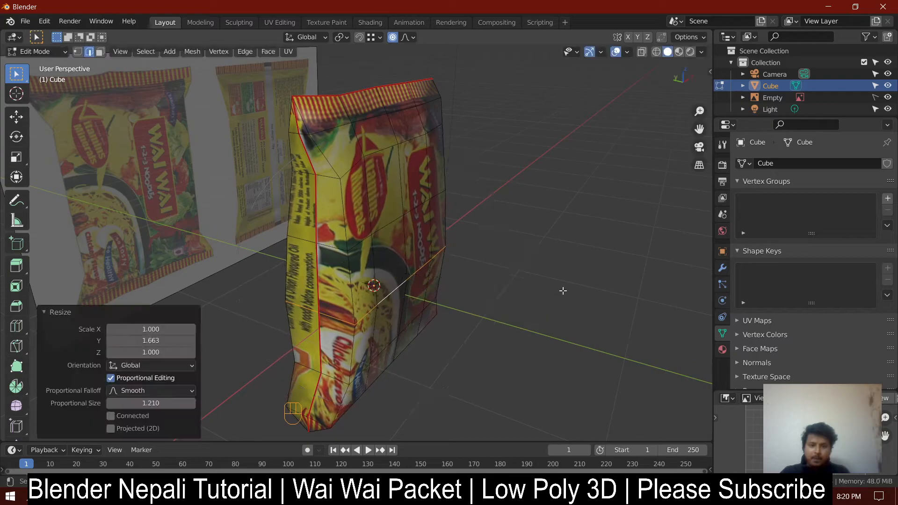
Step: Select the packet's entire mesh and scale it down along global Y to reduce its thickness
key("Tab")
middle_click_drag(409, 307, 280, 291)
left_click(115, 289)
middle_click_drag(115, 289, 493, 315)
key("Tab")
key("a")
key("s")
key("y")
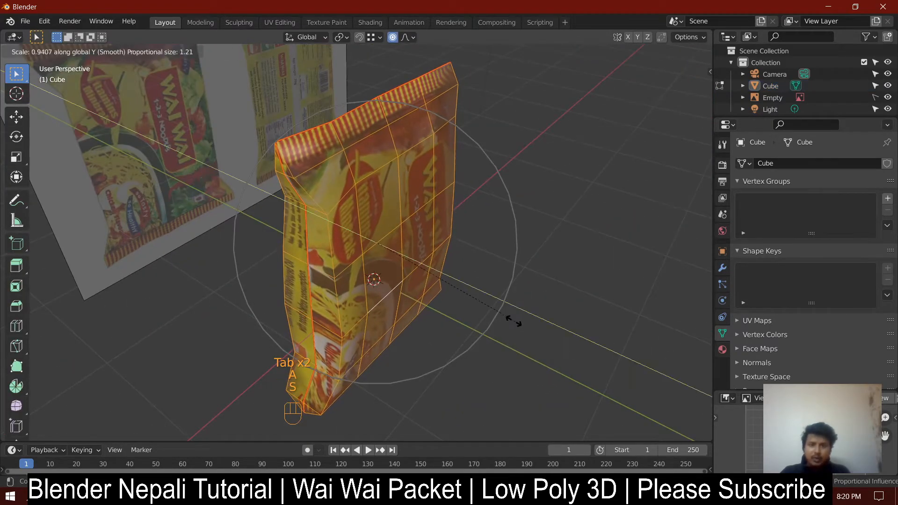
left_click(460, 297)
Step: Turn off proportional editing and vertex-slide the front face's upper-left inner vertex along its edge by a factor of 0.030
key("Tab")
middle_click_drag(363, 281, 328, 243)
key("Tab")
middle_click_drag(349, 210, 406, 226)
key("1")
left_click(354, 204)
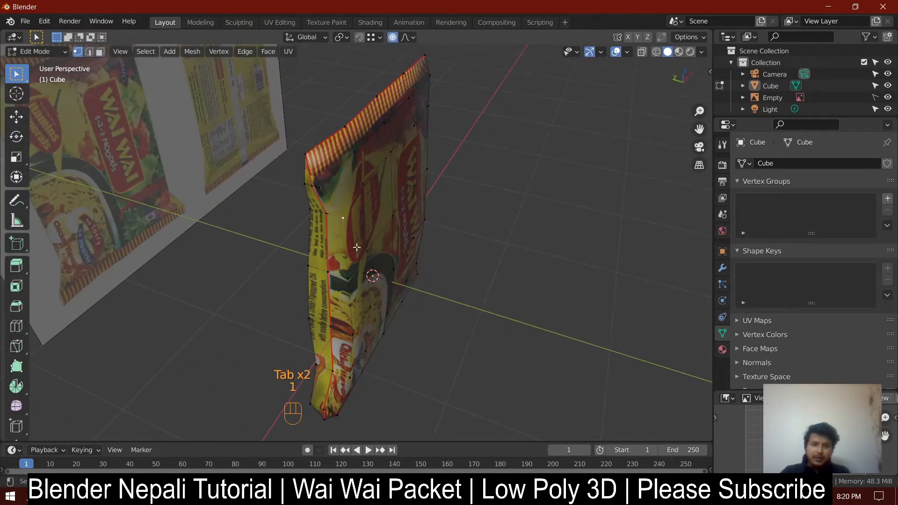
middle_click_drag(366, 248, 346, 236)
key("g")
key("g")
left_click(339, 231)
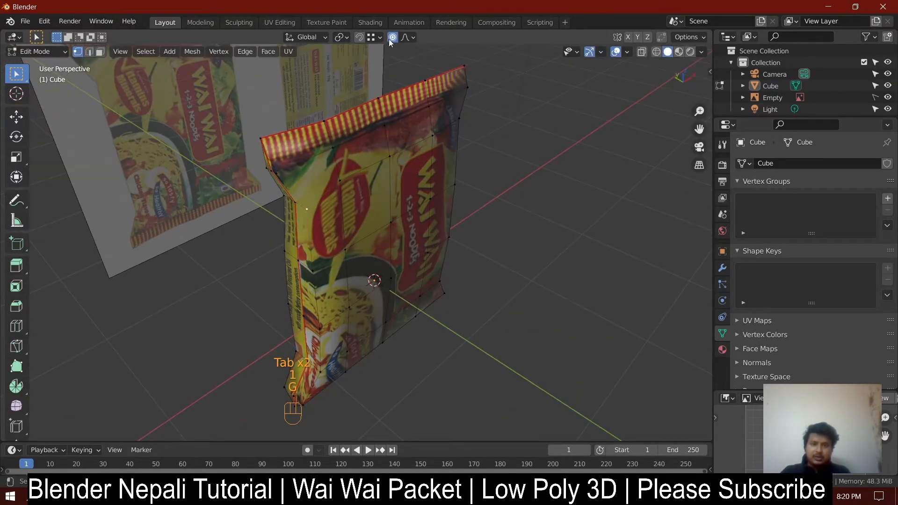
key("g")
key("g")
left_click(352, 236)
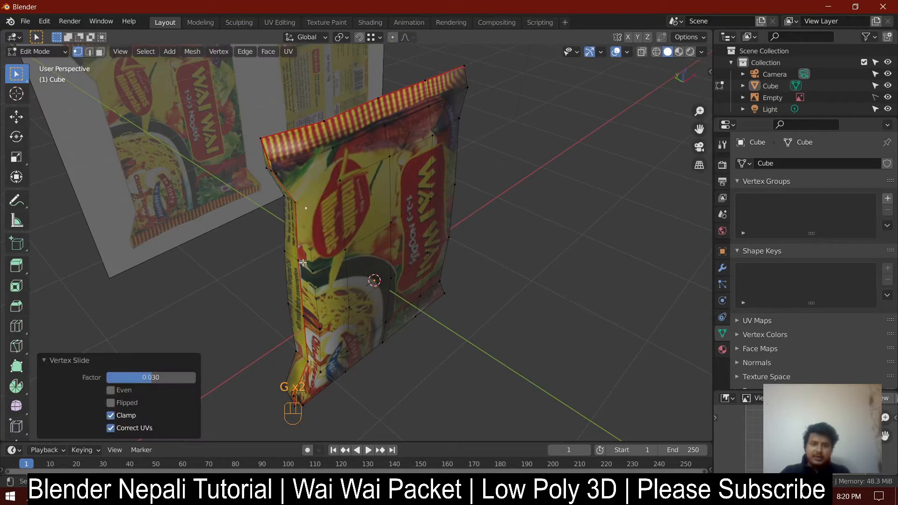
Step: Move the front face's lower-left corner vertex along global X to adjust the packet's side outline
left_click_drag(352, 236, 307, 254, "alt")
left_click(300, 200)
left_click(313, 368, "ctrl")
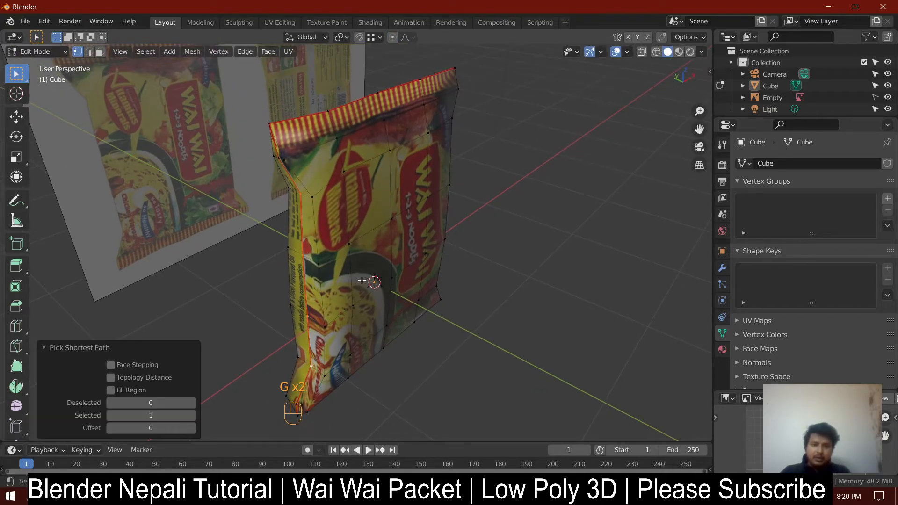
key("g")
key("x")
key("shift")
left_click(334, 298)
Step: Move the front face's lower-right corner vertex along global X and return to Object Mode
middle_click_drag(334, 297, 398, 358)
left_click(370, 401, "ctrl")
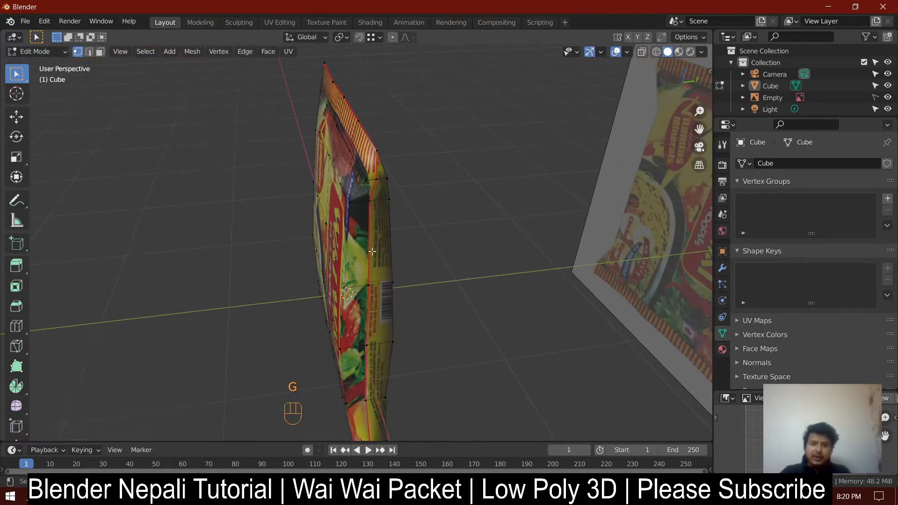
left_click(375, 253, "ctrl")
middle_click_drag(374, 254, 403, 296)
left_click(407, 202)
left_click(393, 377, "ctrl")
key("g")
key("x")
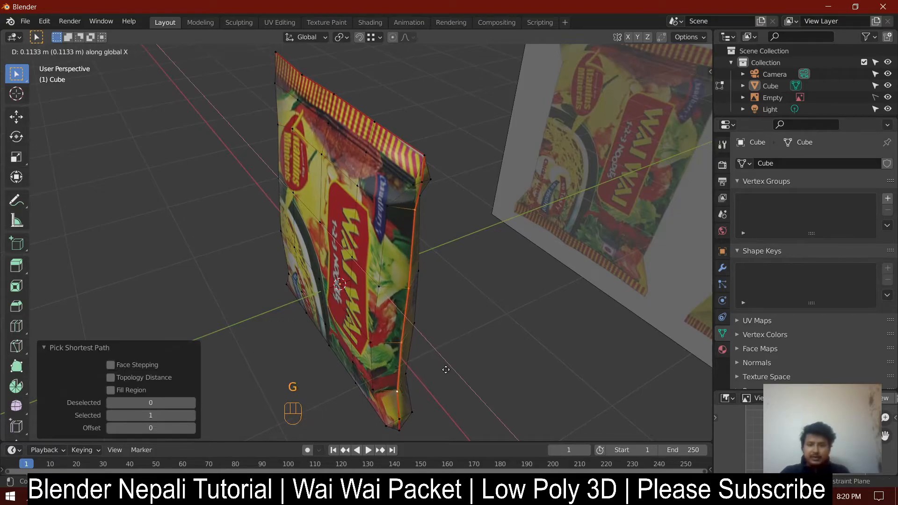
left_click(437, 362)
key("Tab")
Step: Vertex-slide the front face's lower vertex near the So Healthy banner along its edge, finishing in Object Mode
middle_click_drag(186, 280, 367, 243)
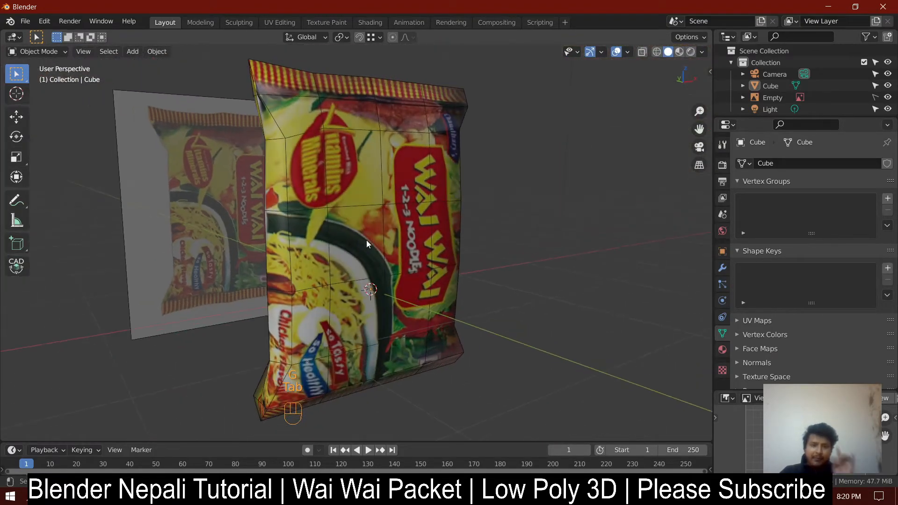
middle_click_drag(369, 386, 376, 386)
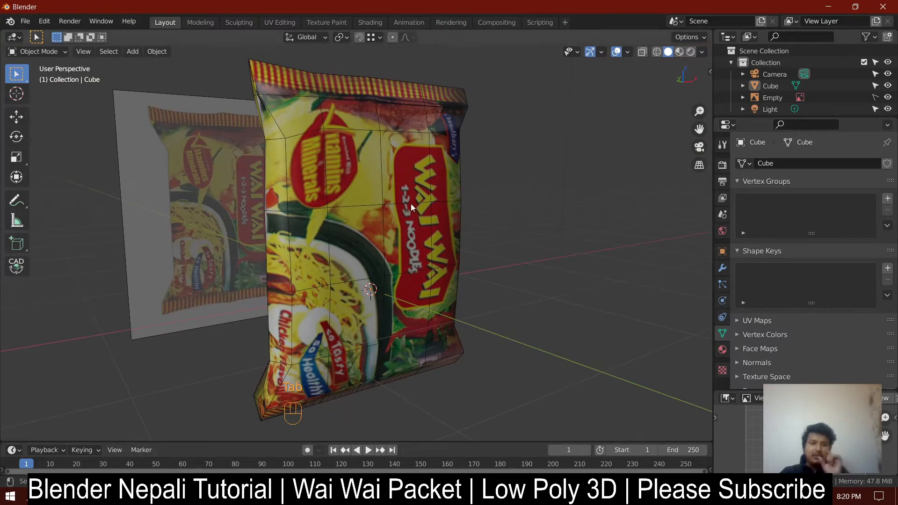
middle_click_drag(452, 225, 518, 214)
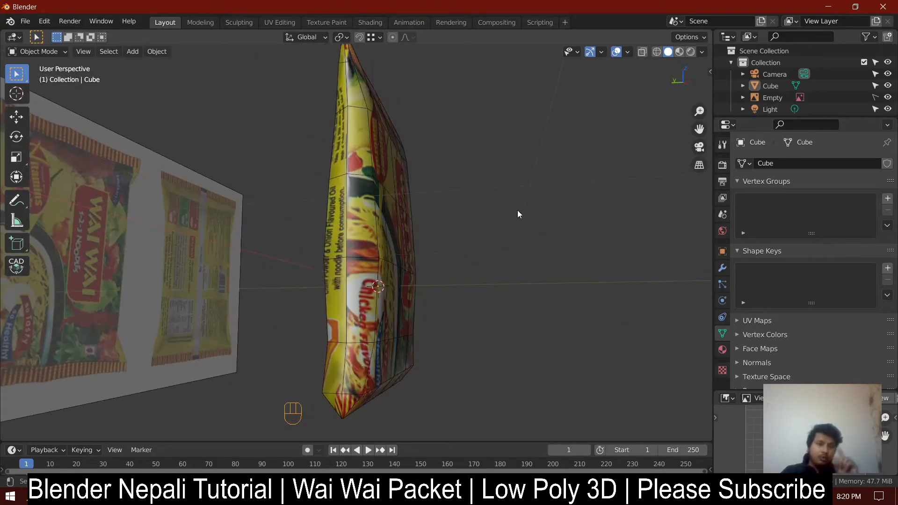
middle_click_drag(453, 248, 374, 224)
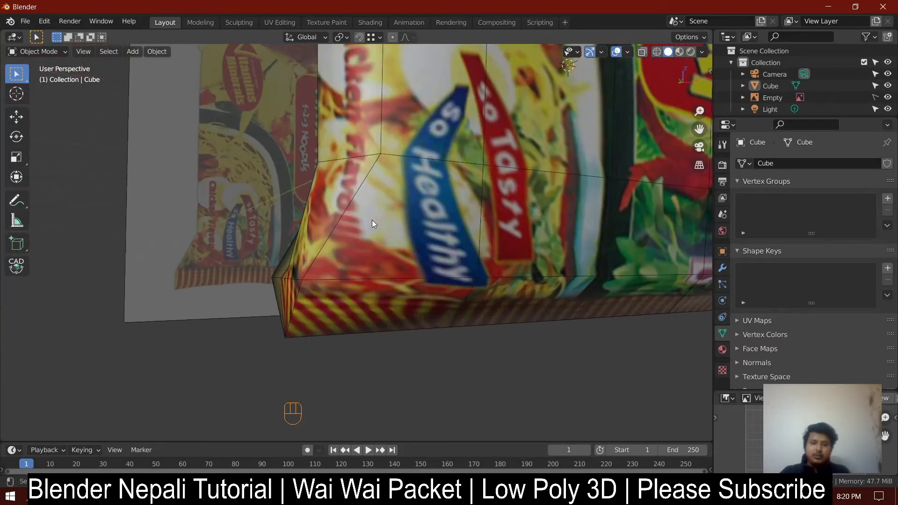
key("Tab")
left_click_drag(422, 181, 422, 182)
key("g")
key("g")
left_click(399, 180)
scroll(430, 213, "down", 6)
key("Tab")
Step: Set the solid viewport shading colour to Material and deselect the packet
middle_click_drag(431, 213, 446, 242)
scroll(360, 282, "down", 4)
left_click(360, 281)
scroll(421, 197, "up", 3)
middle_click_drag(423, 152, 653, 74, "shift")
scroll(398, 175, "up", 1)
left_click(424, 224)
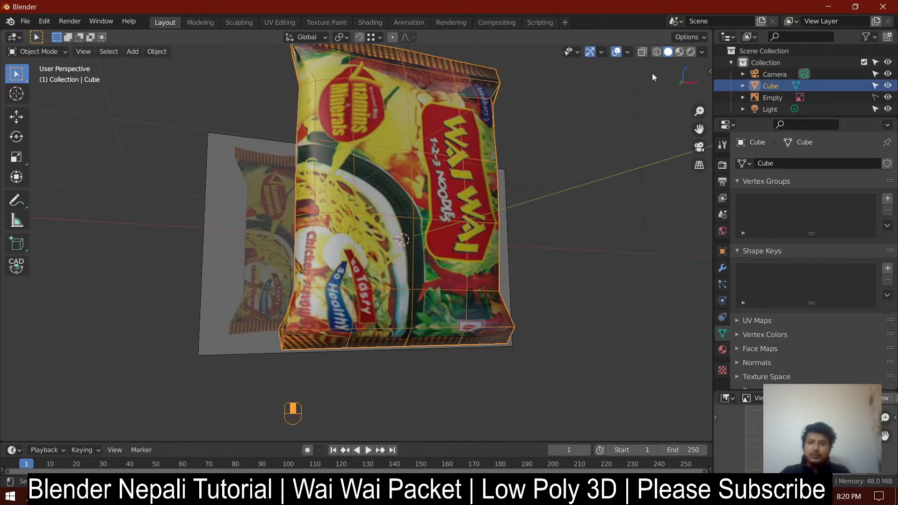
left_click(679, 52)
left_click(668, 52)
left_click(702, 52)
left_click(653, 196)
left_click(518, 230)
middle_click_drag(517, 231, 570, 200)
Step: Set the solid viewport lighting to MatCap, then switch the viewport to Material Preview shading
left_click(698, 51)
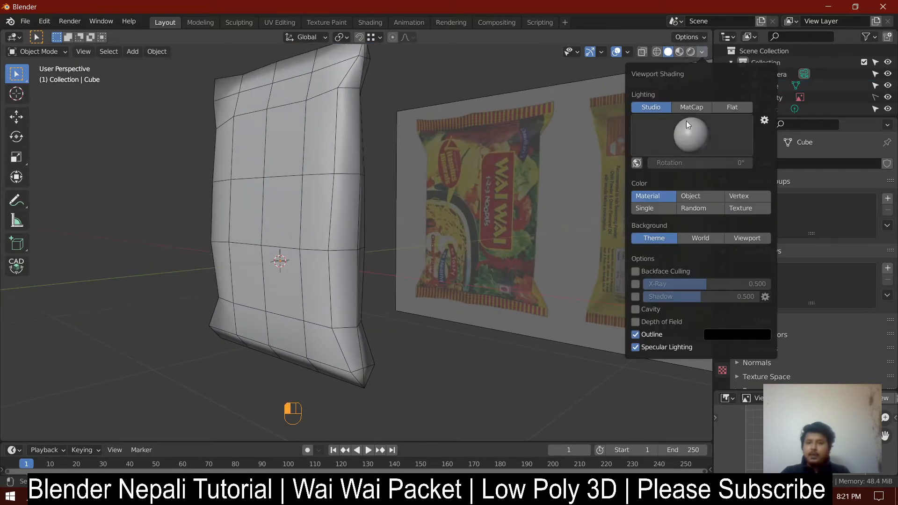
left_click(691, 107)
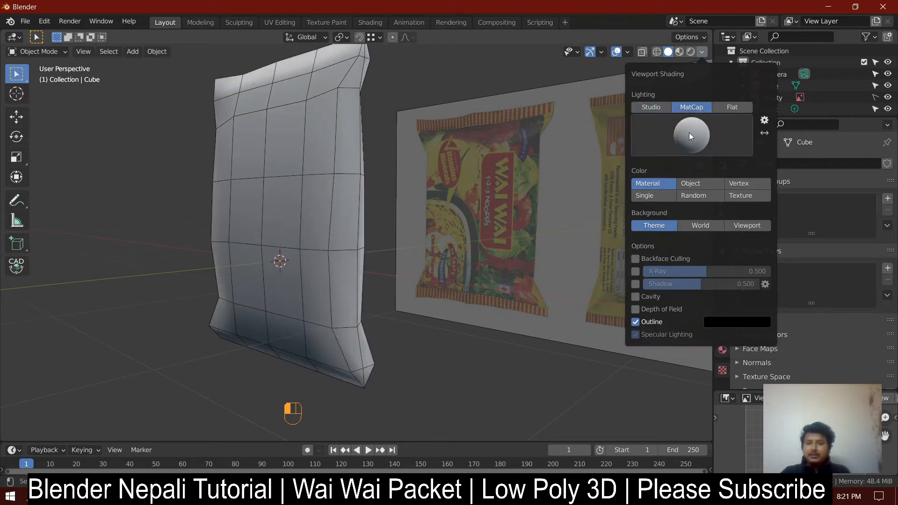
left_click(694, 137)
left_click(680, 52)
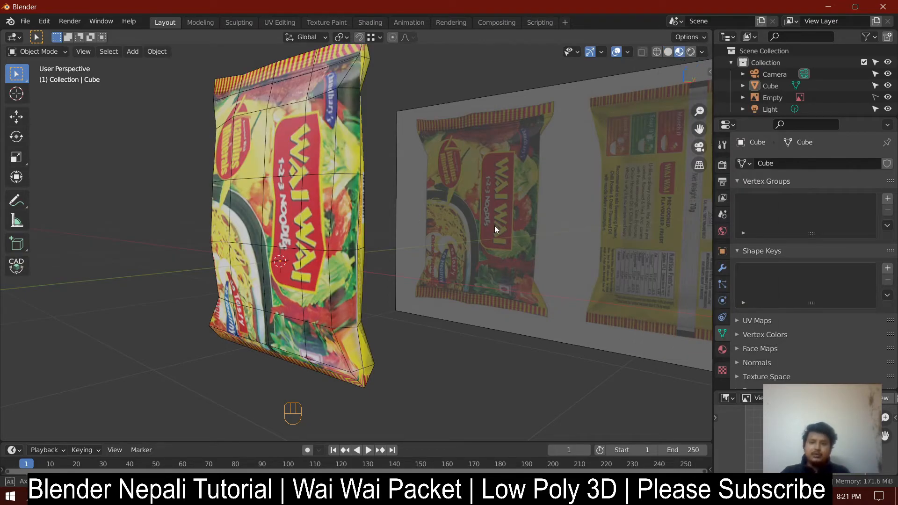
Step: Turn off the wireframe overlay and hide the Empty reference image in the viewport
middle_click_drag(450, 220, 606, 80)
left_click(628, 52)
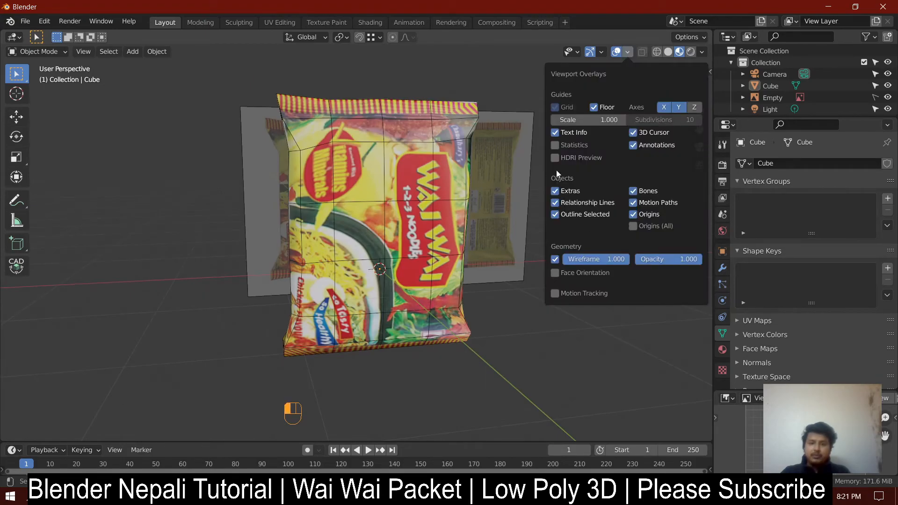
left_click(555, 259)
scroll(426, 218, "down", 3)
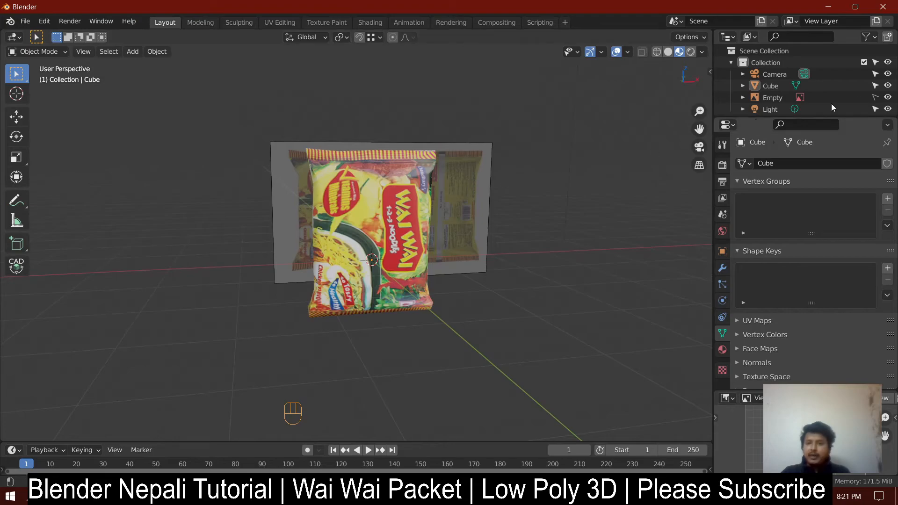
left_click(888, 98)
scroll(355, 247, "up", 3)
Step: Duplicate the packet 1.96 m along global X and rotate the copy -38.8° about global Z
left_click(370, 232)
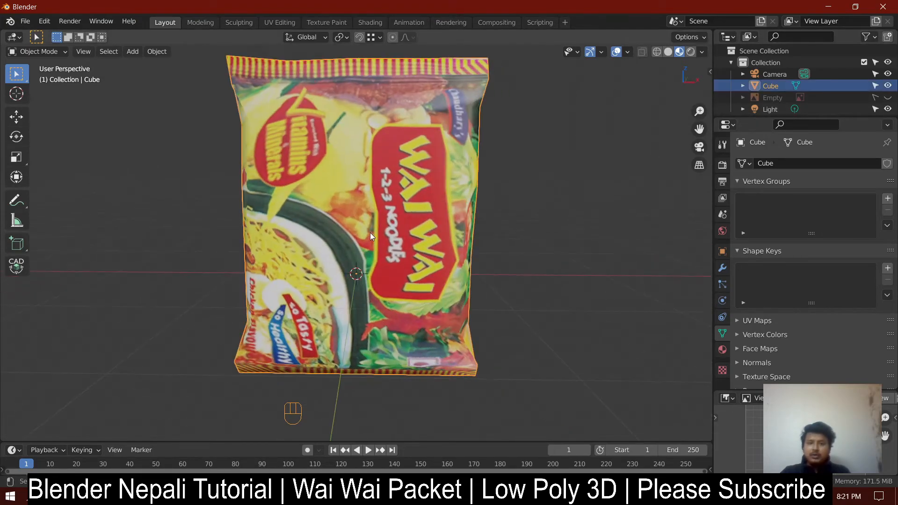
scroll(372, 236, "down", 3)
key("shift+d")
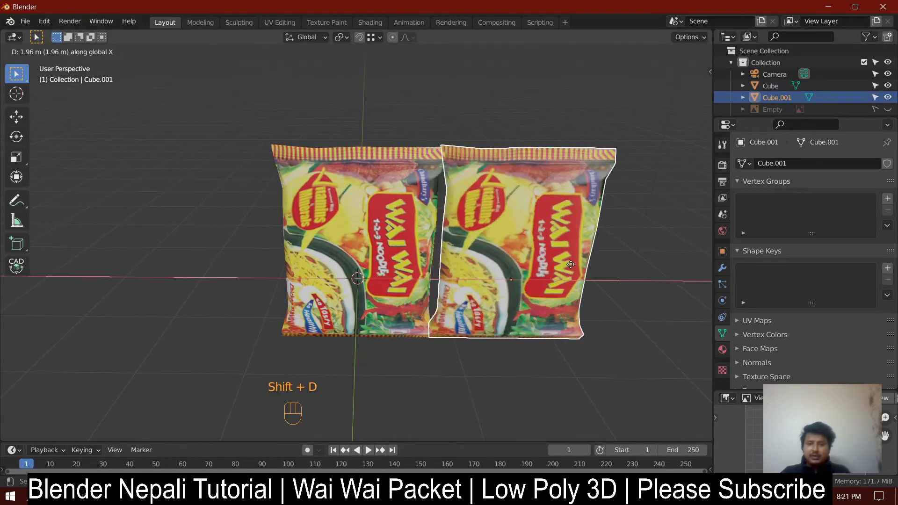
left_click(571, 265)
key("r")
left_click(597, 317)
Step: Duplicate the rotated packet, move the new copy -4.3928 m along global X and rotate it 77.1° about global Z
key("shift+d")
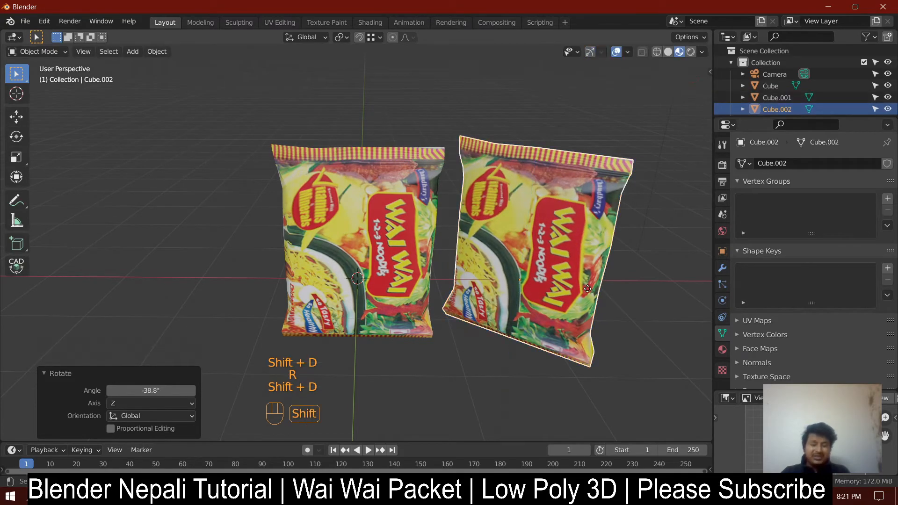
left_click(246, 286)
key("r")
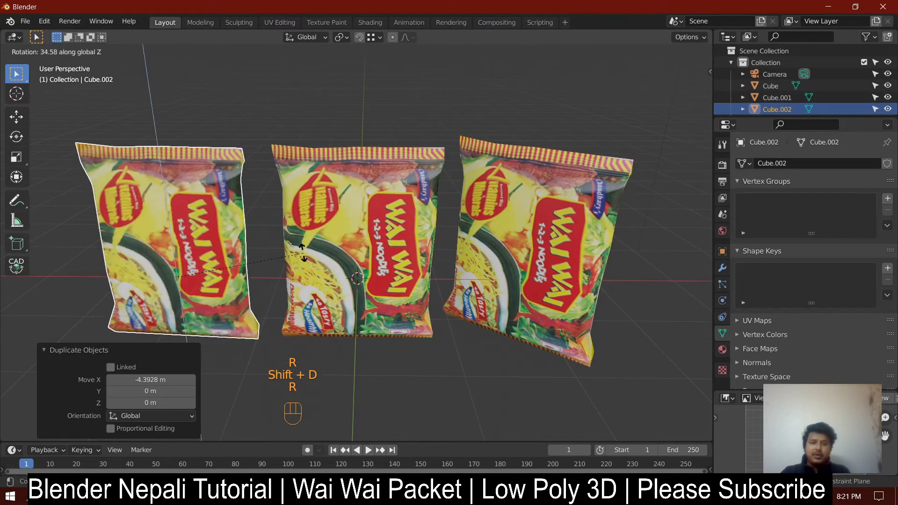
left_click(286, 133)
Step: Turn off all viewport overlays for a clean view of the three packets
scroll(327, 241, "down", 4)
scroll(334, 240, "up", 1)
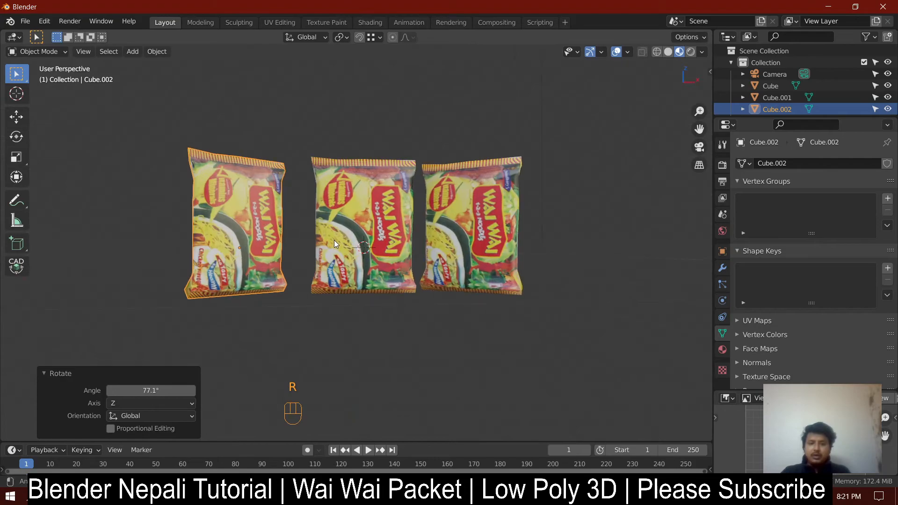
left_click(627, 51)
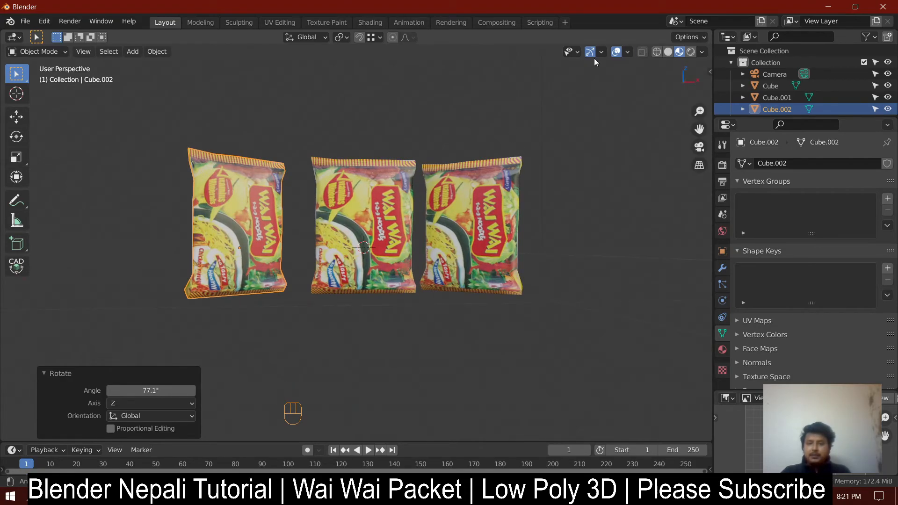
left_click(617, 52)
Step: Set the packet material's Specular to 0.285 and Roughness to 0.089 for a glossy plastic look
scroll(344, 223, "up", 5)
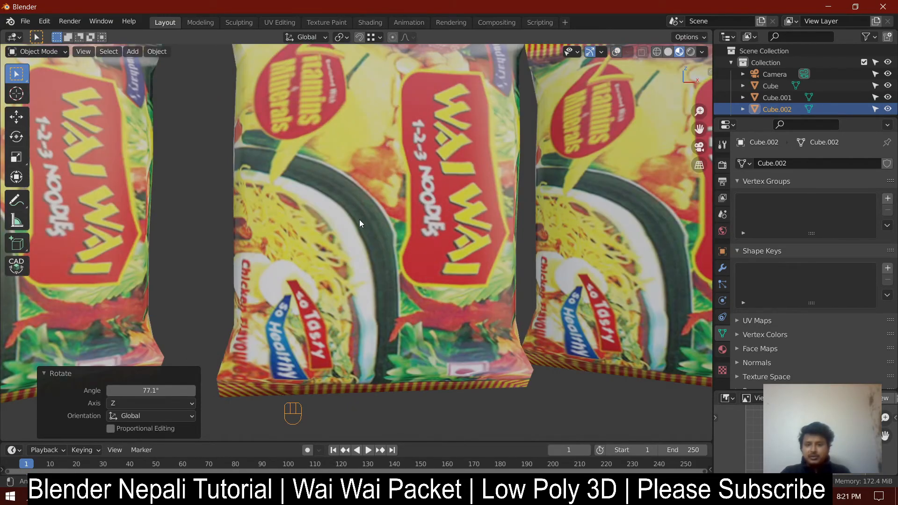
left_click(723, 350)
scroll(802, 318, "down", 8)
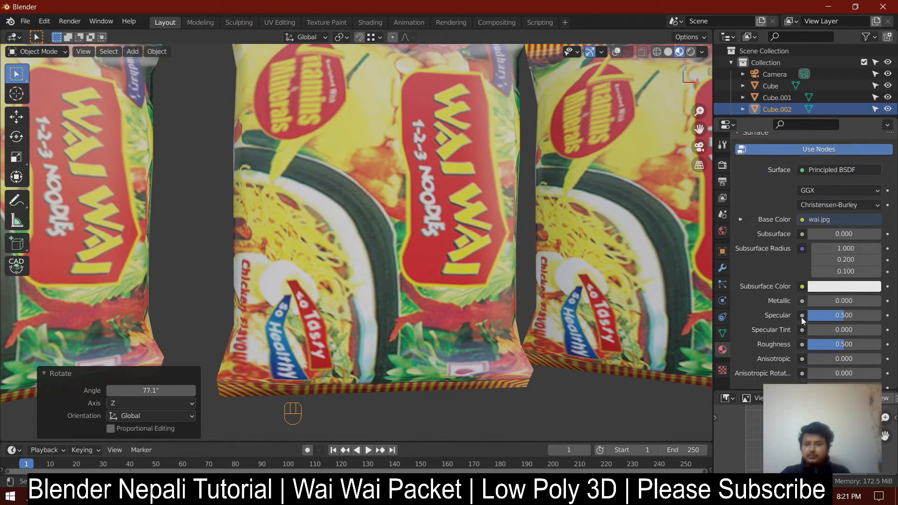
scroll(802, 339, "down", 1)
left_click_drag(857, 305, 818, 279)
scroll(390, 284, "down", 4)
middle_click_drag(391, 284, 439, 291)
scroll(439, 291, "up", 2)
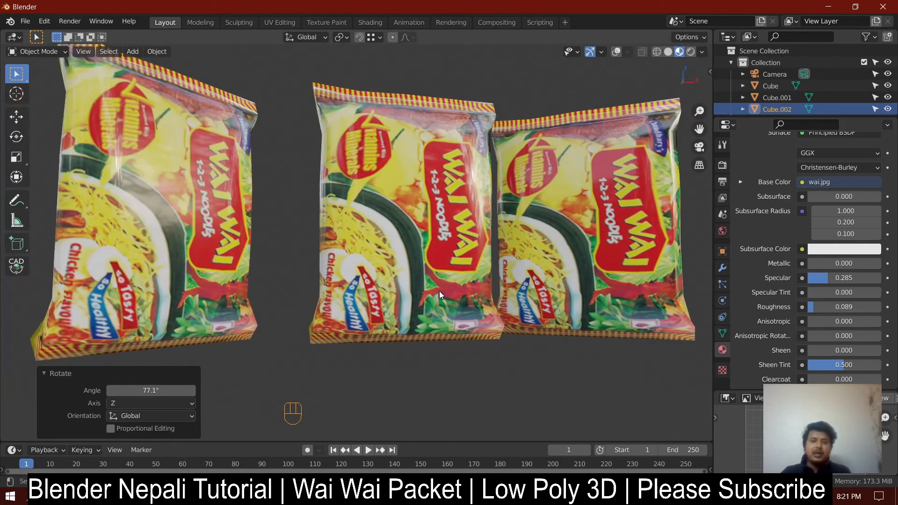